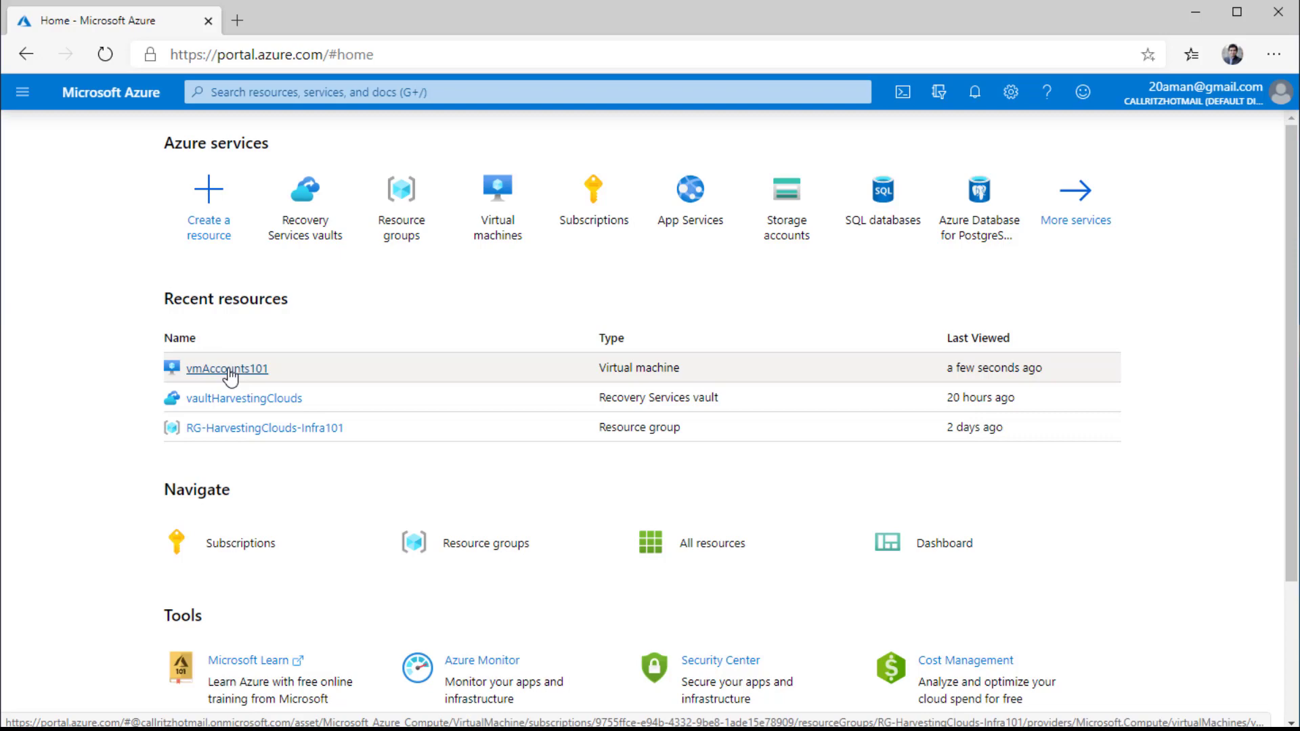
# - Open the vmAccounts101 virtual machine from the recent resources and review the CPU, network and disk charts on its overview
pyautogui.moveTo(502, 240)
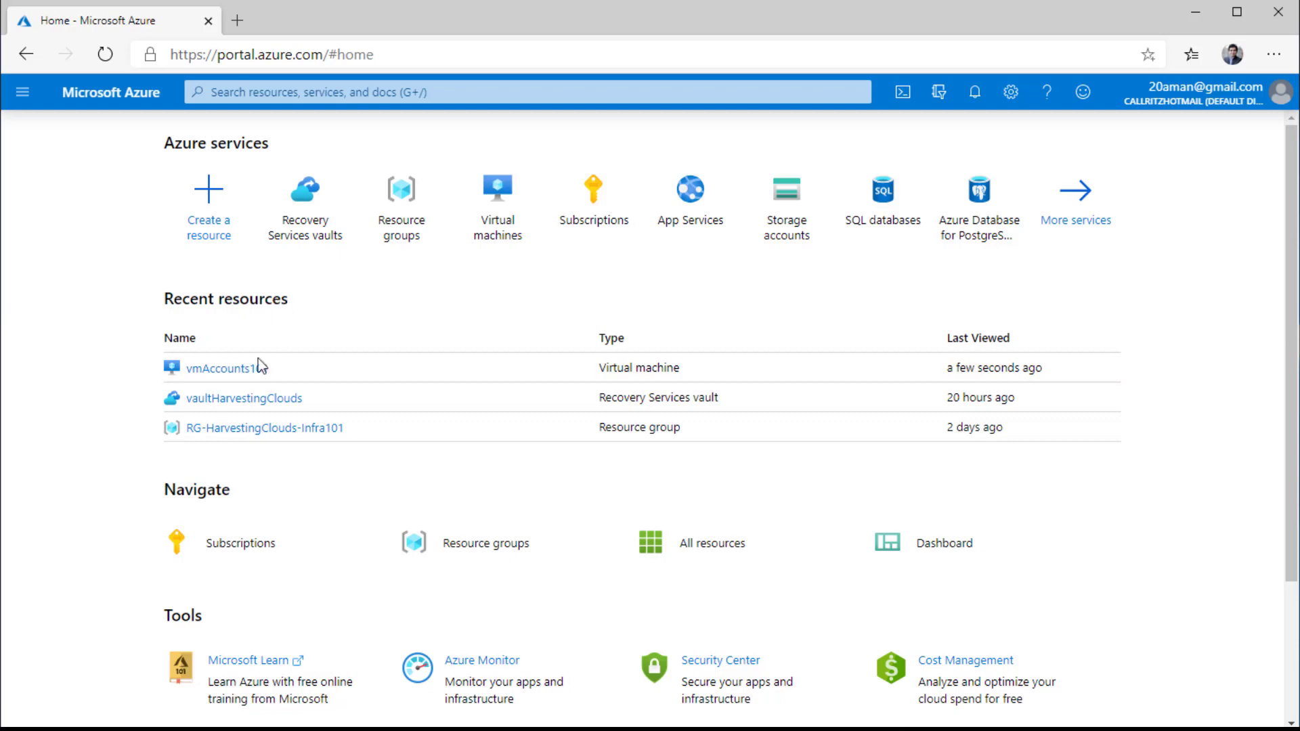
pyautogui.click(225, 369)
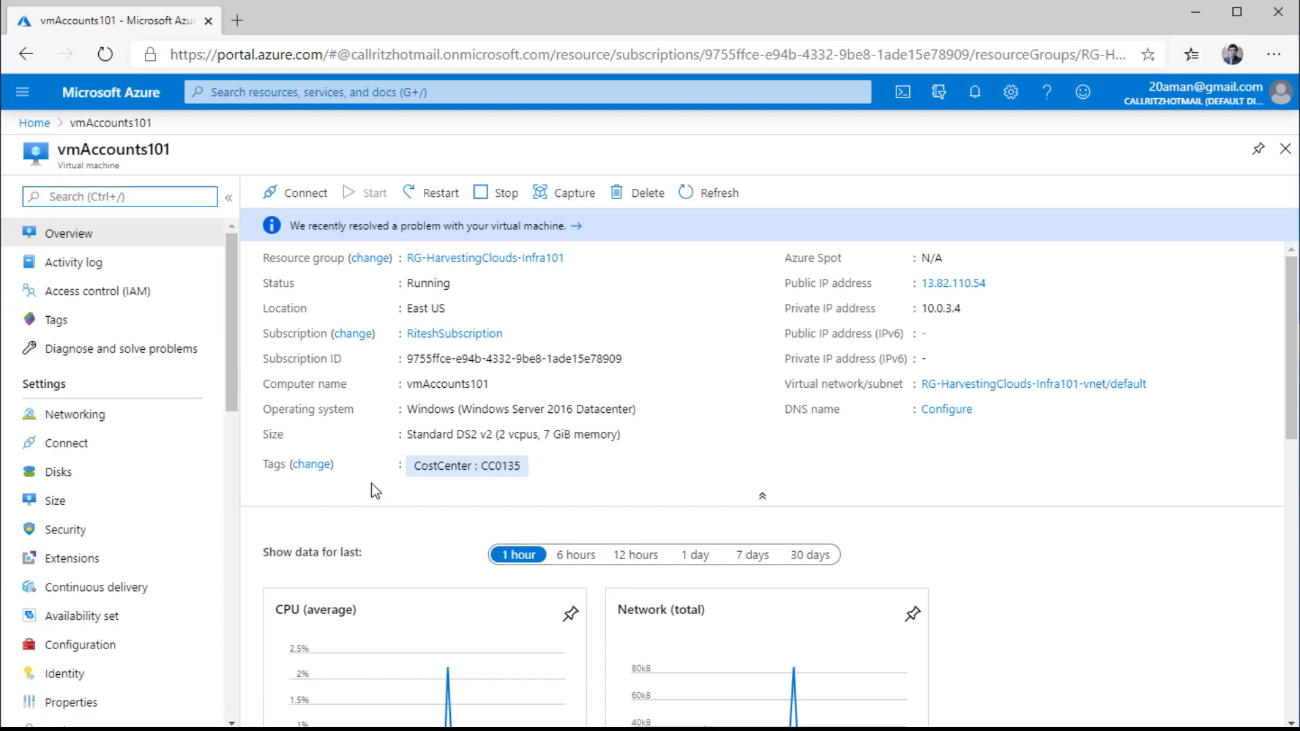
pyautogui.scroll(-4, 376, 495)
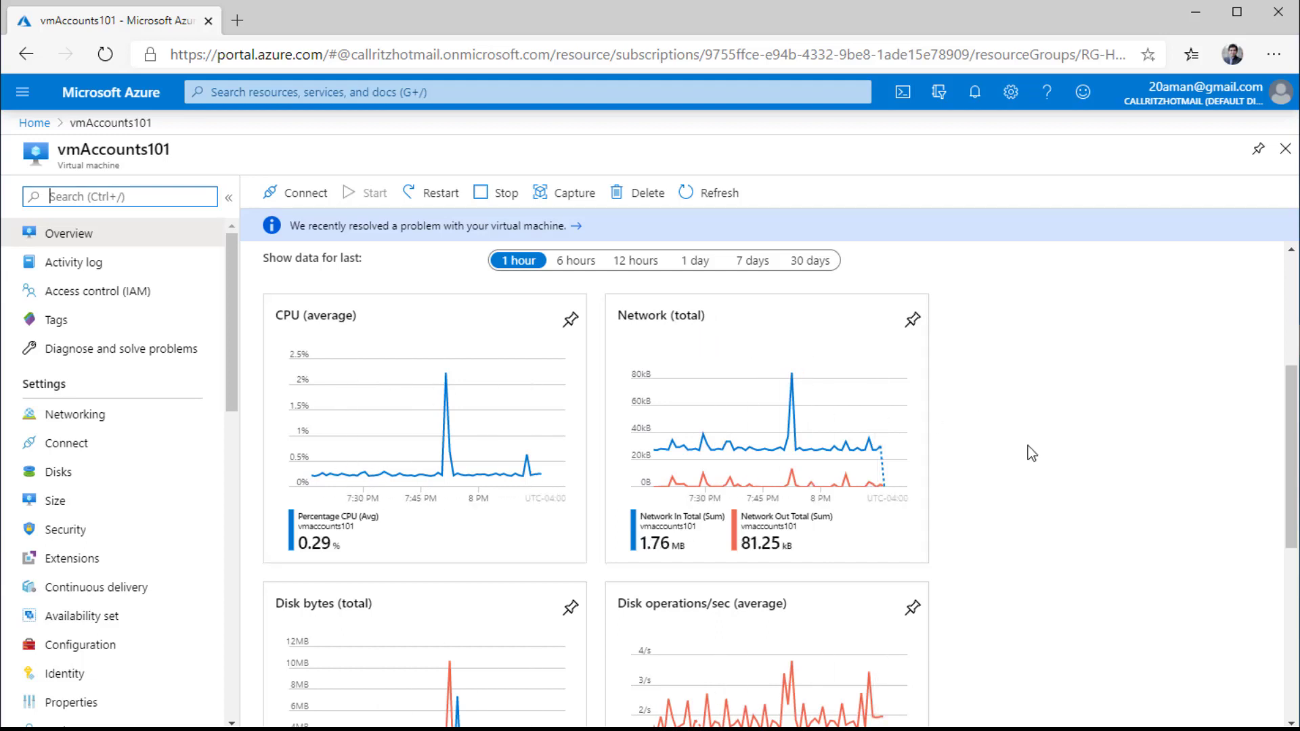
pyautogui.scroll(-4, 1063, 478)
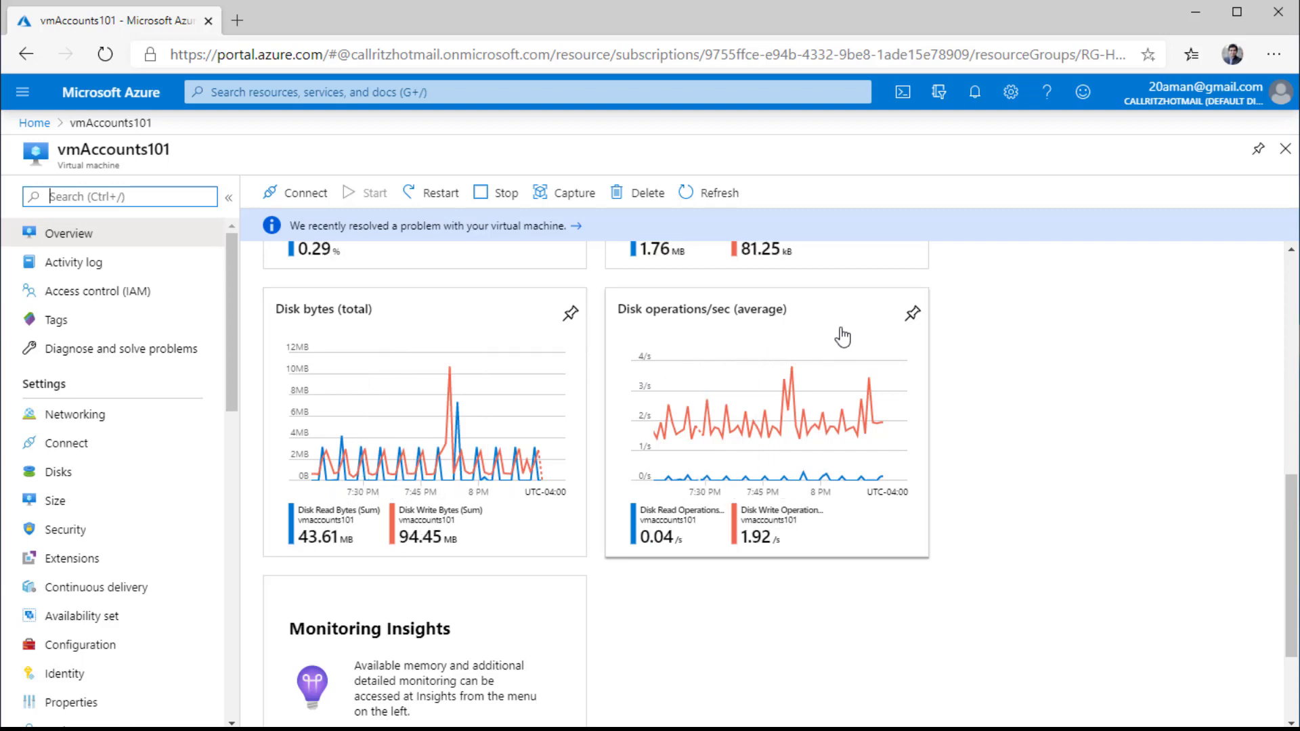
pyautogui.scroll(5, 1010, 430)
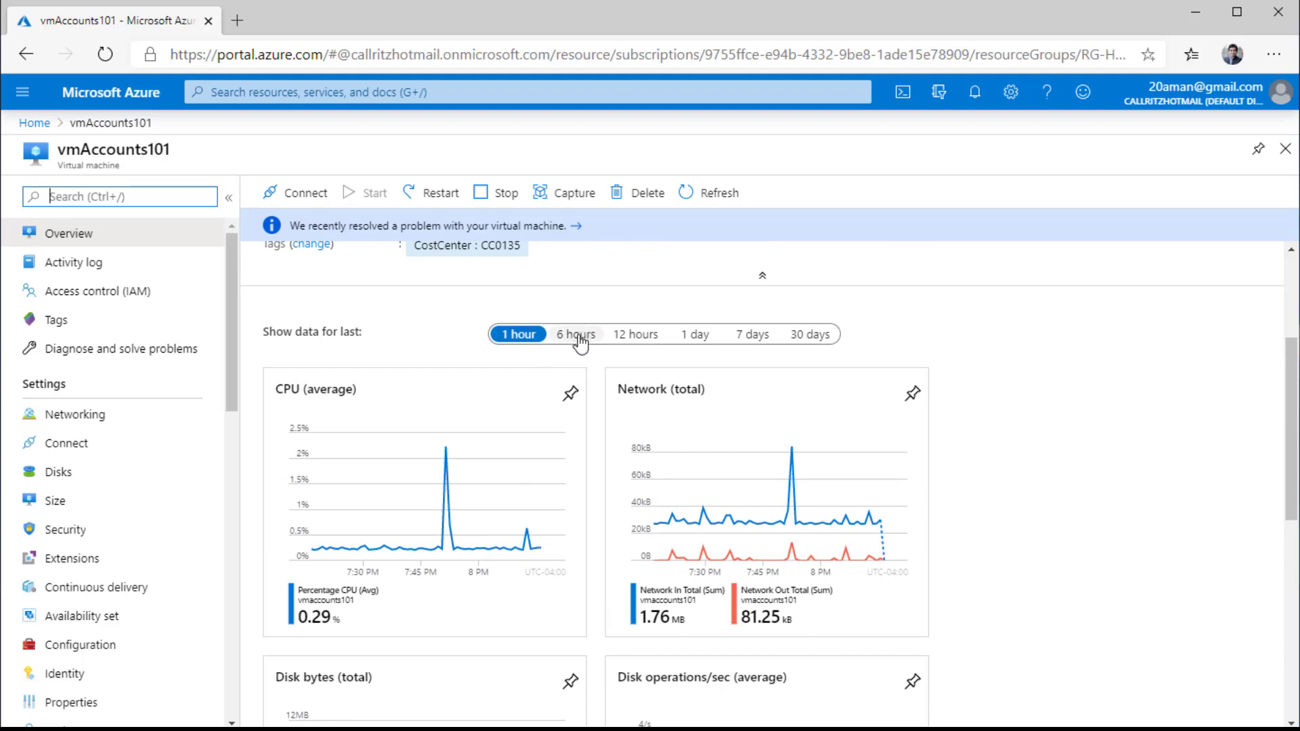
# - Switch the overview performance charts to the last 6 hours, 12 hours and finally 1 day
pyautogui.click(579, 339)
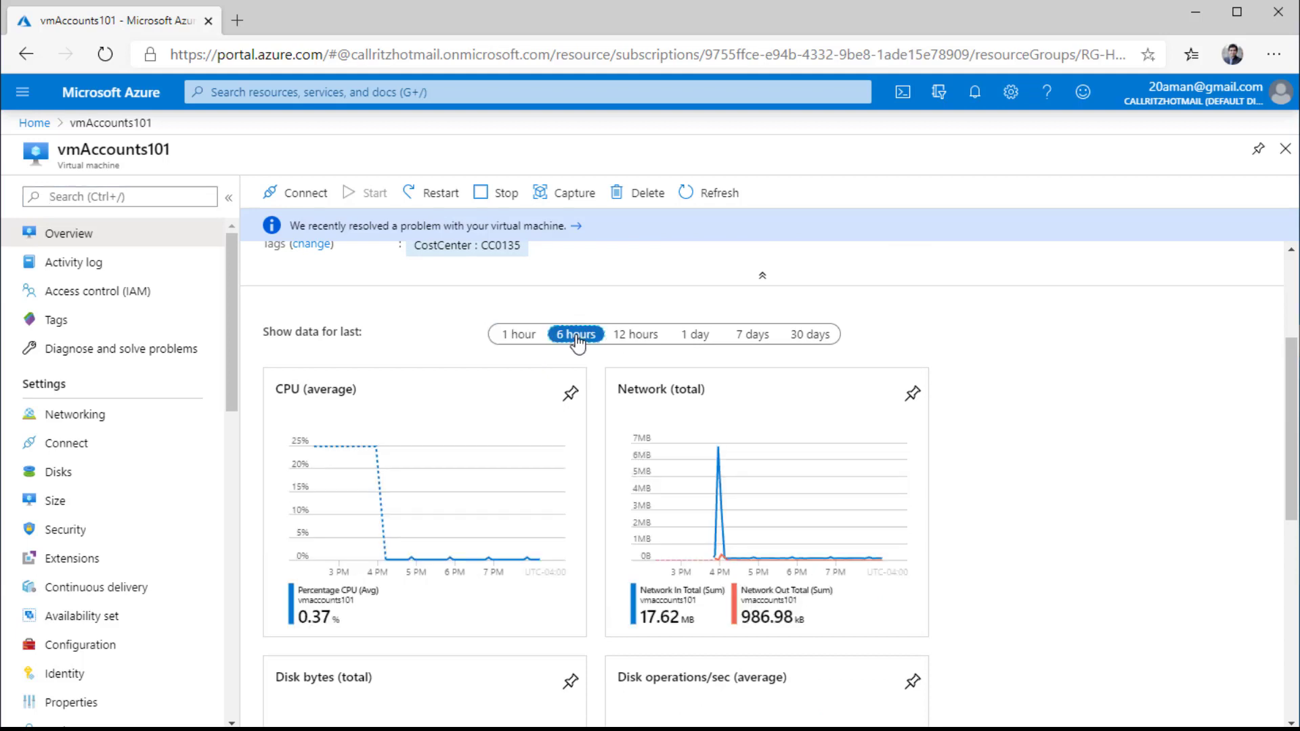
pyautogui.click(633, 337)
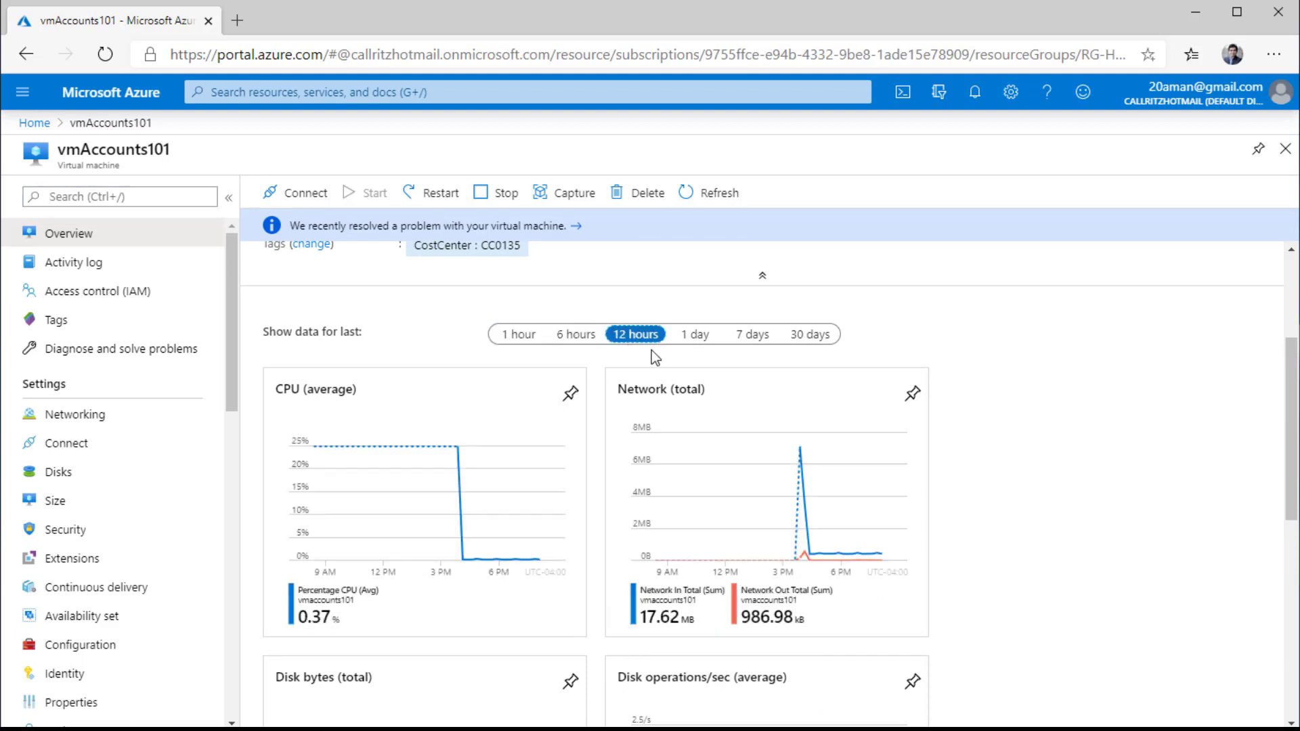
pyautogui.click(696, 334)
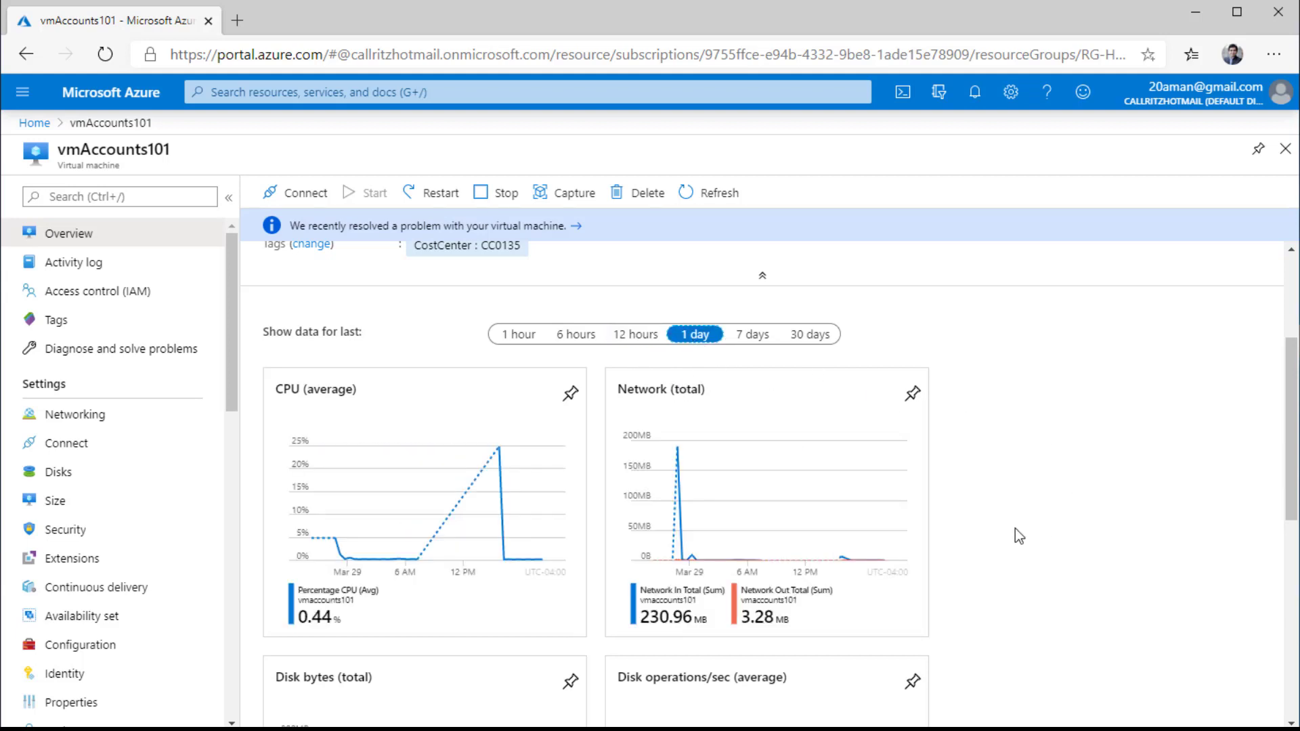
pyautogui.scroll(-2, 1014, 532)
pyautogui.scroll(1, 1011, 534)
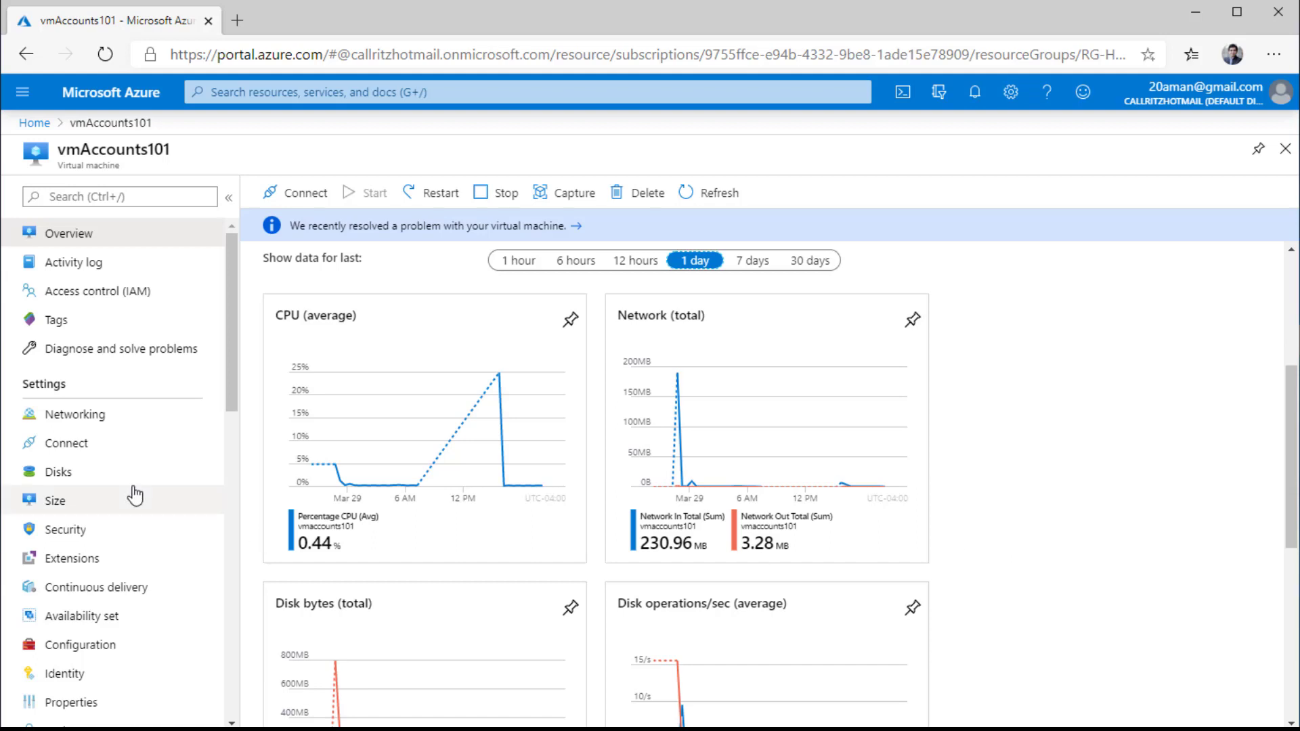
# - Open the CPU (average) chart in the full metrics view to examine the Percentage CPU metric
pyautogui.click(395, 425)
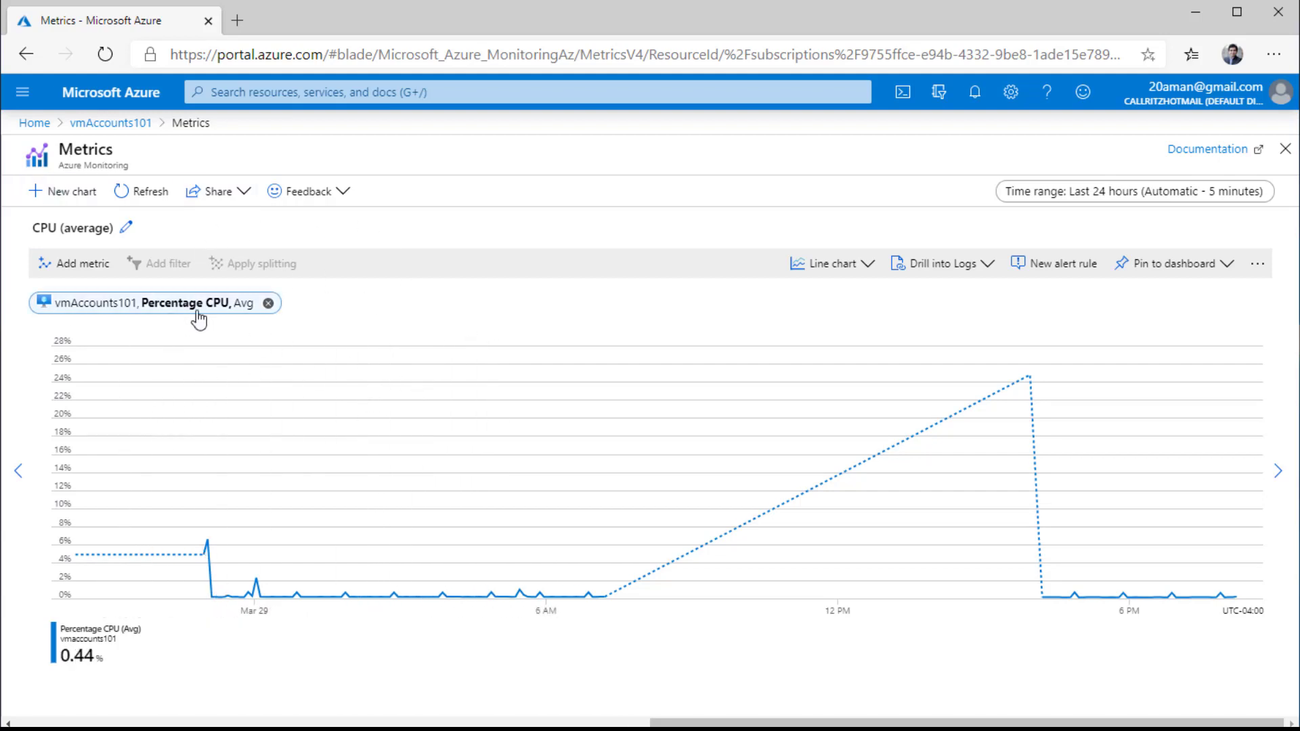
pyautogui.moveTo(221, 311)
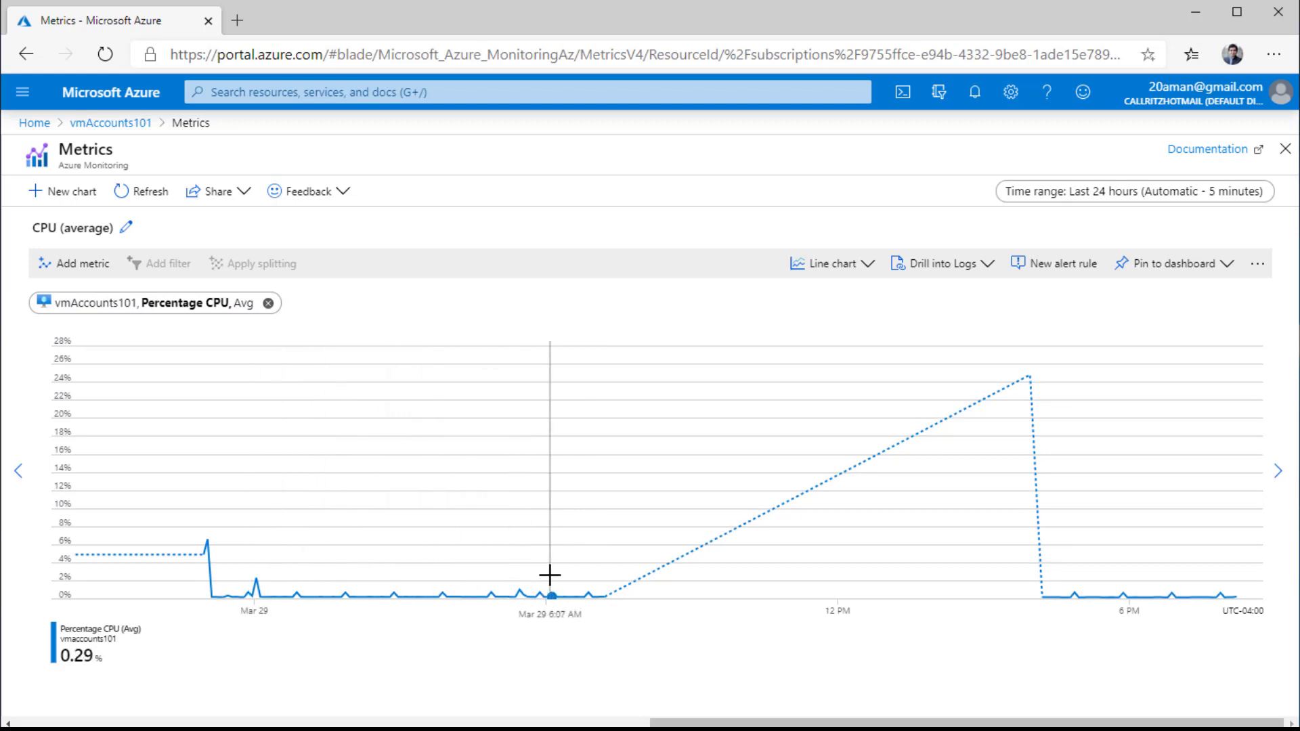
pyautogui.click(1154, 198)
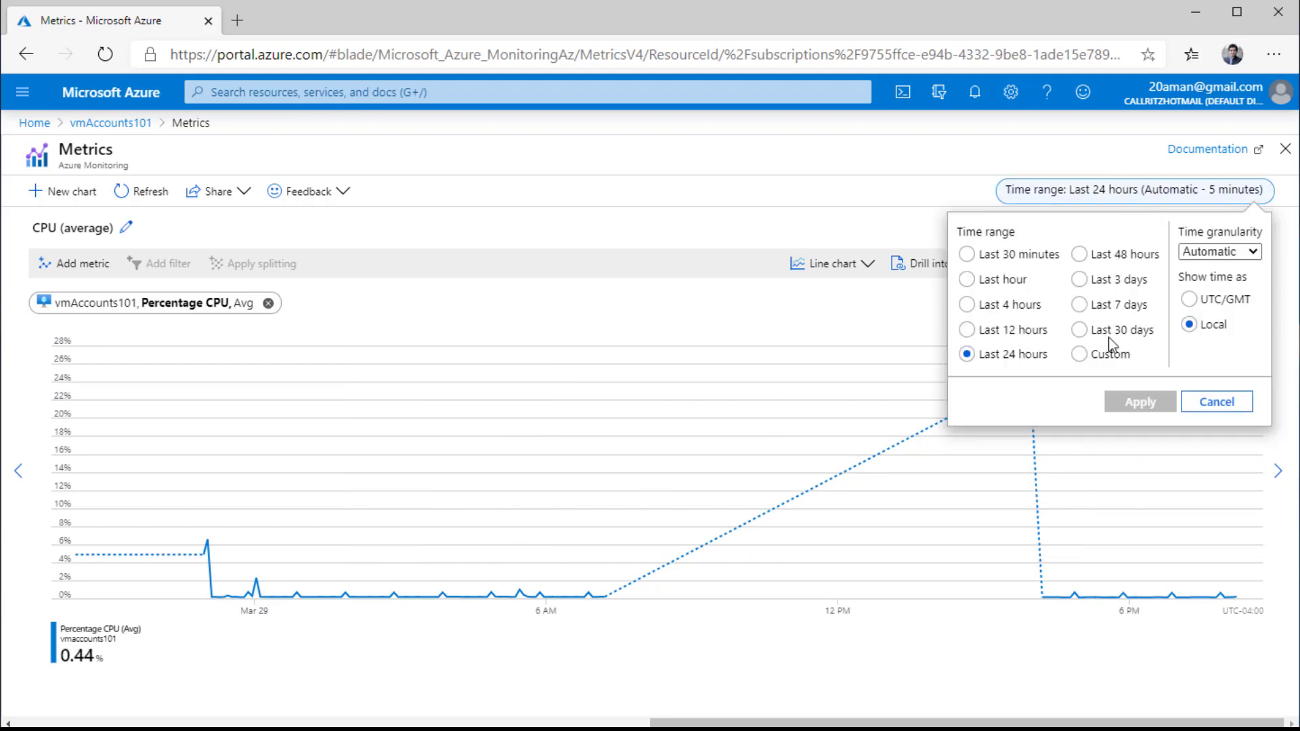
pyautogui.click(1081, 355)
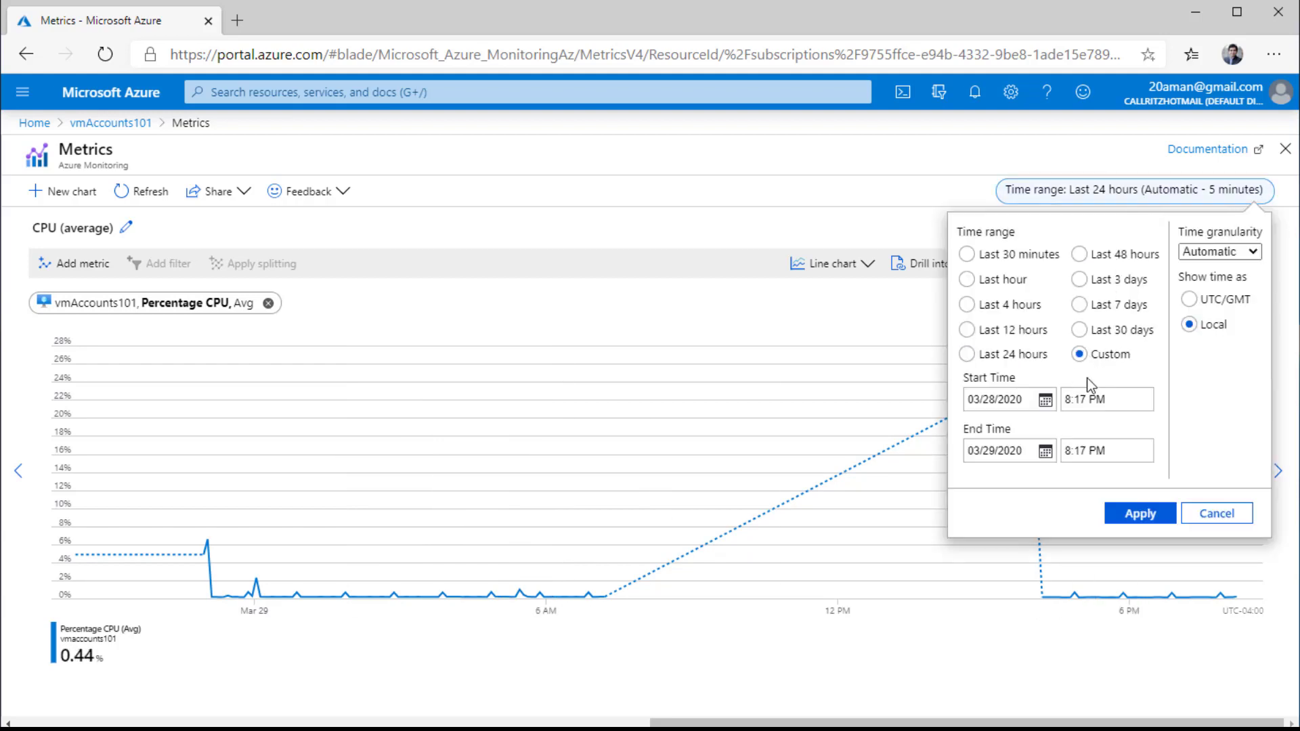
pyautogui.click(1044, 401)
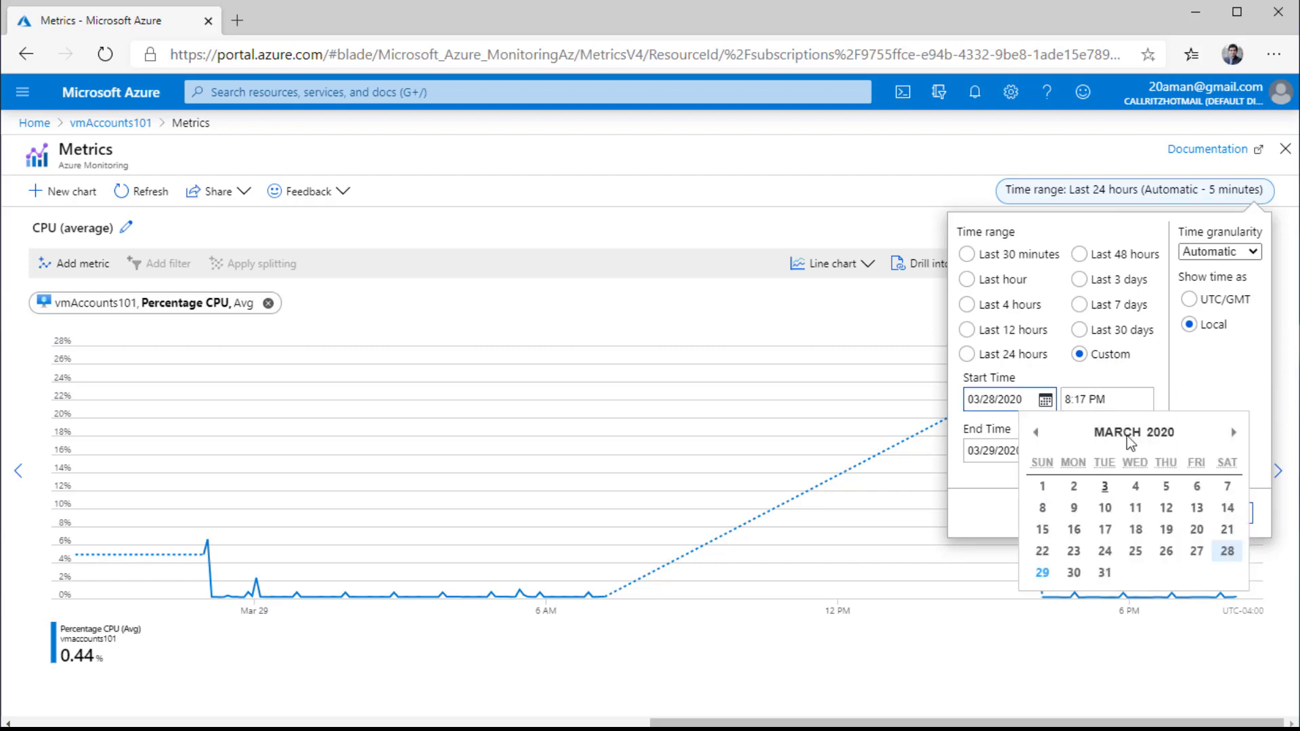
pyautogui.click(1219, 391)
pyautogui.click(1220, 514)
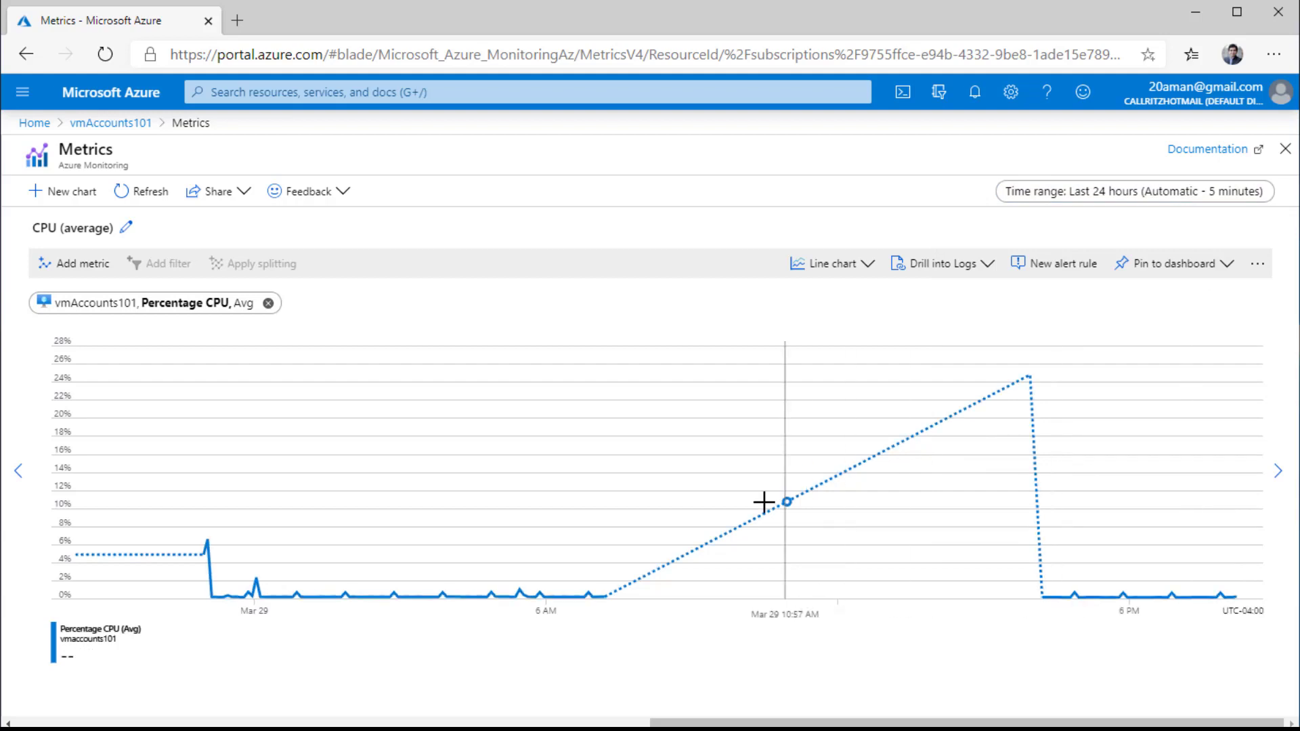
# - Return to the vmAccounts101 overview and open the virtual machine's own Metrics page under Monitoring
pyautogui.click(88, 124)
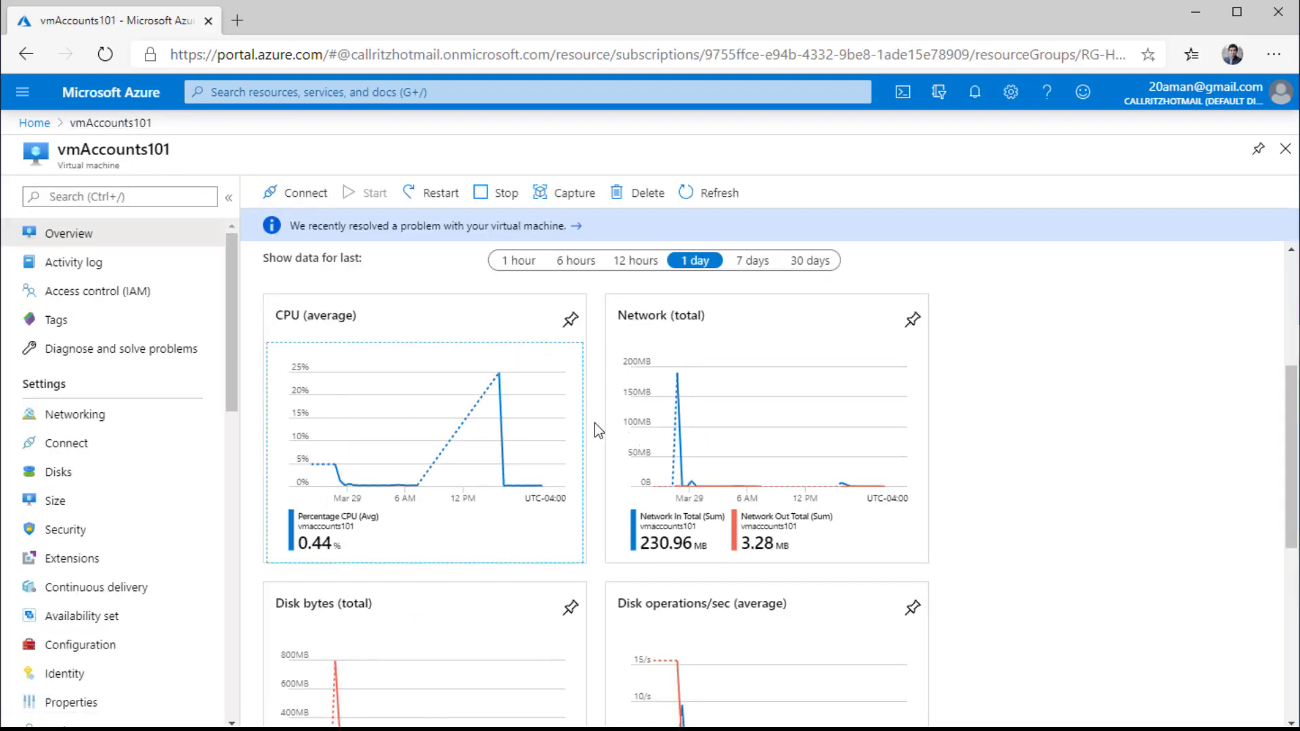
pyautogui.scroll(-1, 602, 427)
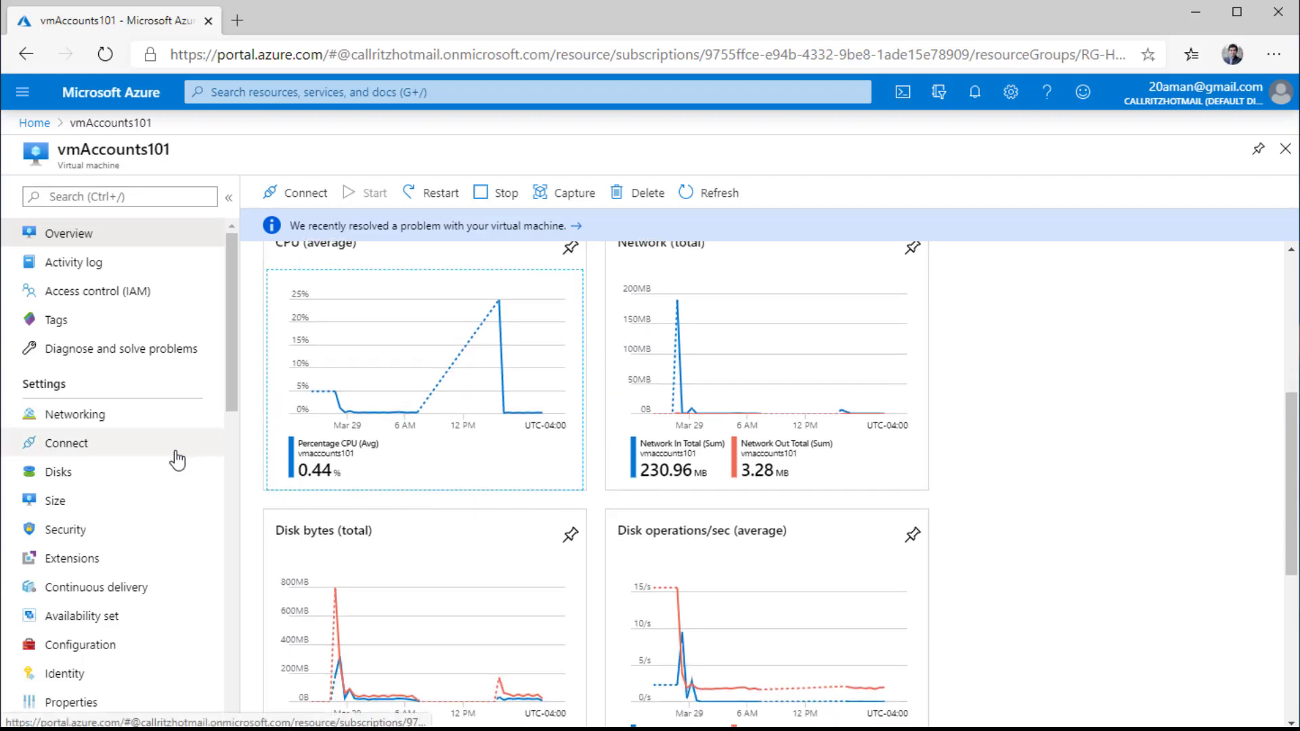
pyautogui.scroll(3, 498, 462)
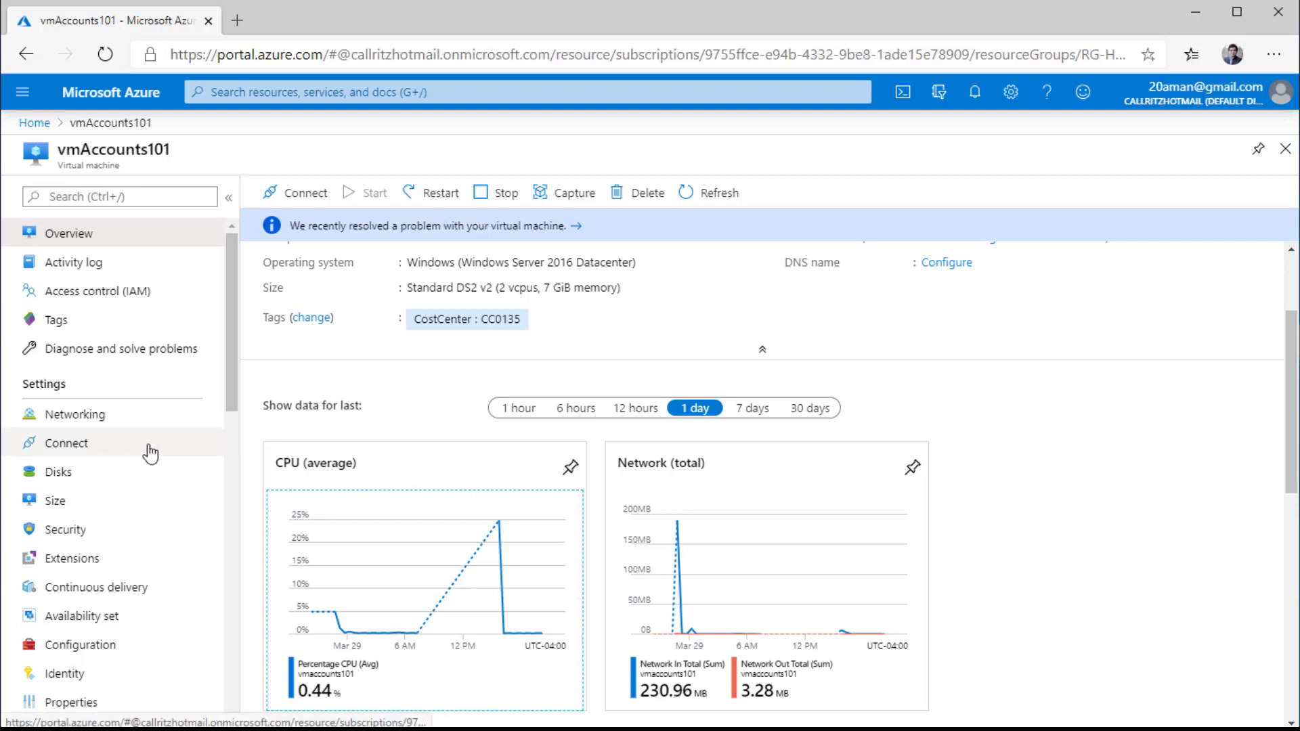
pyautogui.scroll(-8, 151, 453)
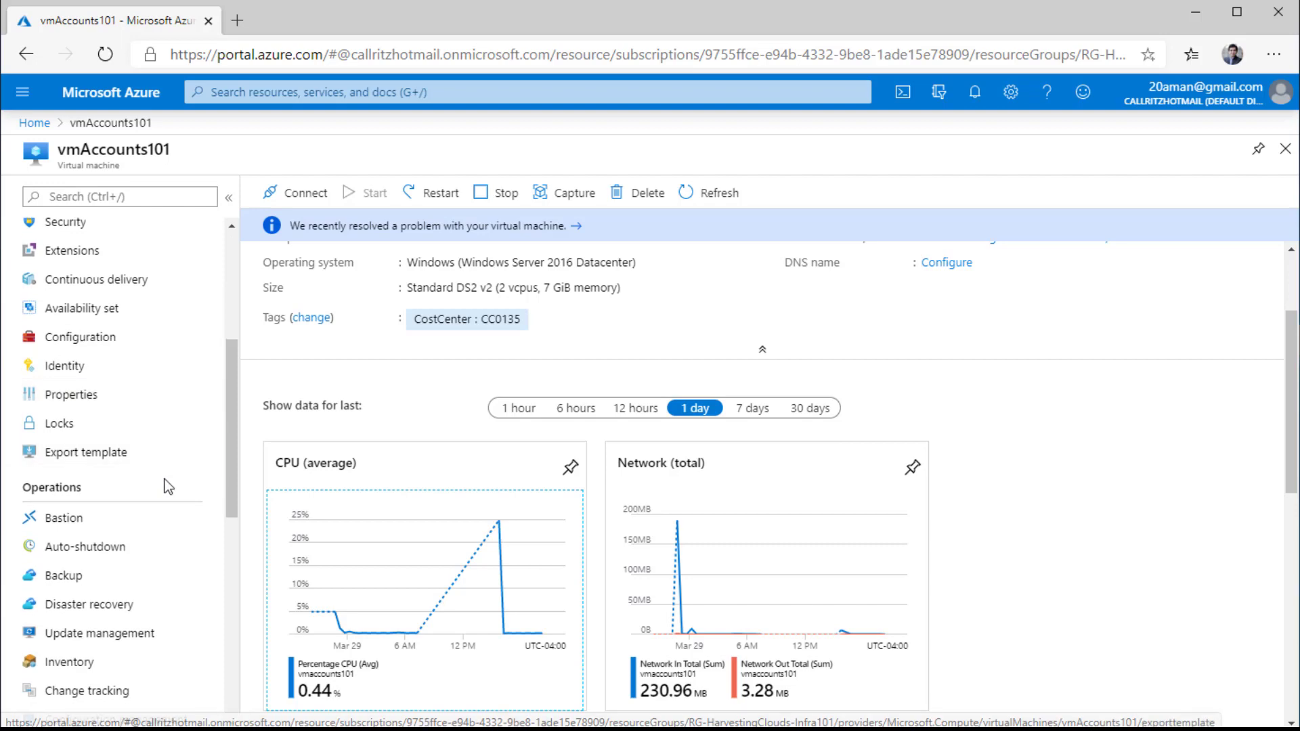
pyautogui.scroll(-3, 169, 497)
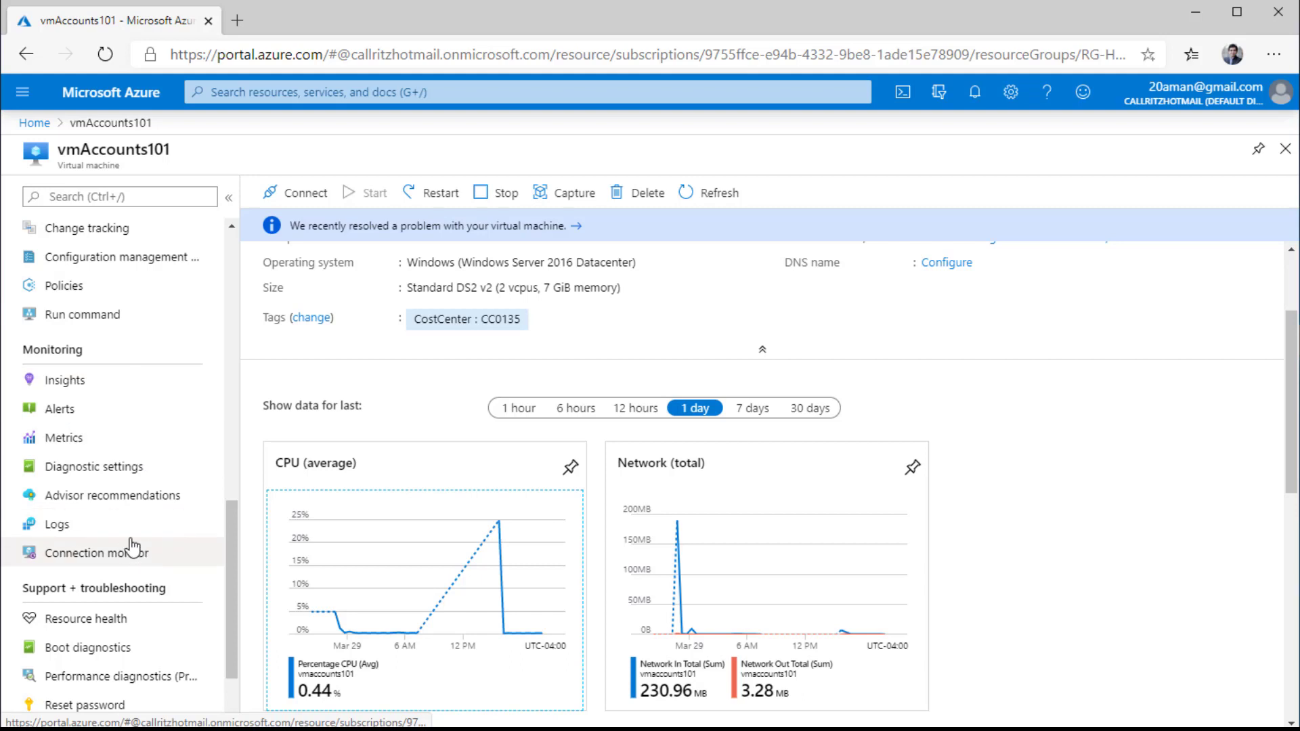
pyautogui.click(67, 439)
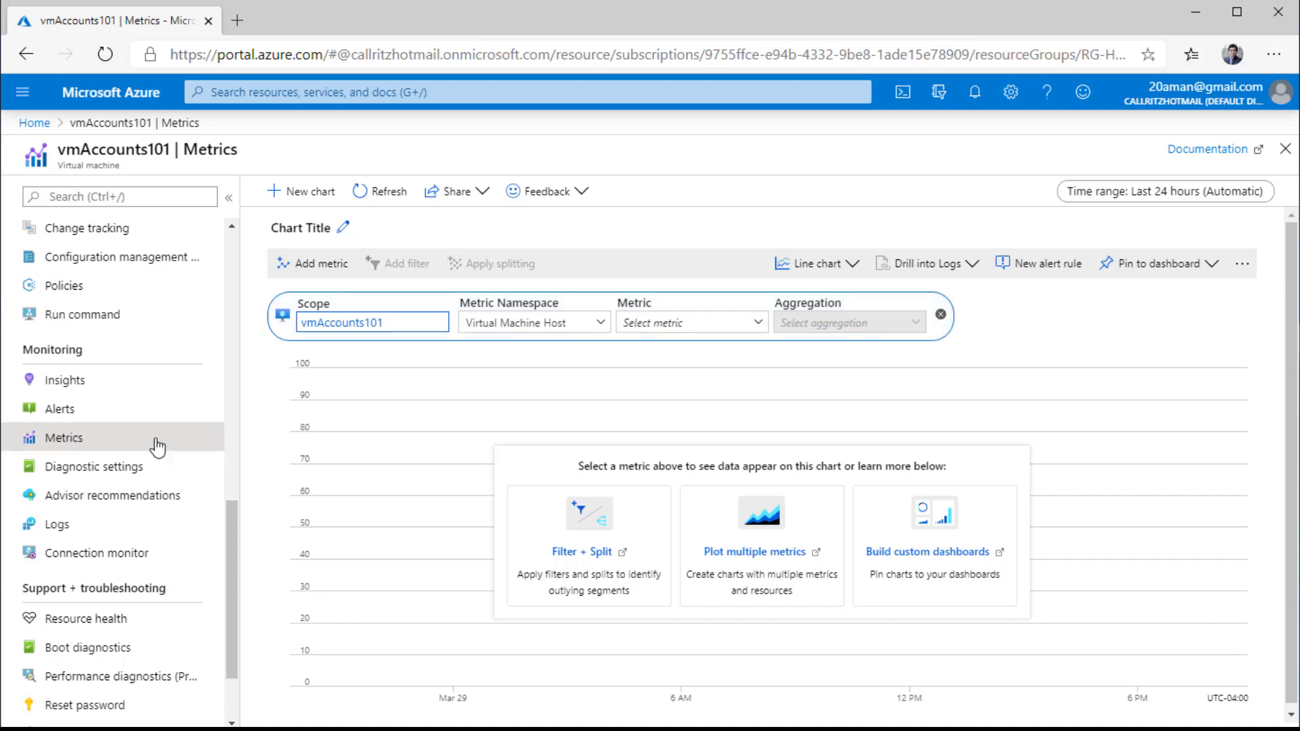
# - Chart the Percentage CPU metric from the Virtual Machine Host namespace for vmAccounts101
pyautogui.click(701, 323)
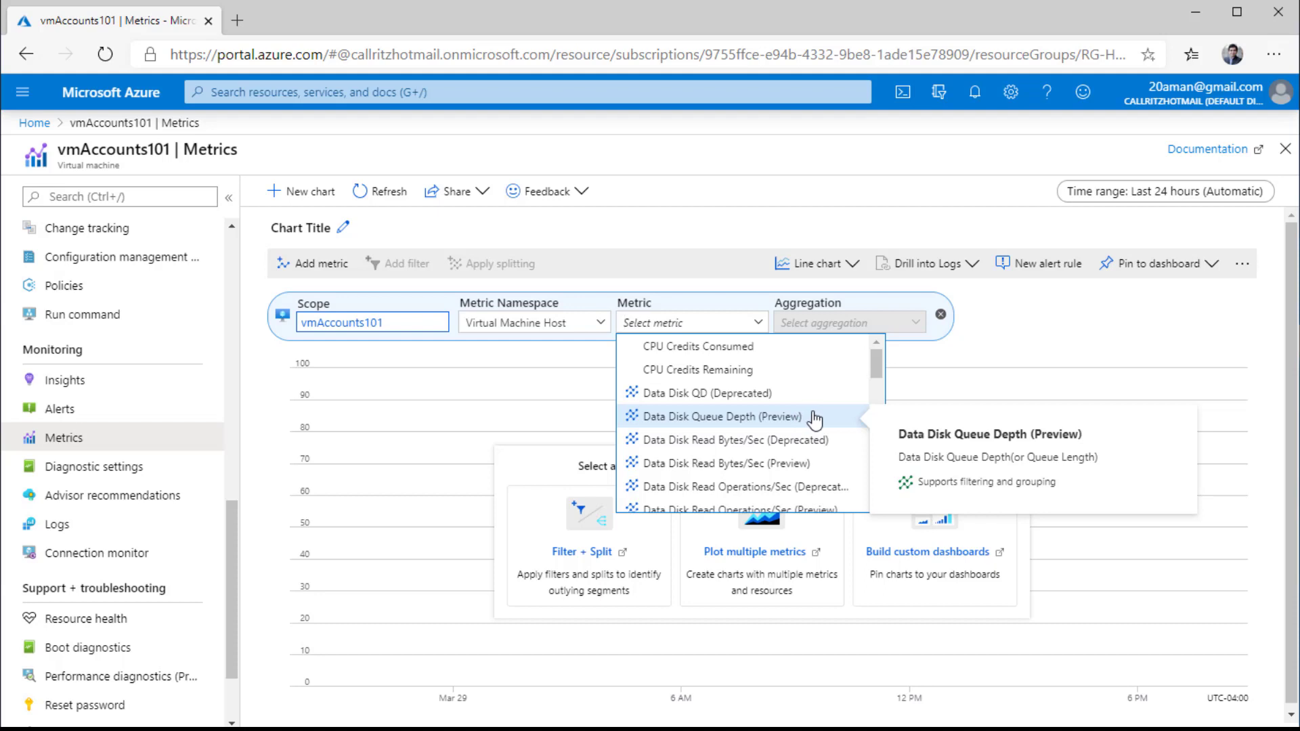
pyautogui.scroll(-3, 815, 420)
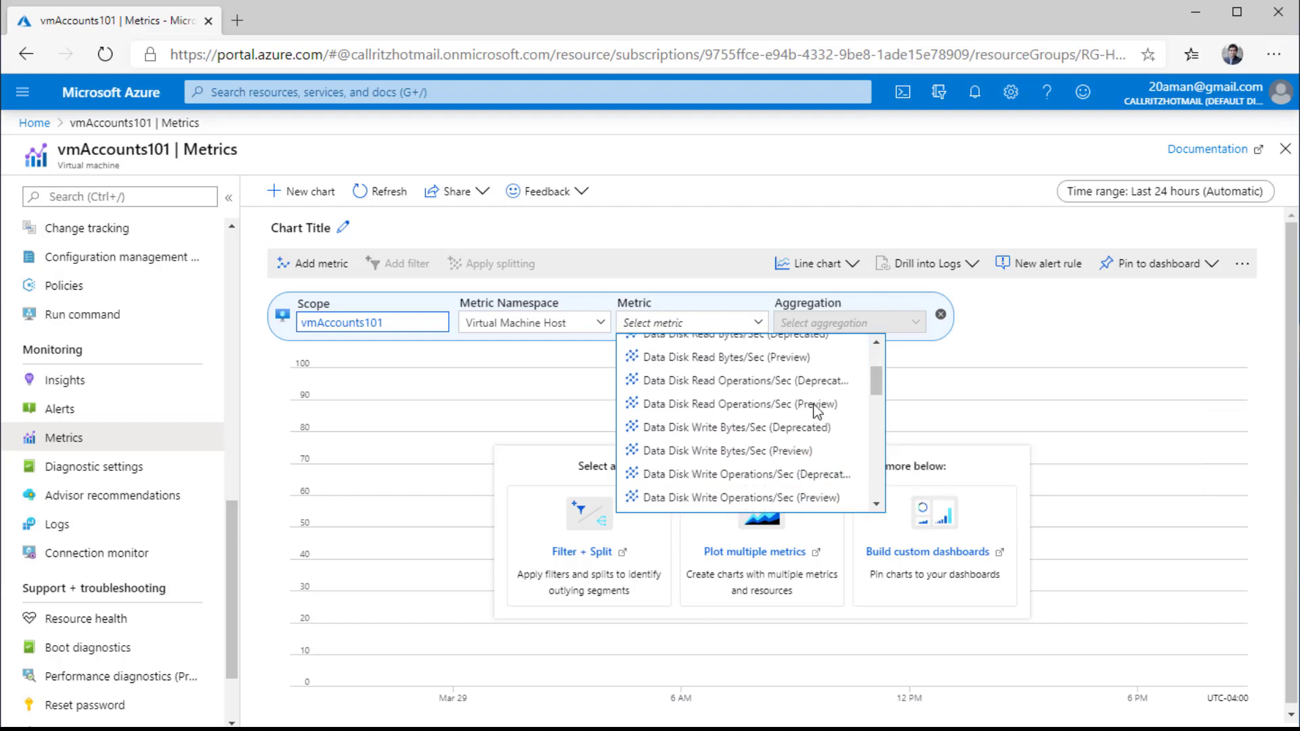
pyautogui.scroll(-2, 823, 437)
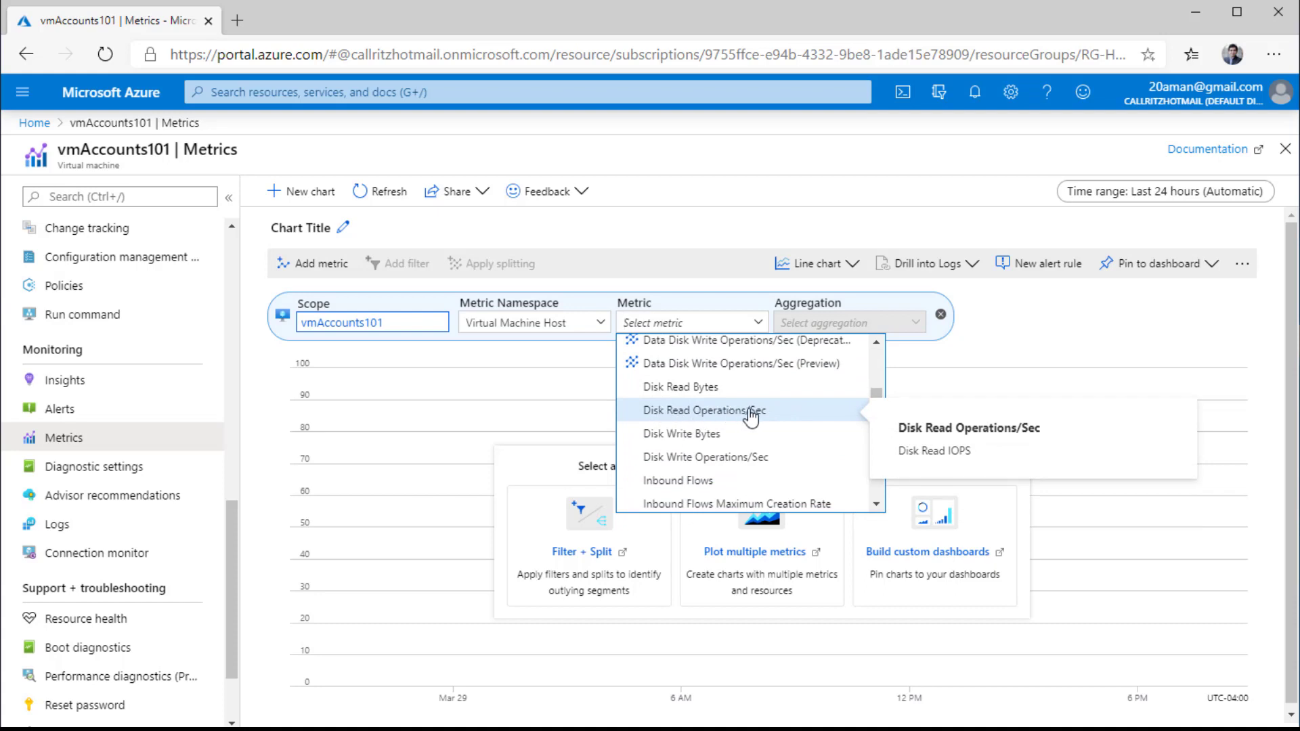
pyautogui.scroll(-2, 813, 452)
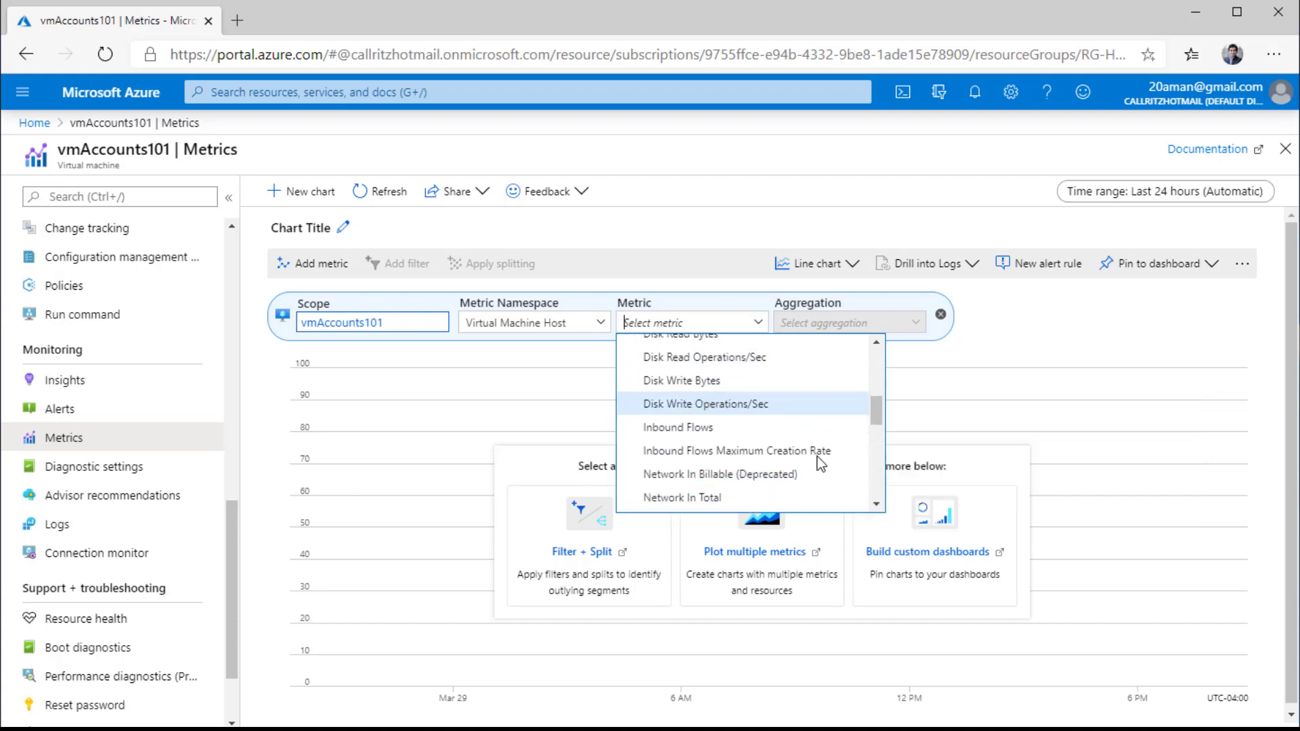
pyautogui.scroll(-3, 800, 476)
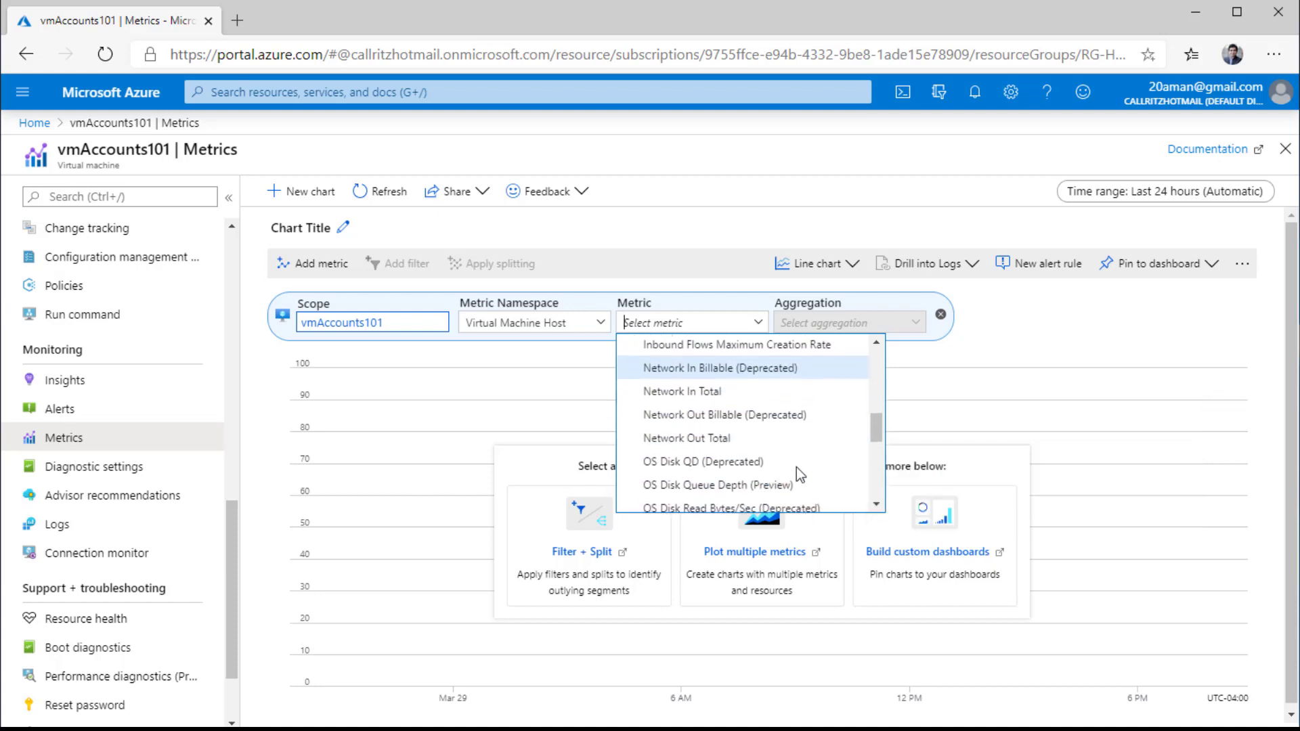
pyautogui.scroll(-3, 801, 485)
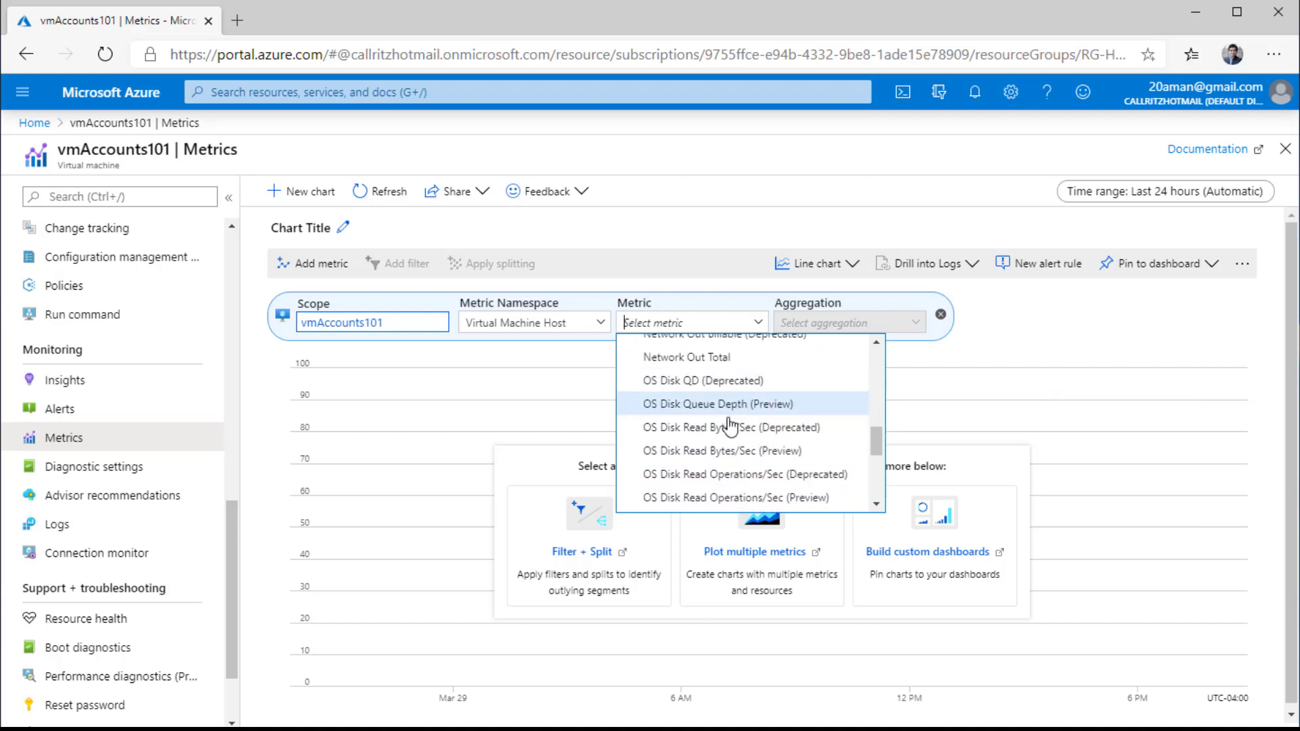
pyautogui.scroll(-5, 765, 468)
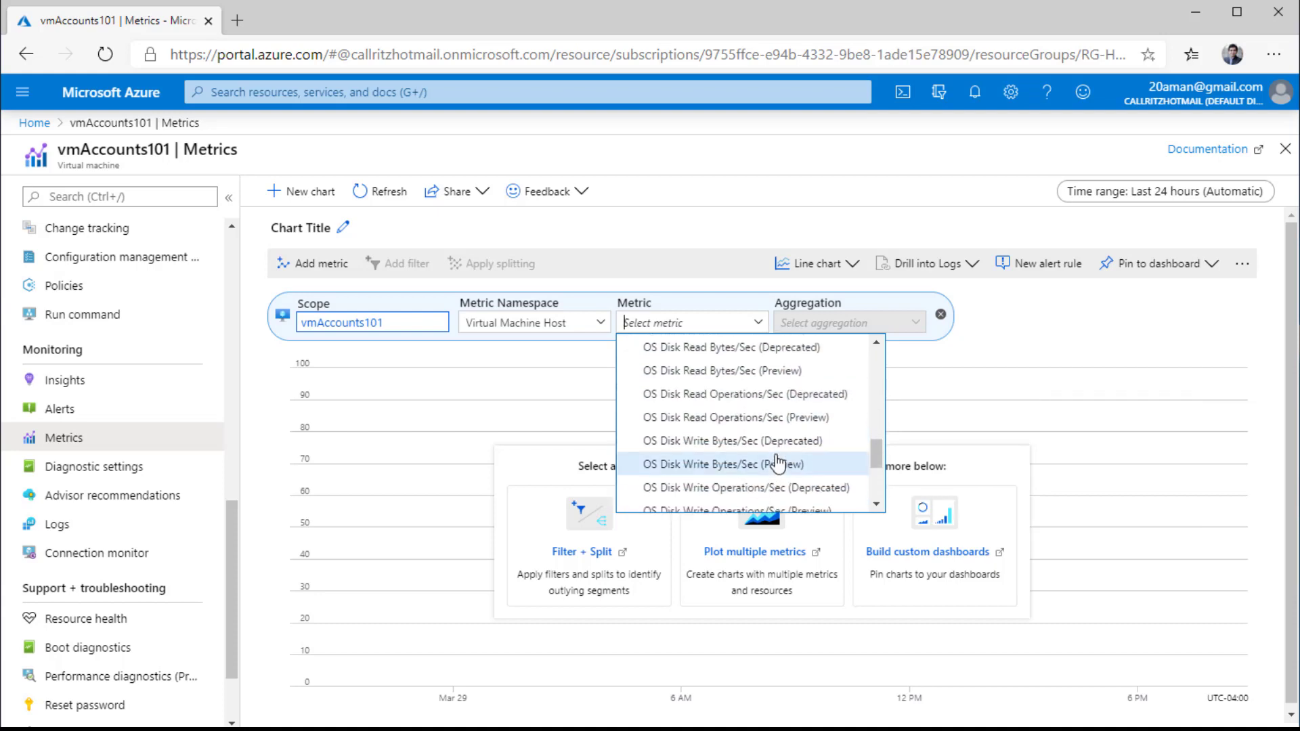
pyautogui.scroll(-3, 774, 467)
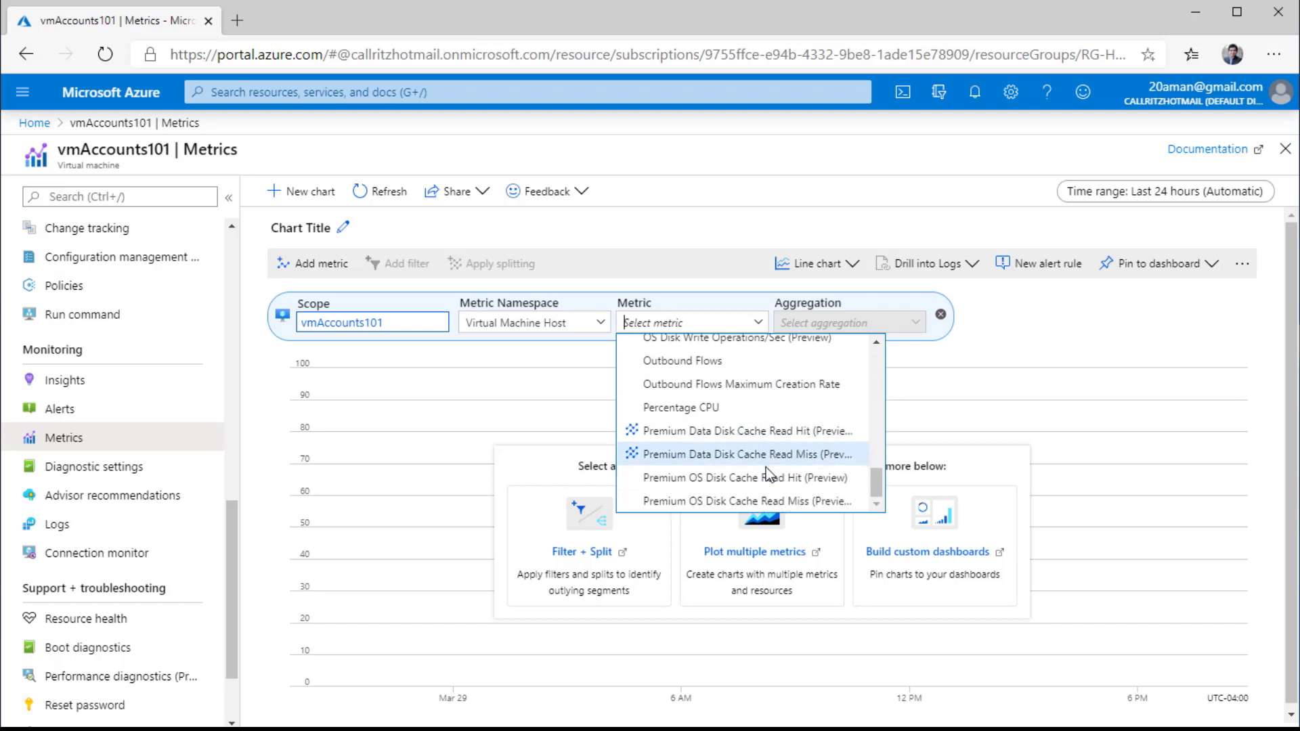
pyautogui.click(720, 409)
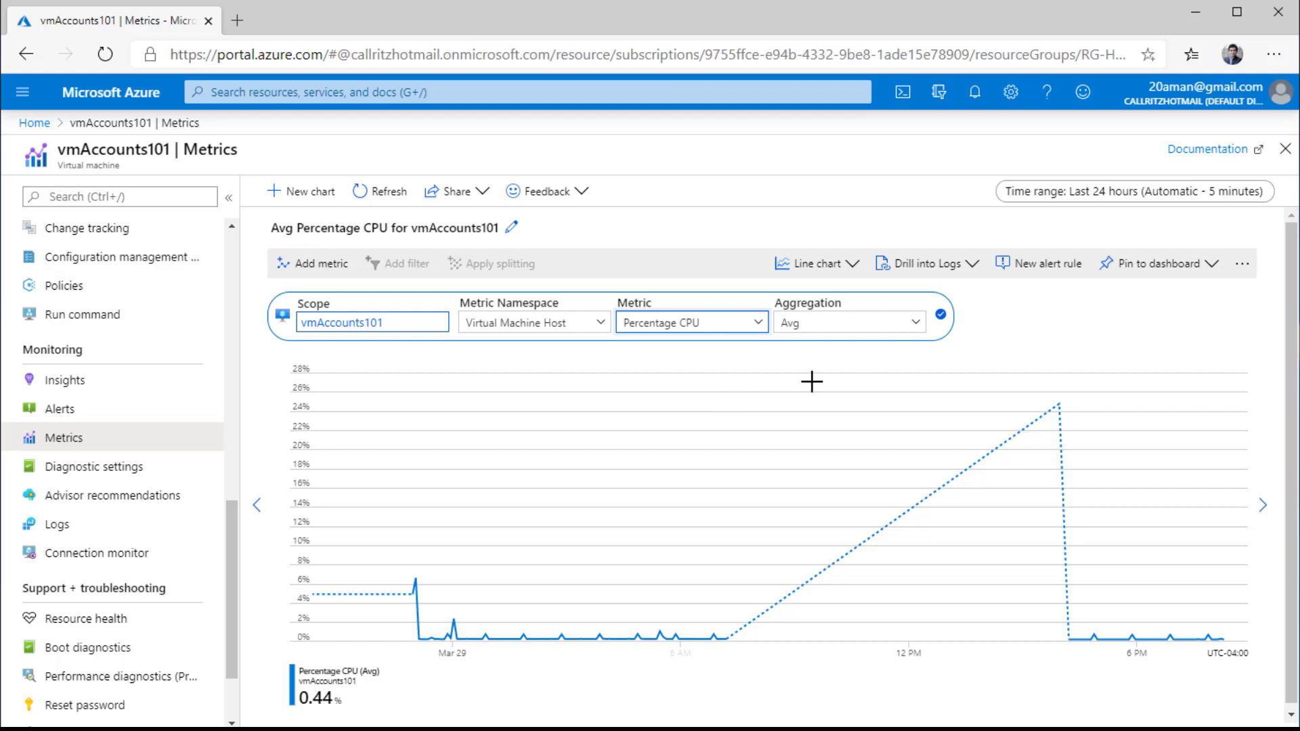
# - Compare the Percentage CPU chart under the Min and Max aggregations and set the aggregation back to Avg
pyautogui.click(847, 324)
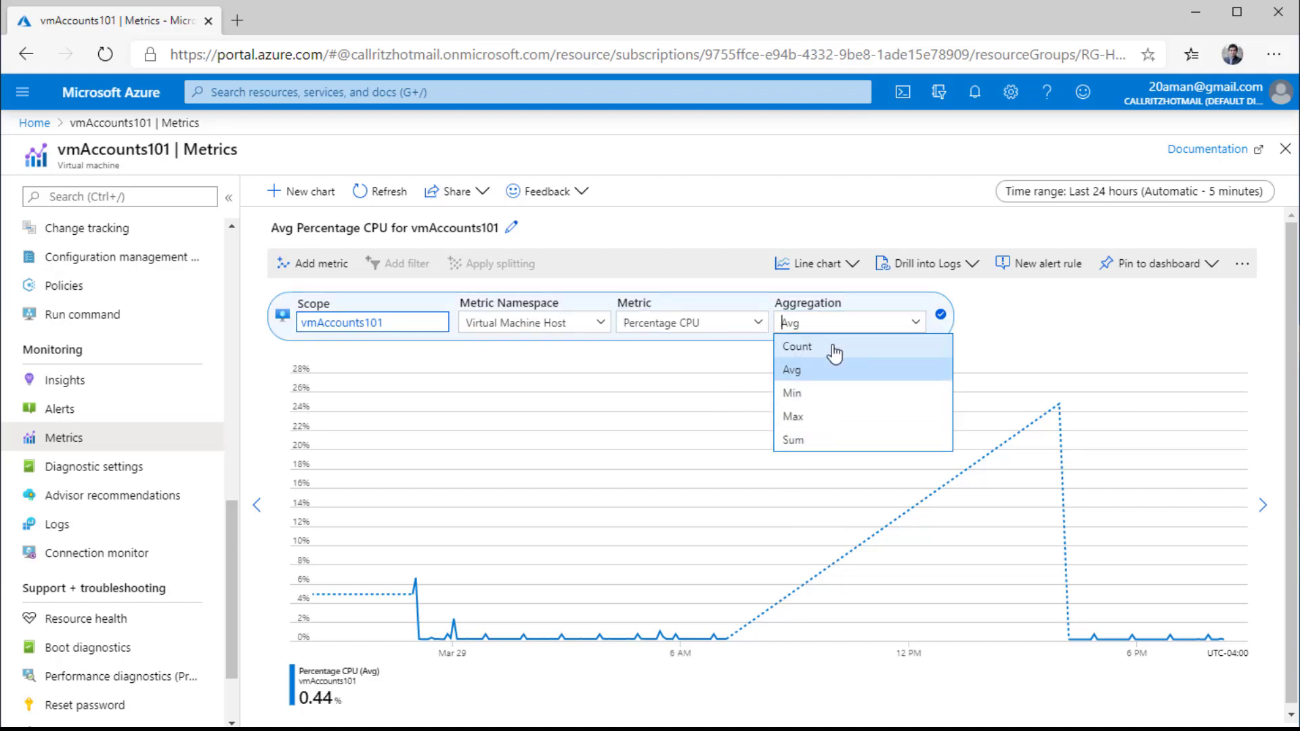
pyautogui.click(820, 402)
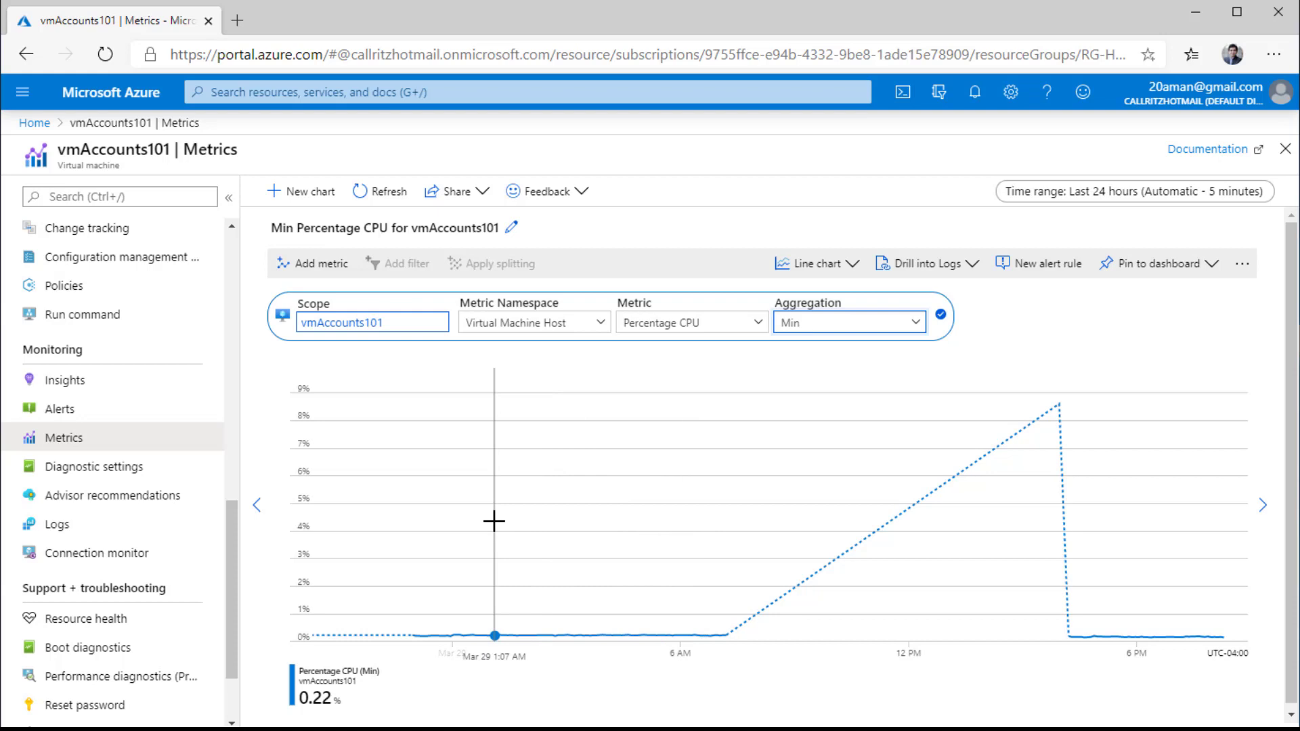
pyautogui.click(840, 325)
pyautogui.click(811, 415)
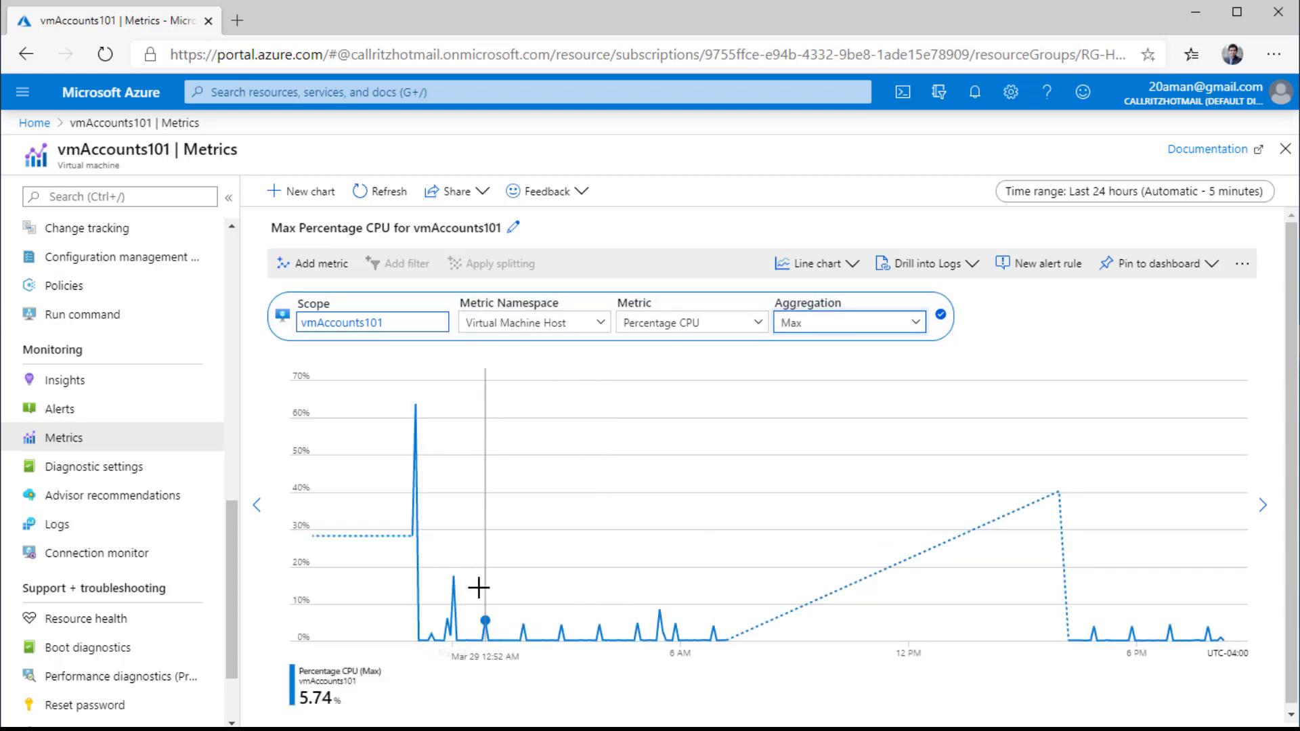
pyautogui.click(860, 320)
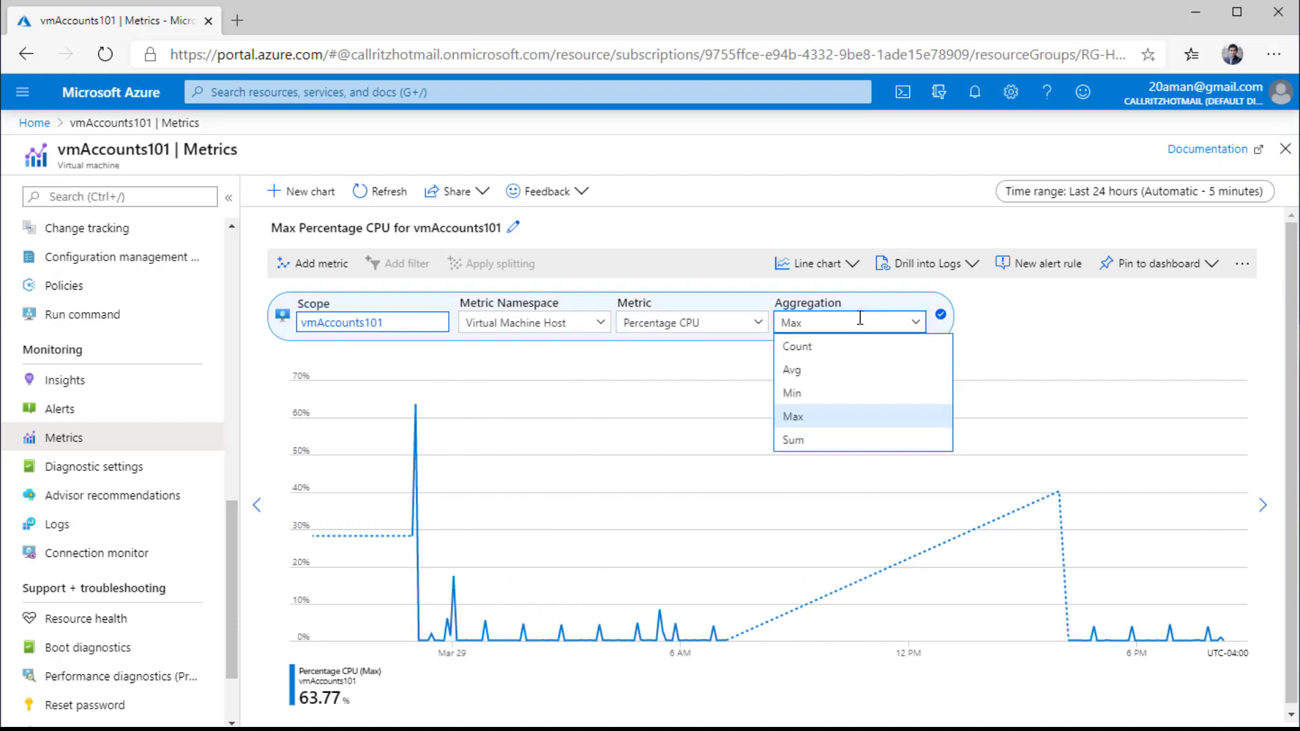
pyautogui.click(833, 372)
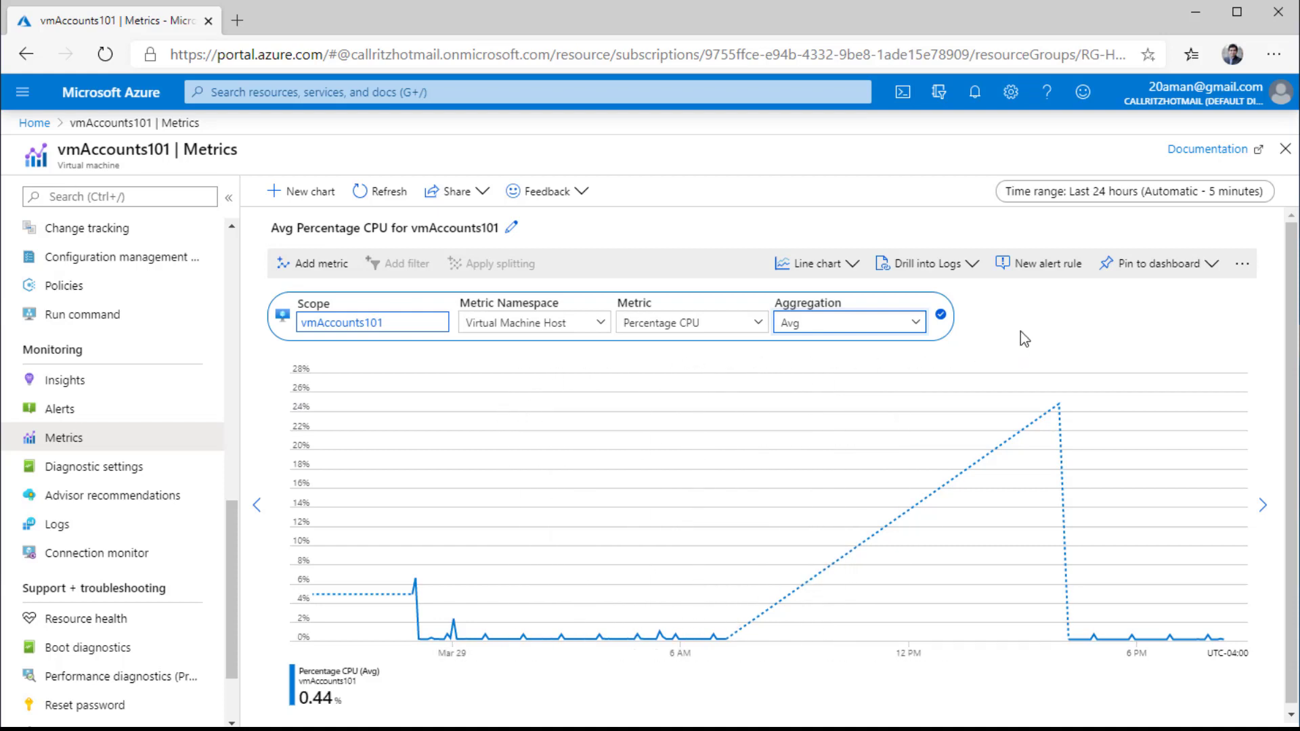
# - Finalize the Percentage CPU metric with Avg aggregation on the vmAccounts101 chart, reopening its settings once to check them
pyautogui.click(940, 316)
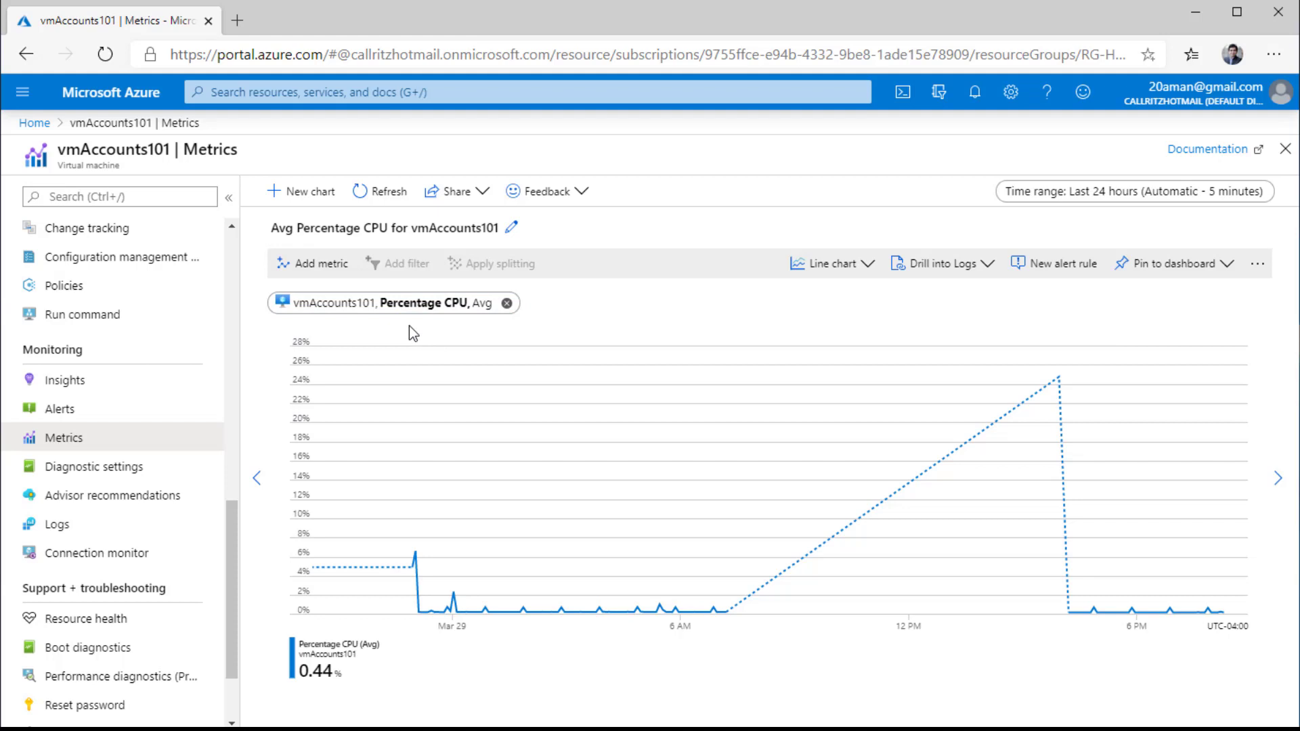
pyautogui.click(415, 306)
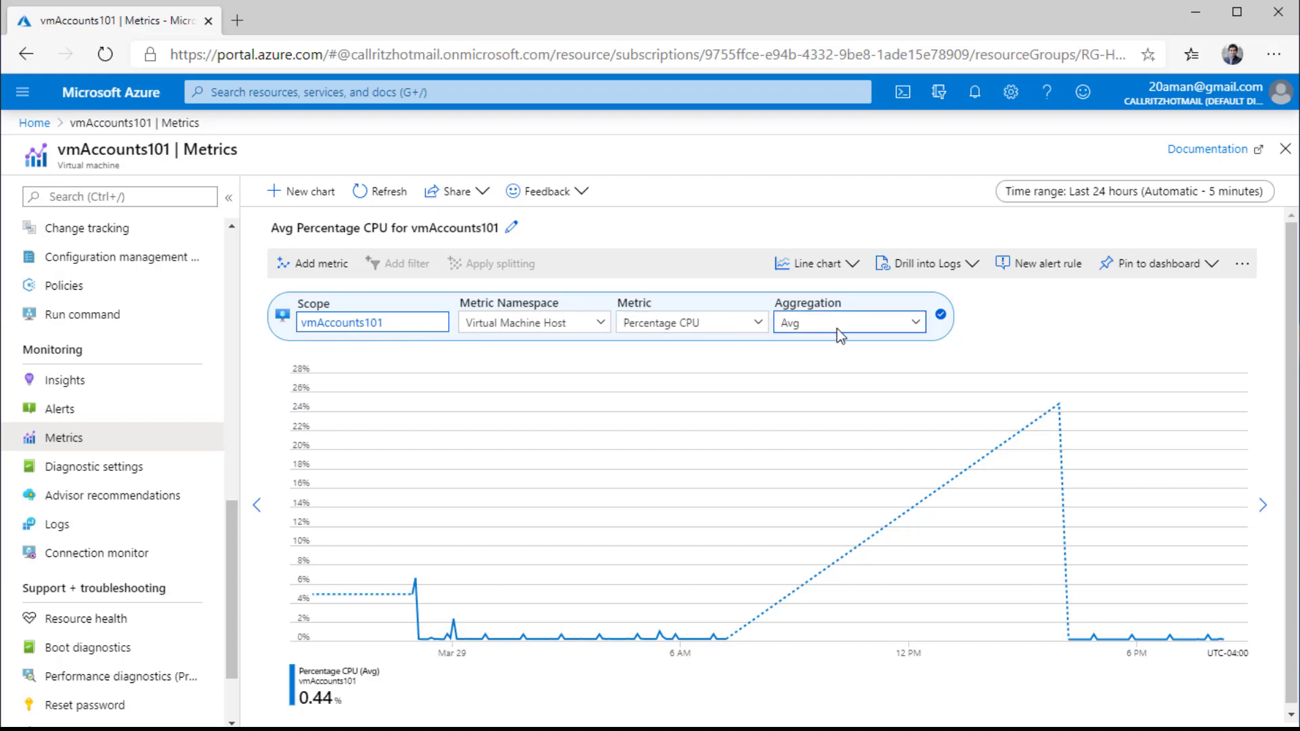
pyautogui.click(940, 315)
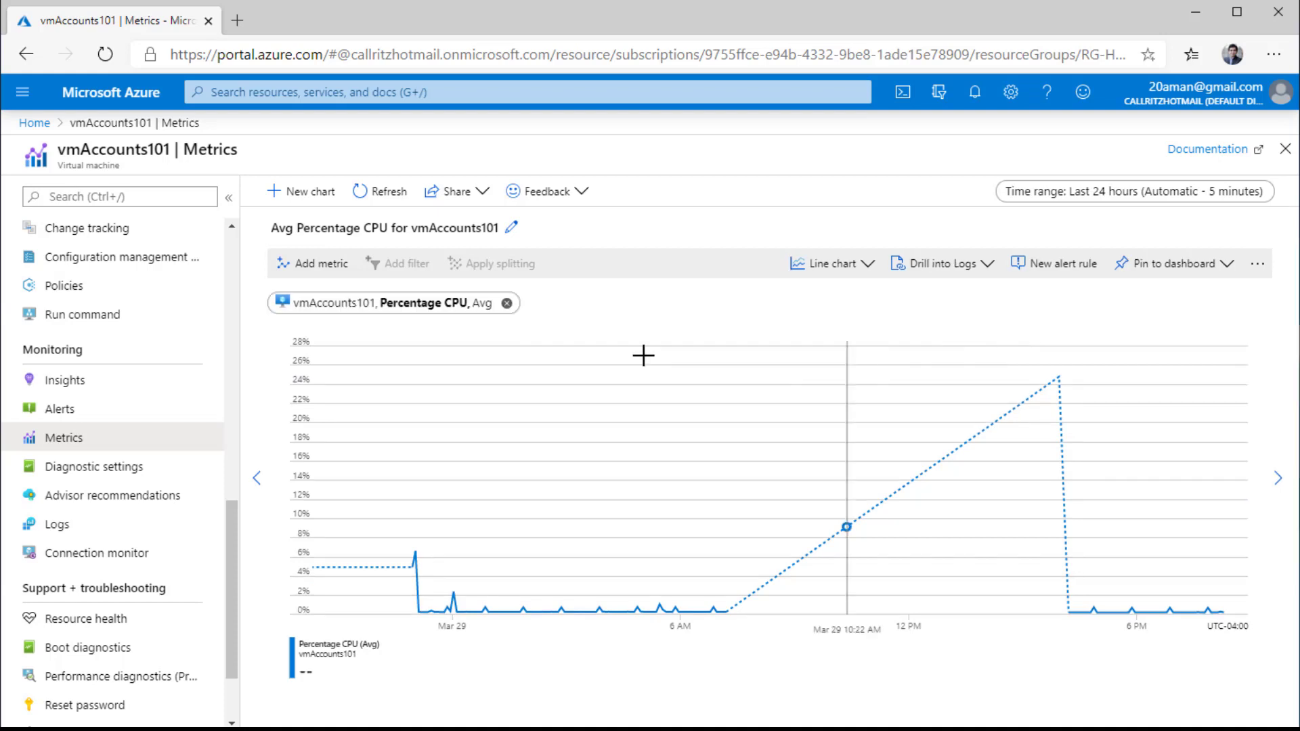
# - Add the Network In Total metric with Sum aggregation to the Percentage CPU chart
pyautogui.click(330, 265)
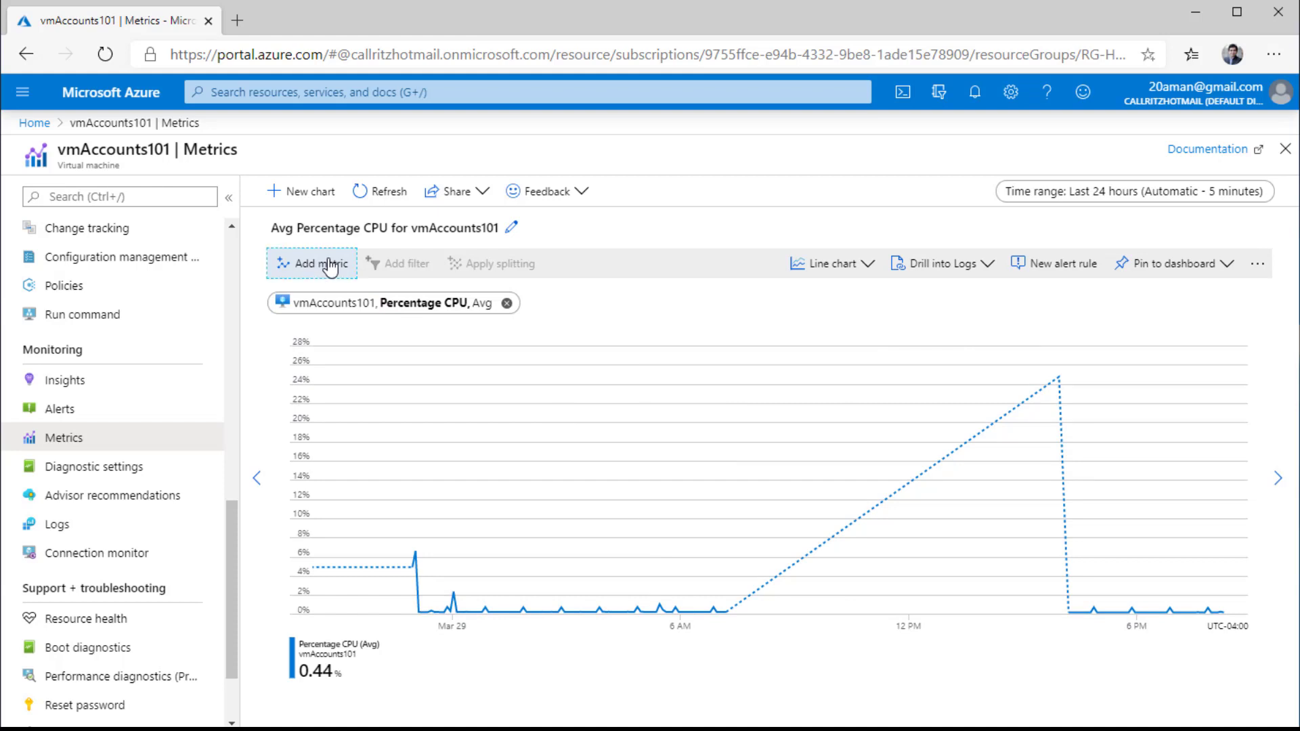
pyautogui.click(903, 324)
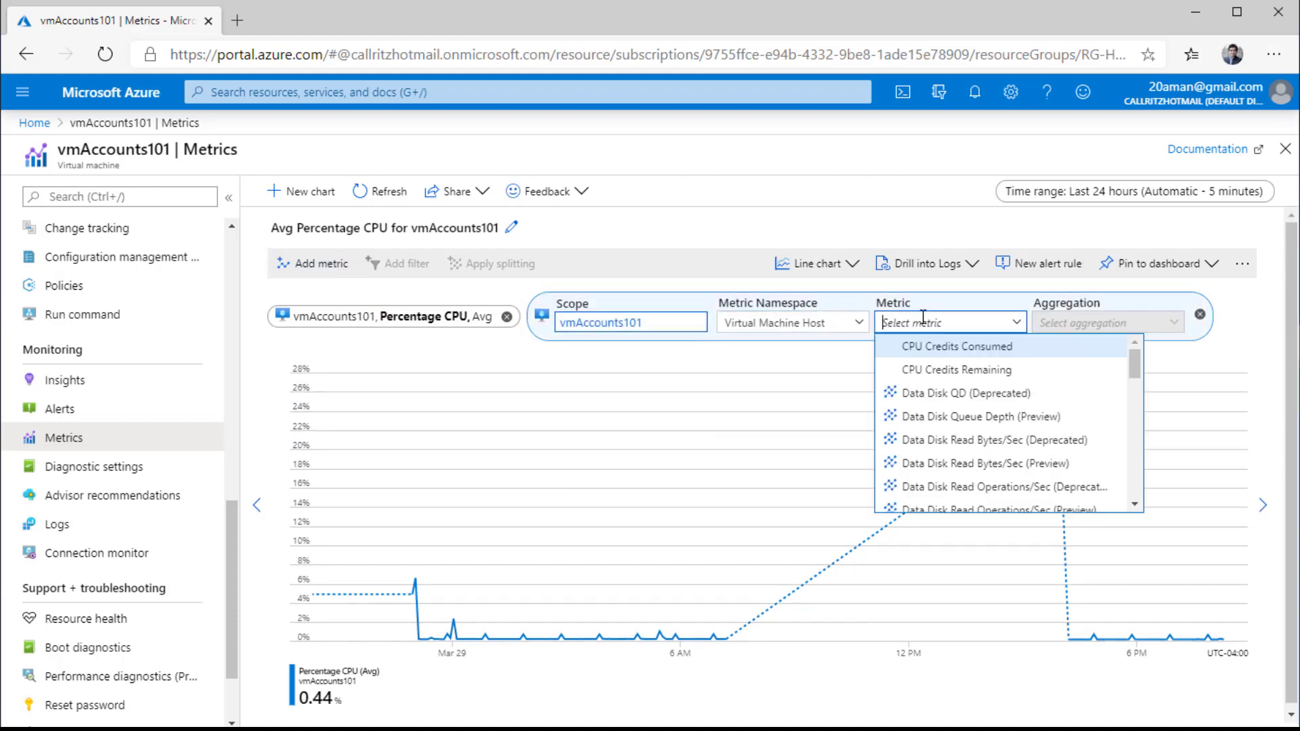
pyautogui.scroll(-2, 1009, 437)
pyautogui.scroll(-5, 1011, 439)
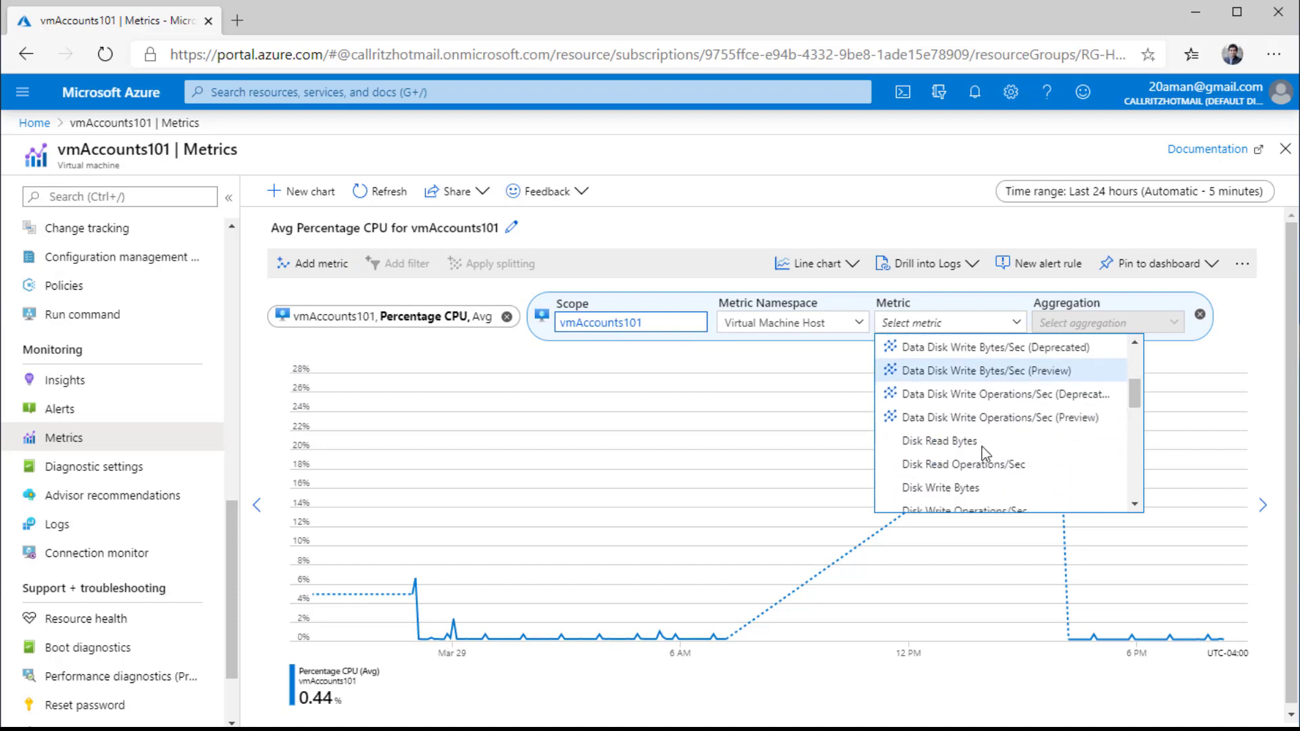
pyautogui.scroll(1, 987, 451)
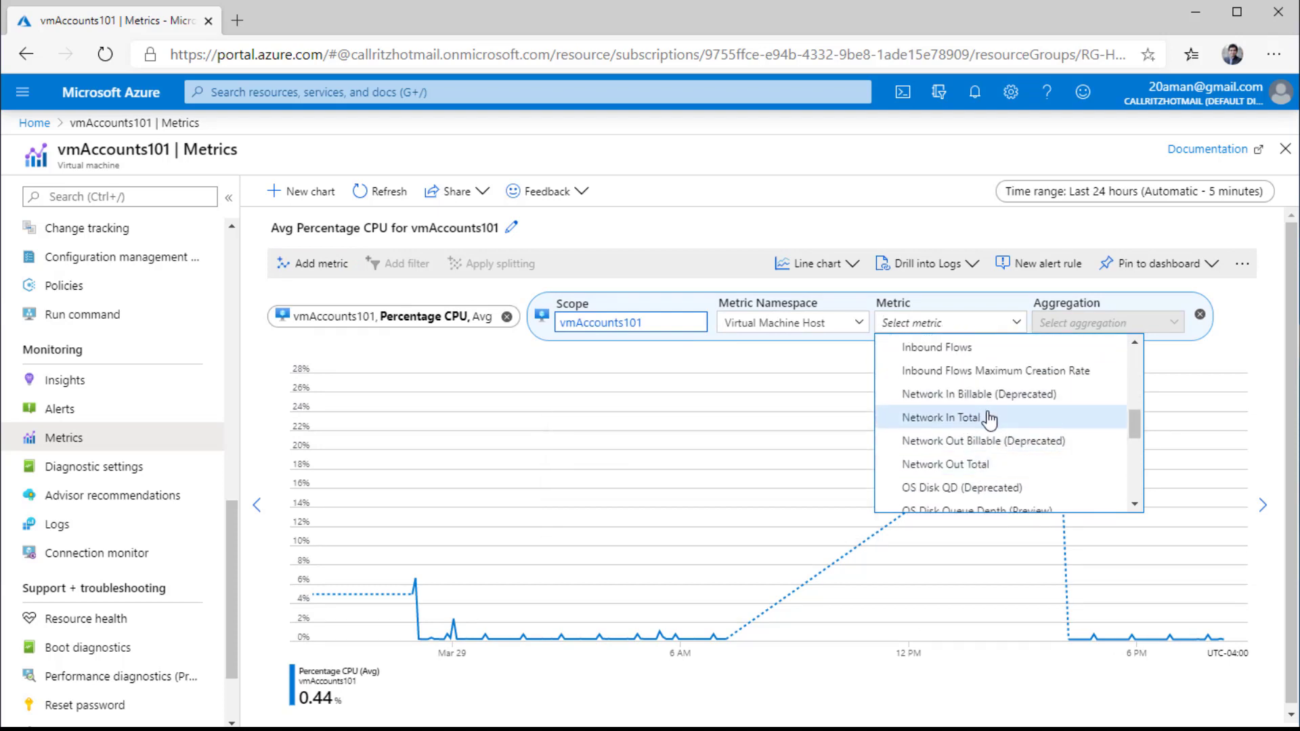
pyautogui.click(989, 418)
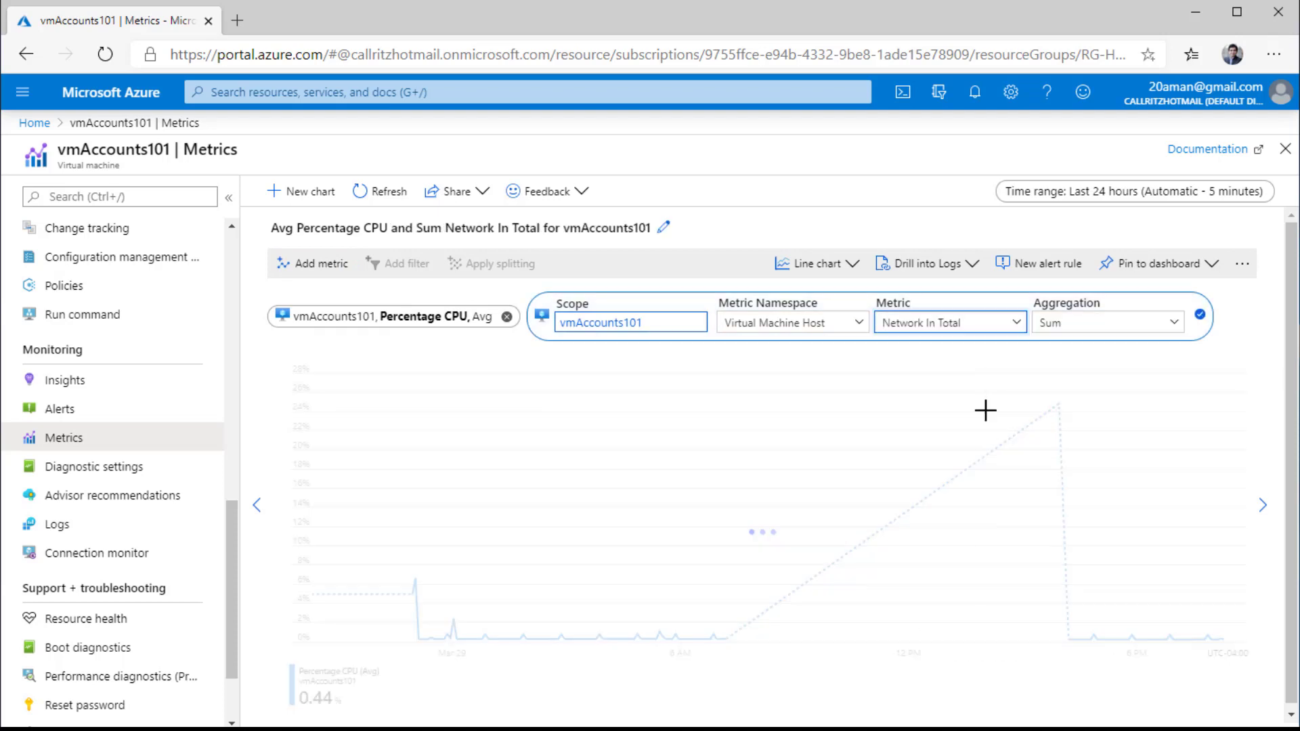
pyautogui.click(1111, 326)
pyautogui.click(1239, 318)
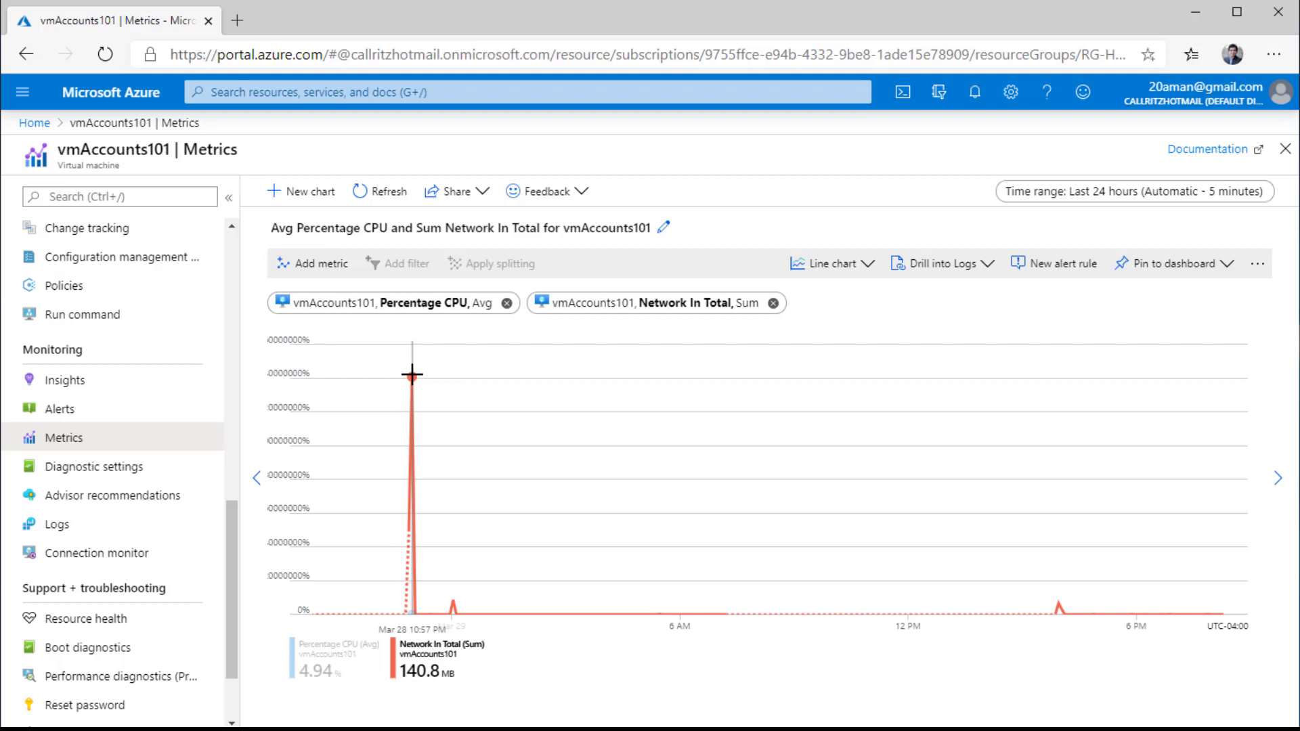
# - Remove the Network In Total metric from the chart and browse the alternatives available for the Percentage CPU metric
pyautogui.click(773, 302)
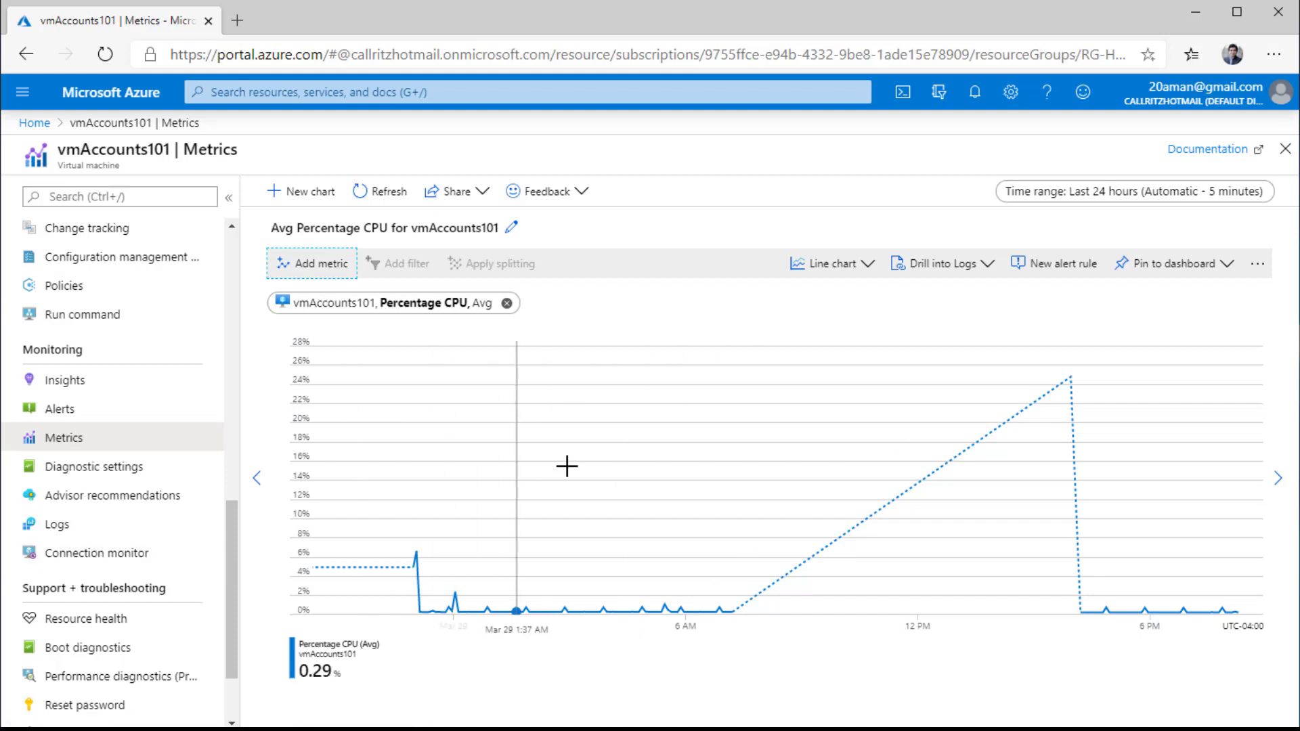
pyautogui.click(447, 303)
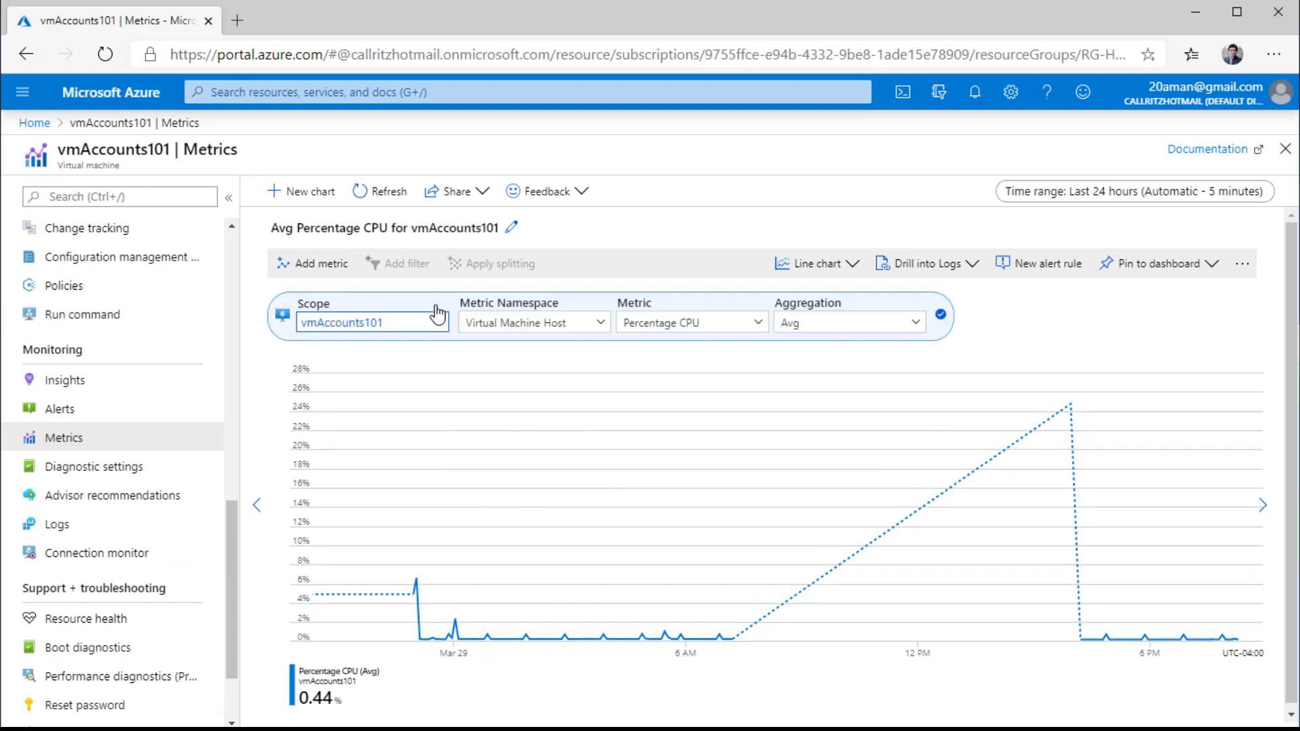
pyautogui.click(689, 325)
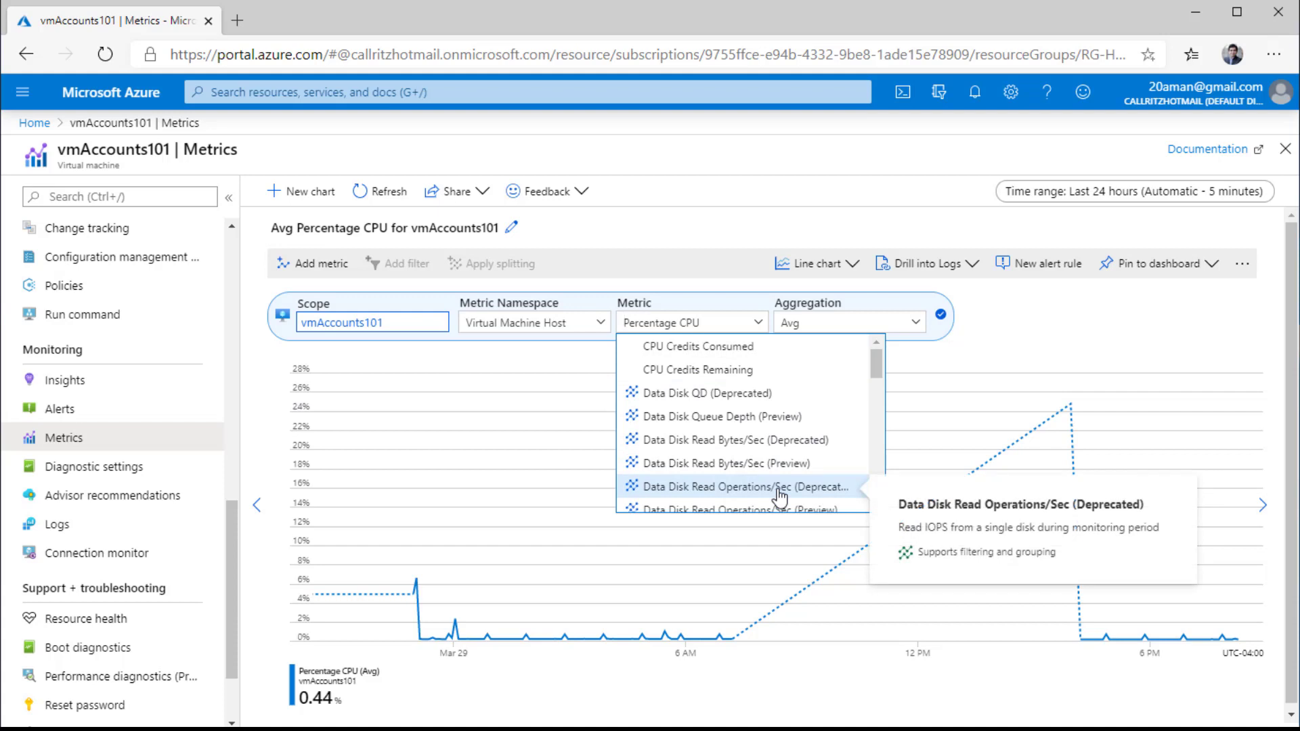
pyautogui.click(1096, 322)
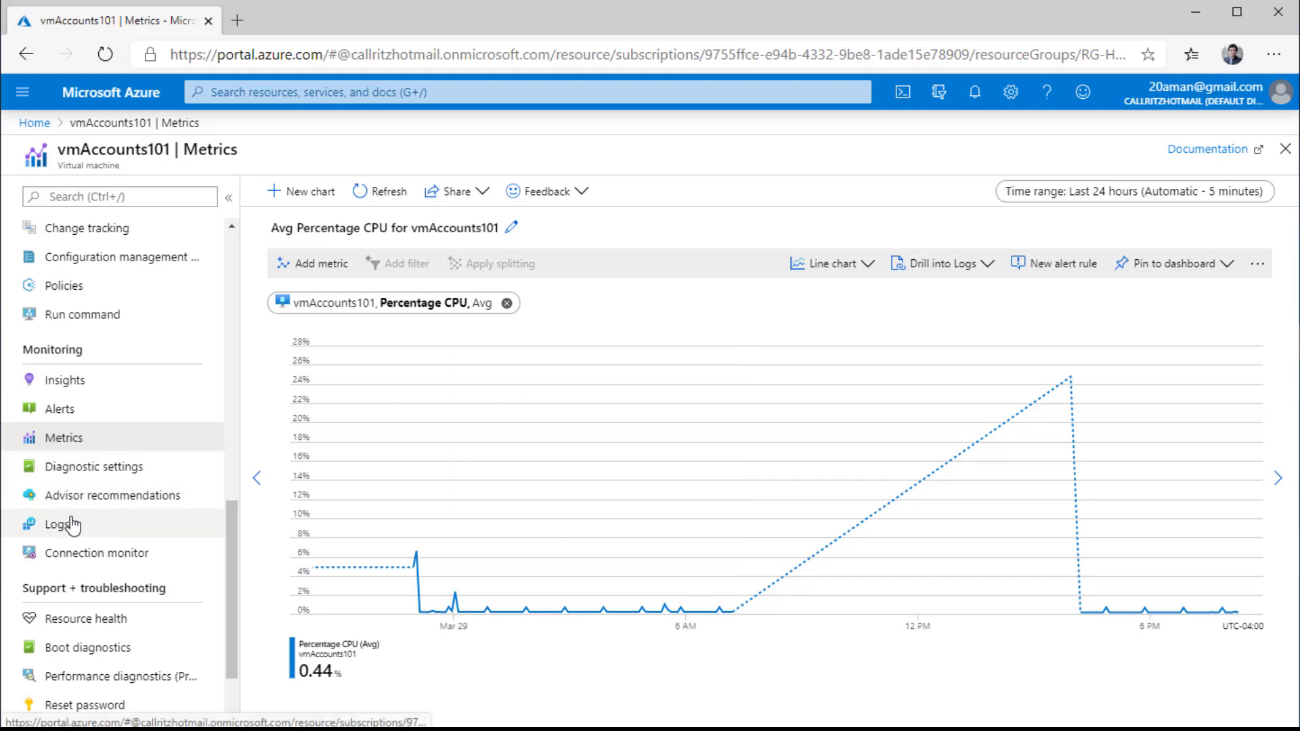
# - View the virtual machine's Insights page and open its Alerts page under Monitoring
pyautogui.click(77, 383)
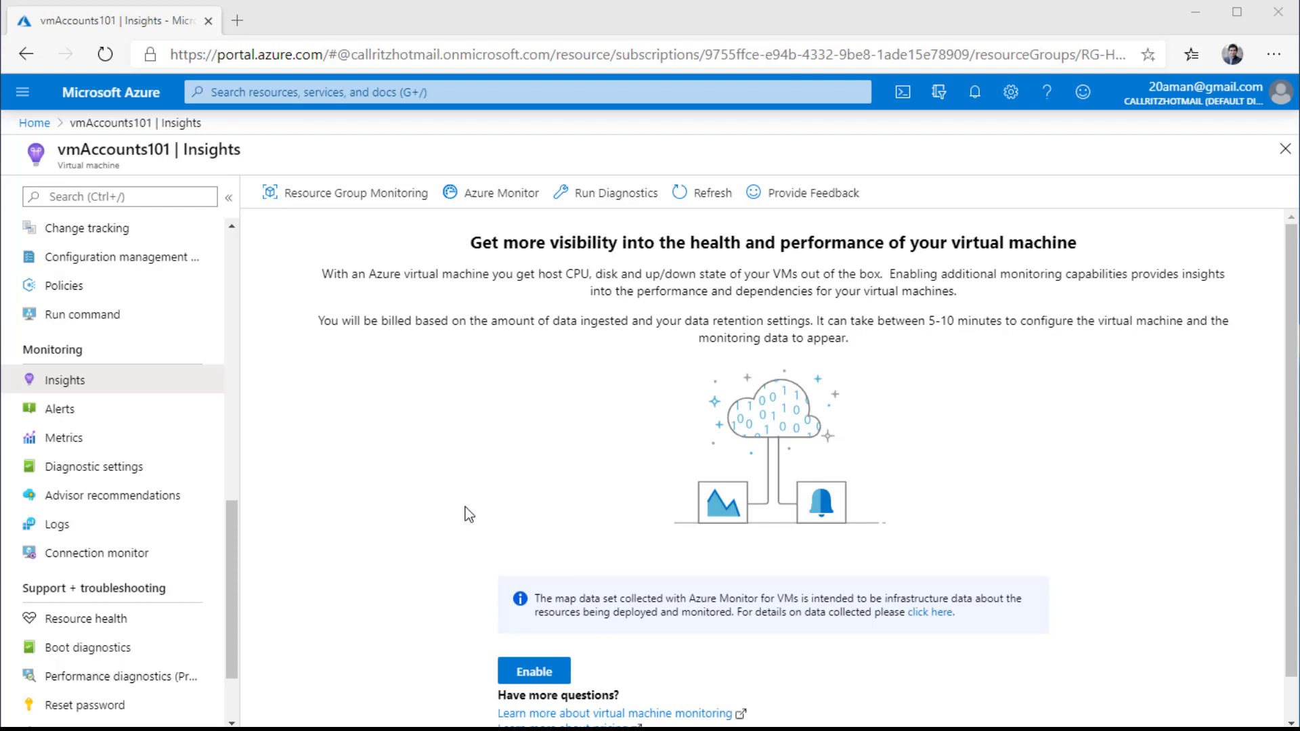
pyautogui.click(51, 409)
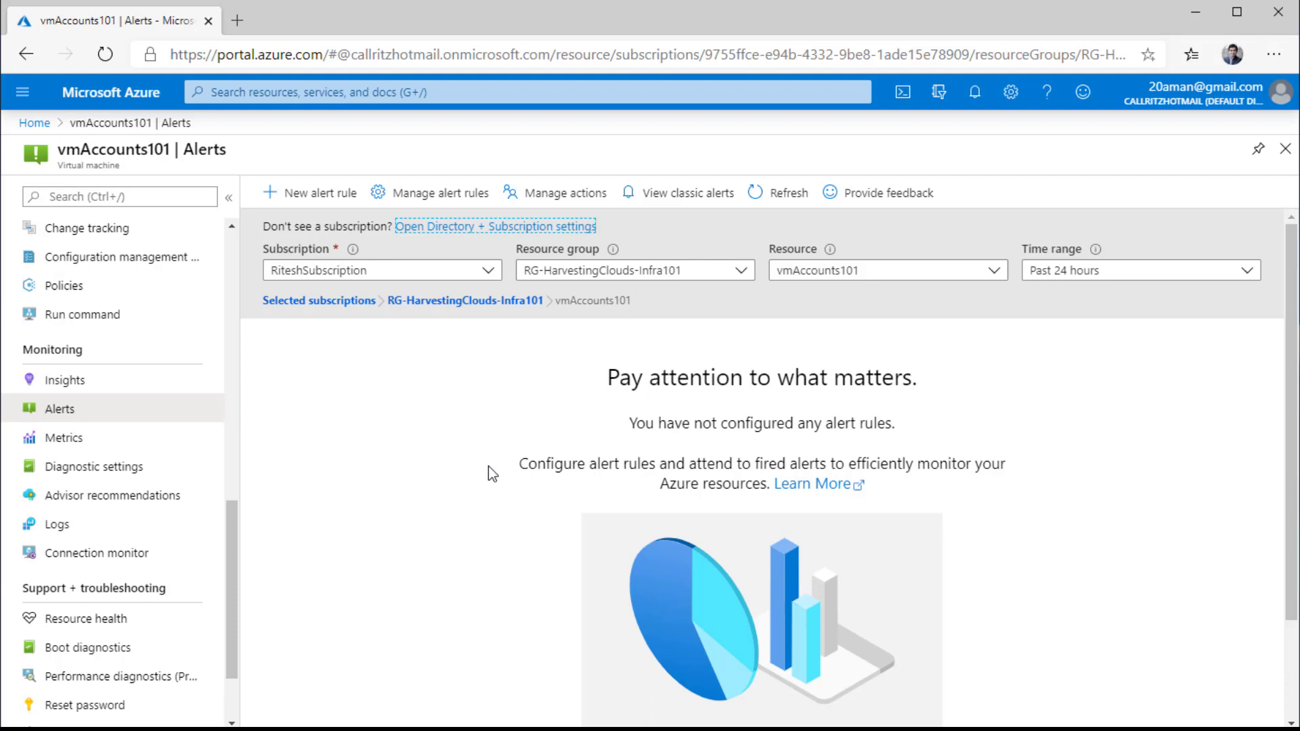
# - Start a new alert rule for vmAccounts101 and choose Percentage CPU as the signal for its condition
pyautogui.click(296, 197)
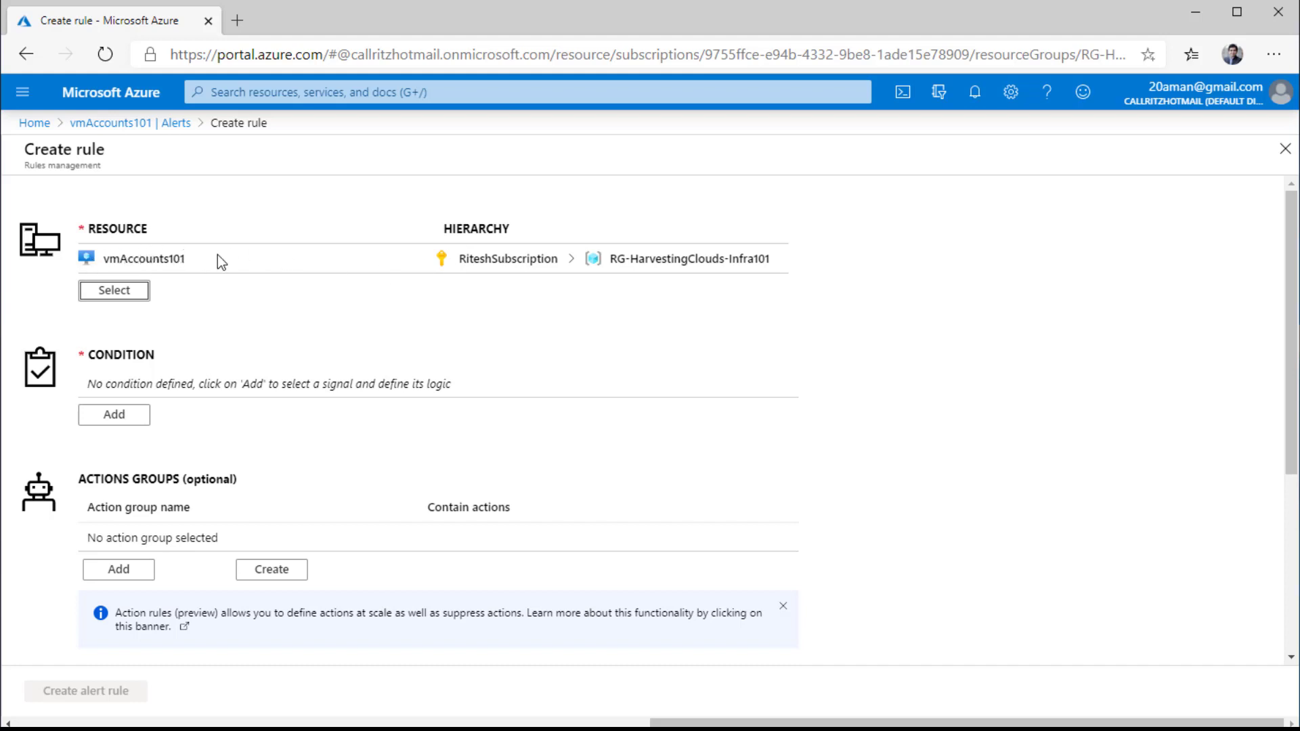
pyautogui.click(120, 416)
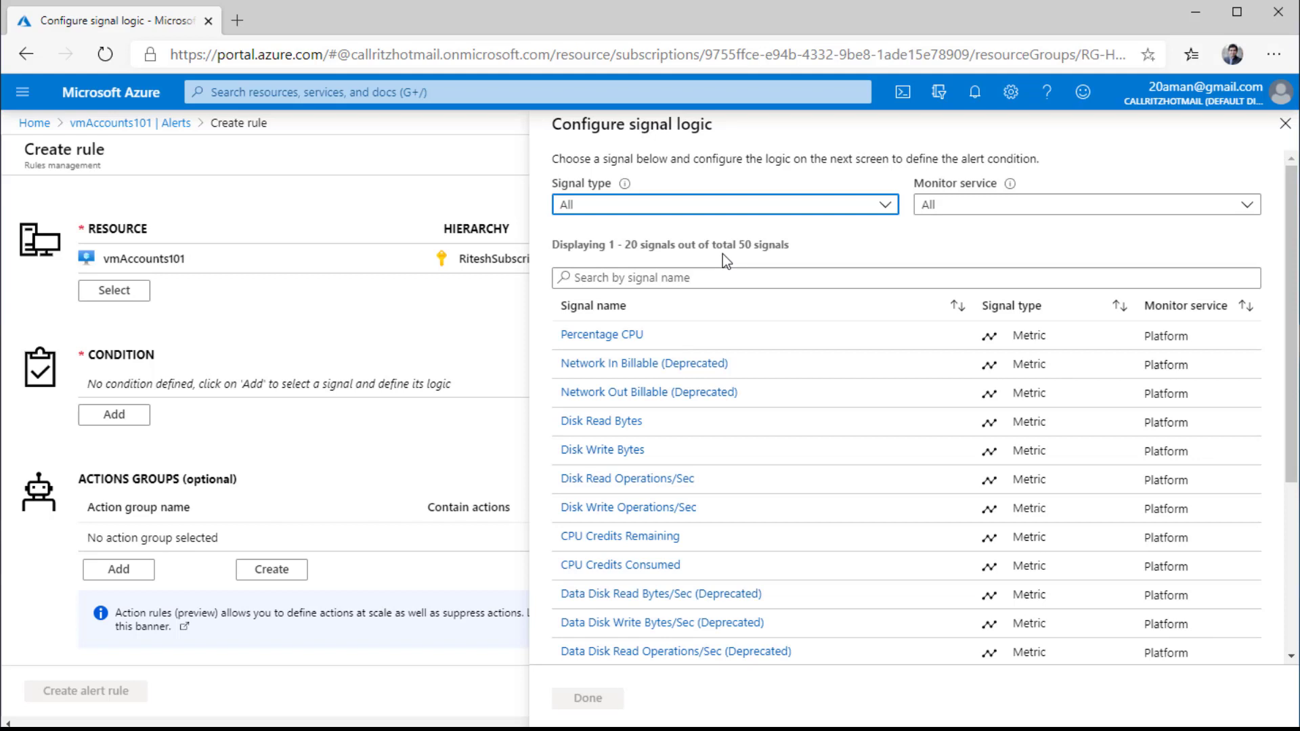
pyautogui.click(617, 335)
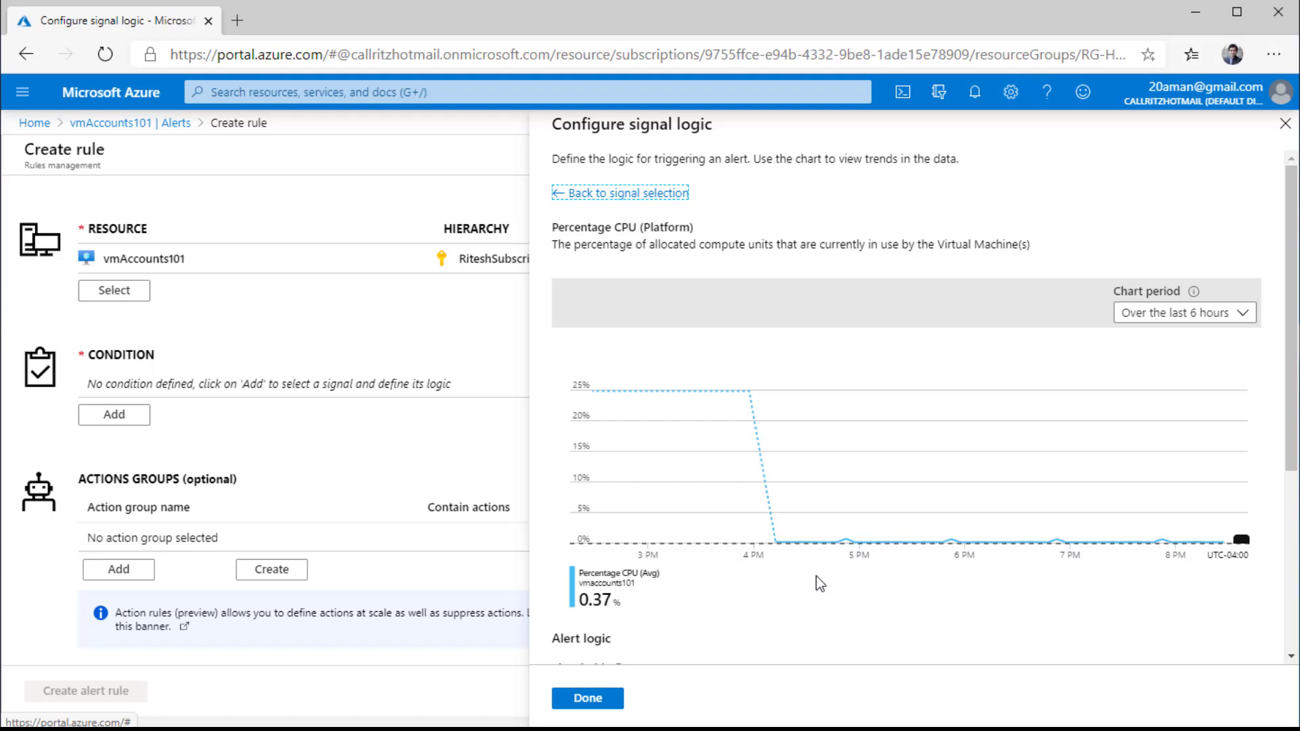
# - Set the static alert threshold to 80 %, keeping the Greater than operator and Average aggregation type
pyautogui.scroll(-4, 794, 551)
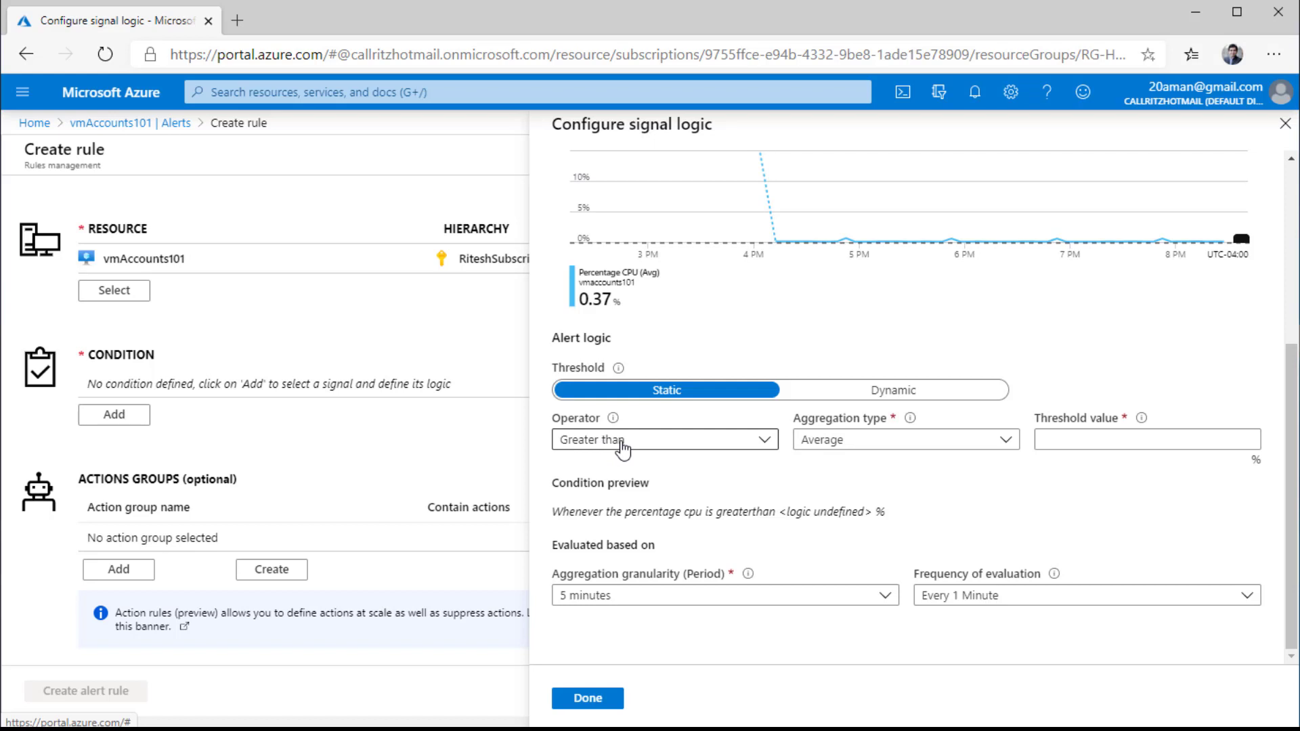
pyautogui.click(908, 449)
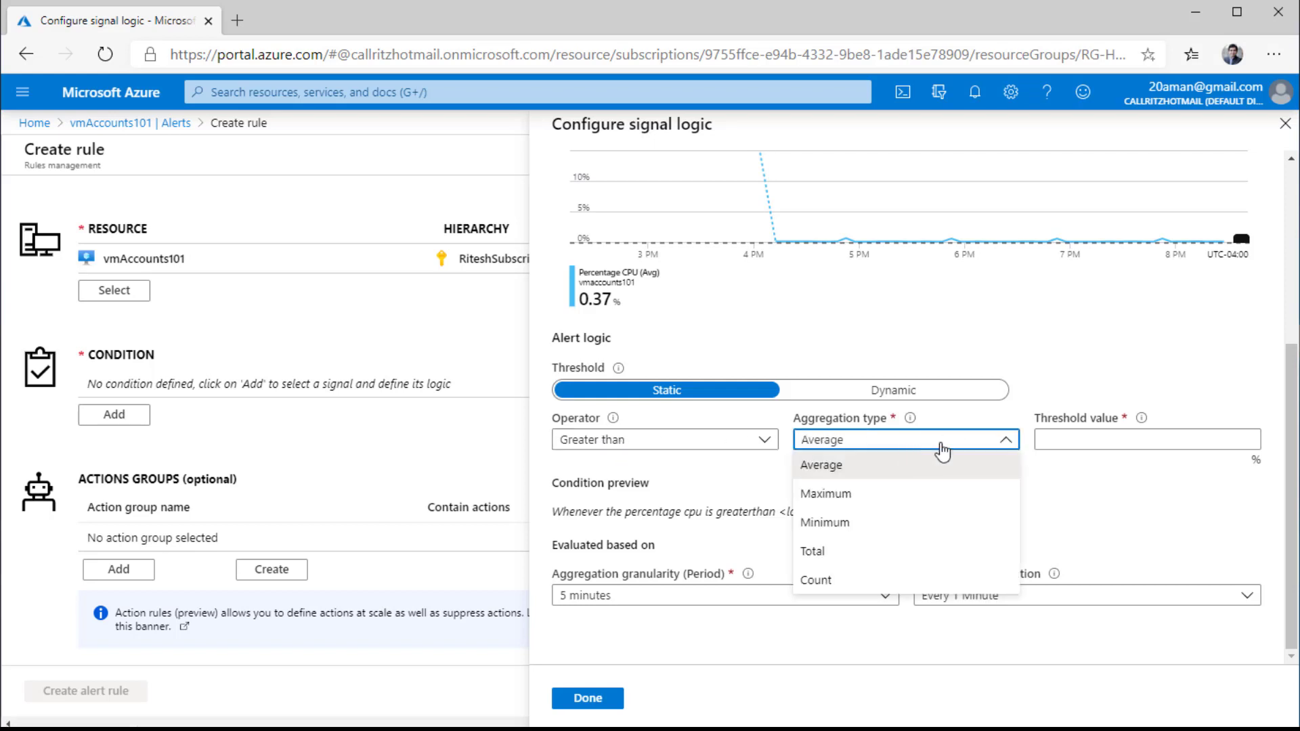
pyautogui.click(1076, 442)
pyautogui.write('80')
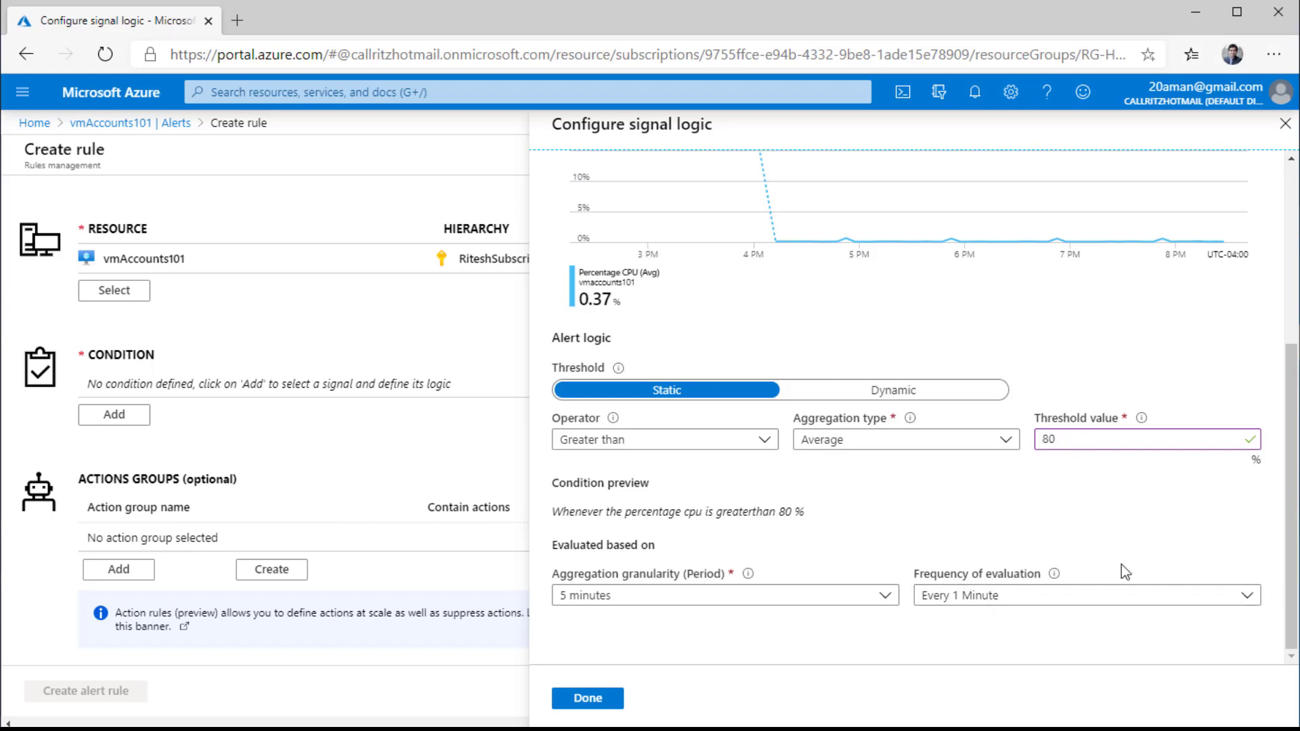
# - Try an evaluation frequency of Every 30 Minutes, set it back to Every 1 Minute, and save the alert condition
pyautogui.click(1101, 595)
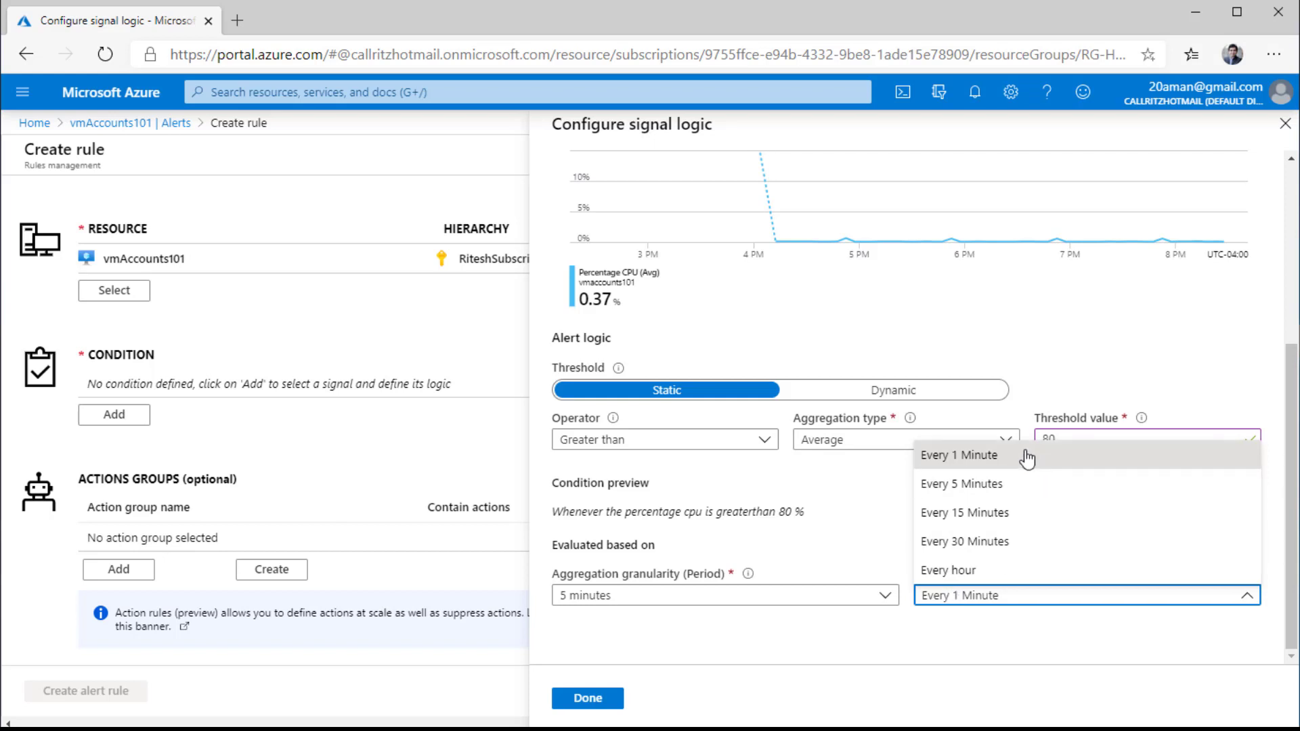
pyautogui.click(1005, 545)
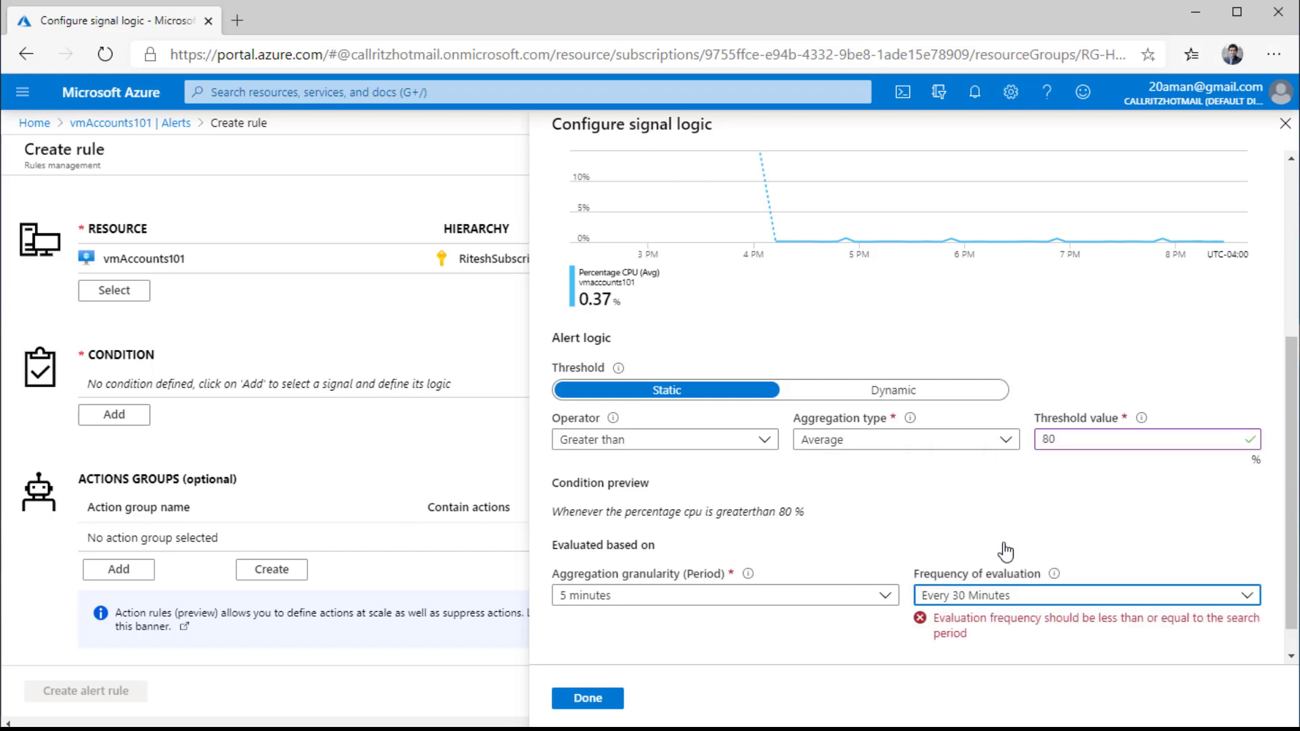
pyautogui.click(1025, 597)
pyautogui.click(1022, 457)
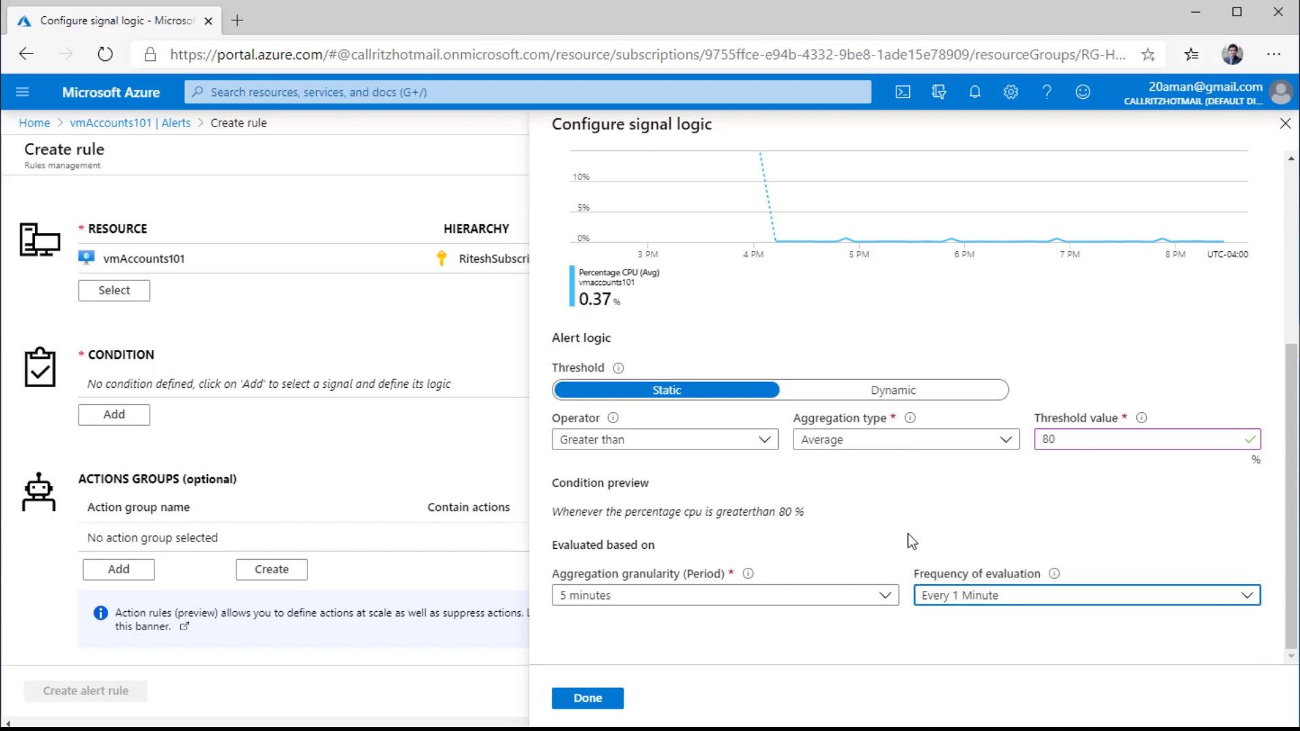
pyautogui.click(605, 701)
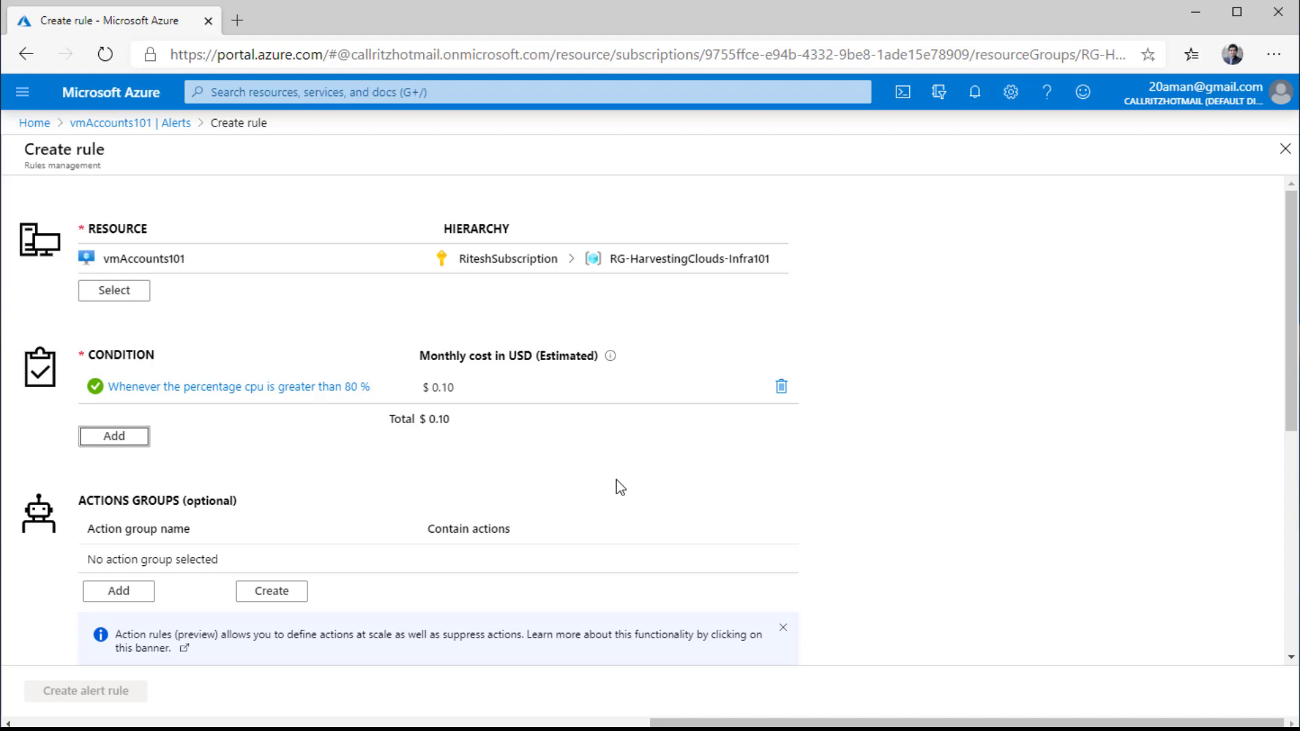
# - View the existing action groups available for the alert rule without attaching one
pyautogui.scroll(-2, 616, 480)
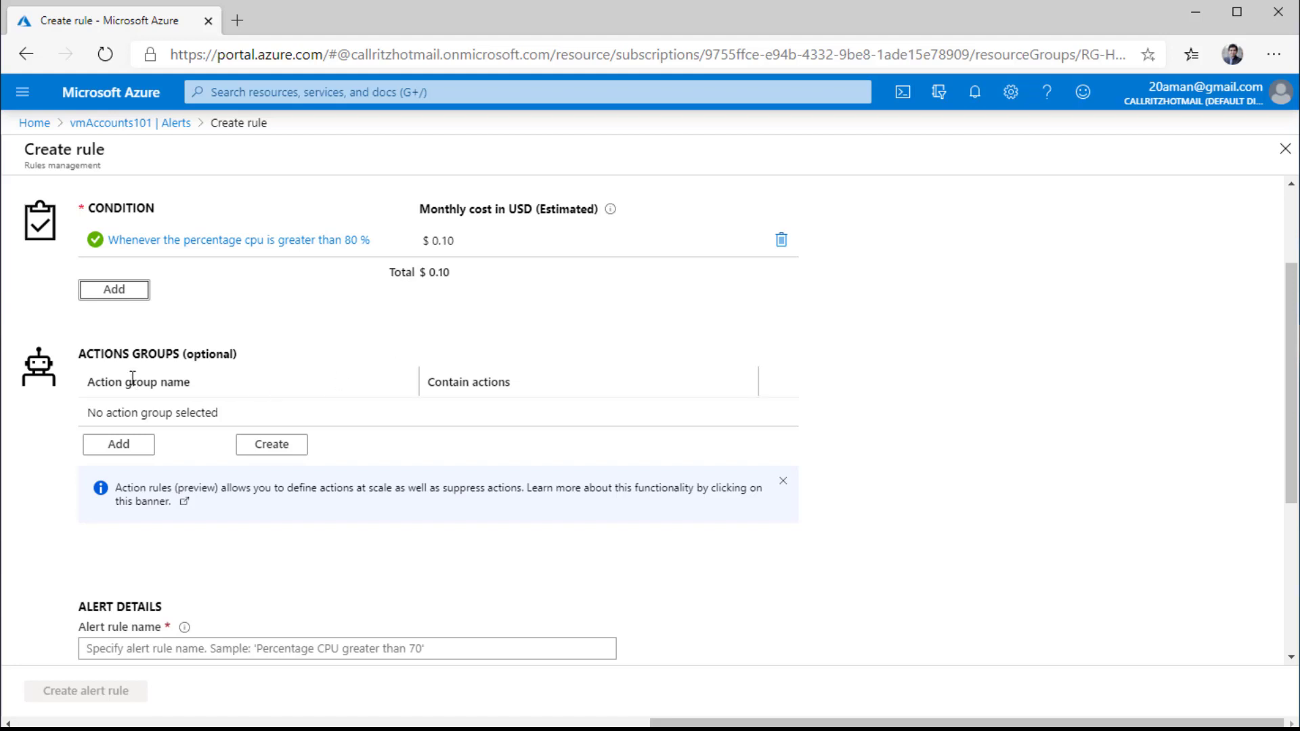
pyautogui.click(126, 452)
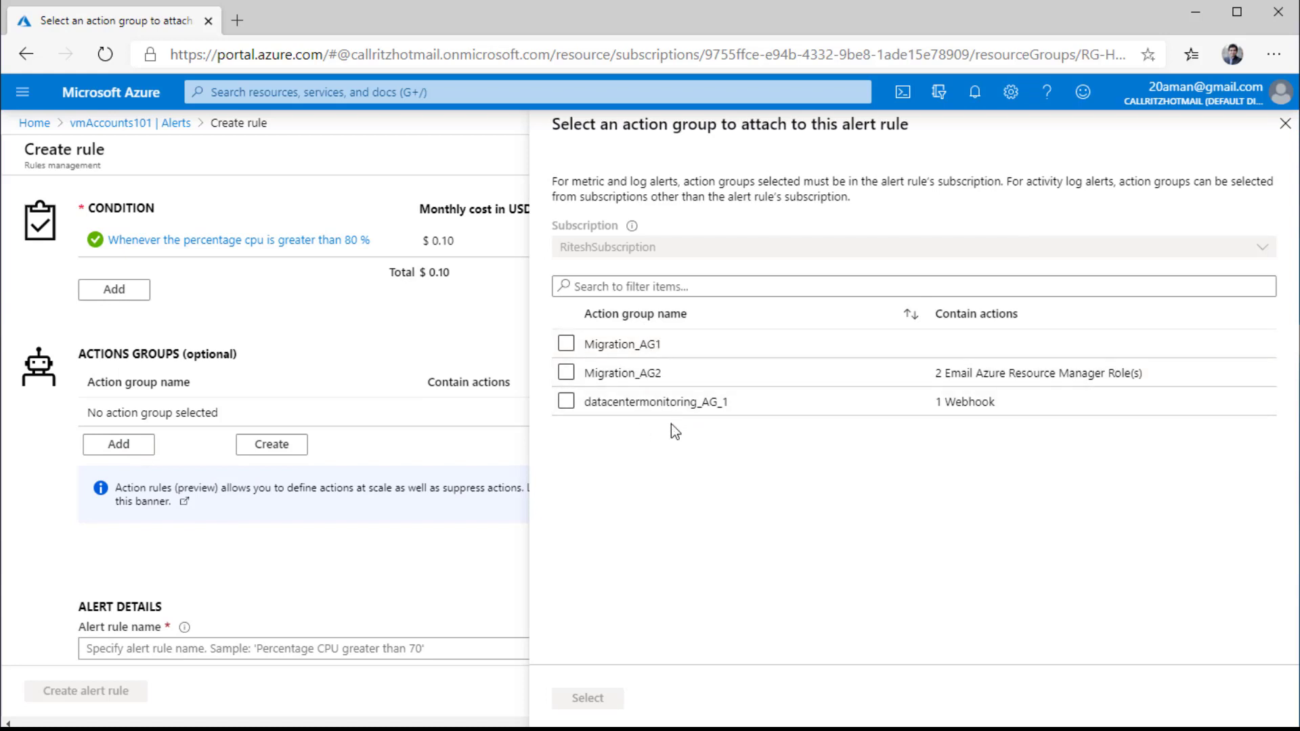
pyautogui.click(1286, 124)
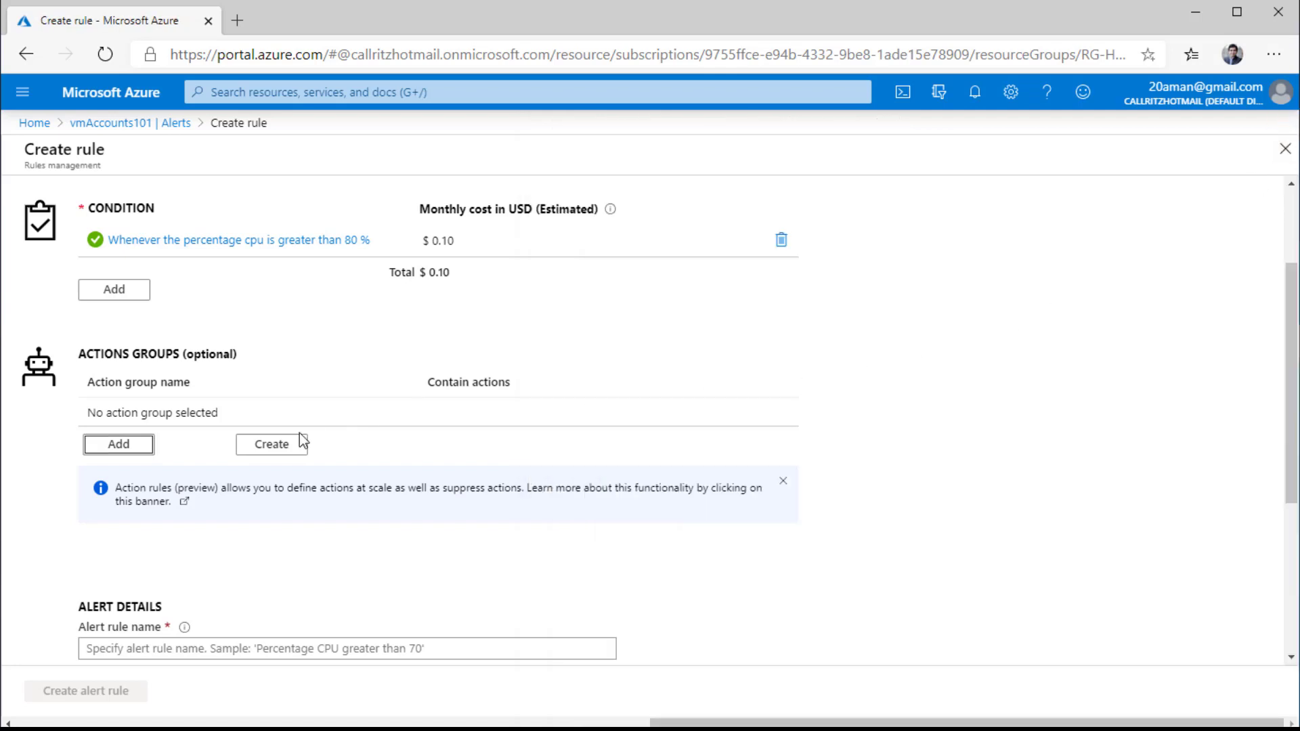
# - Start a new action group named EmailAdmins with the short name emailAdmins
pyautogui.click(283, 444)
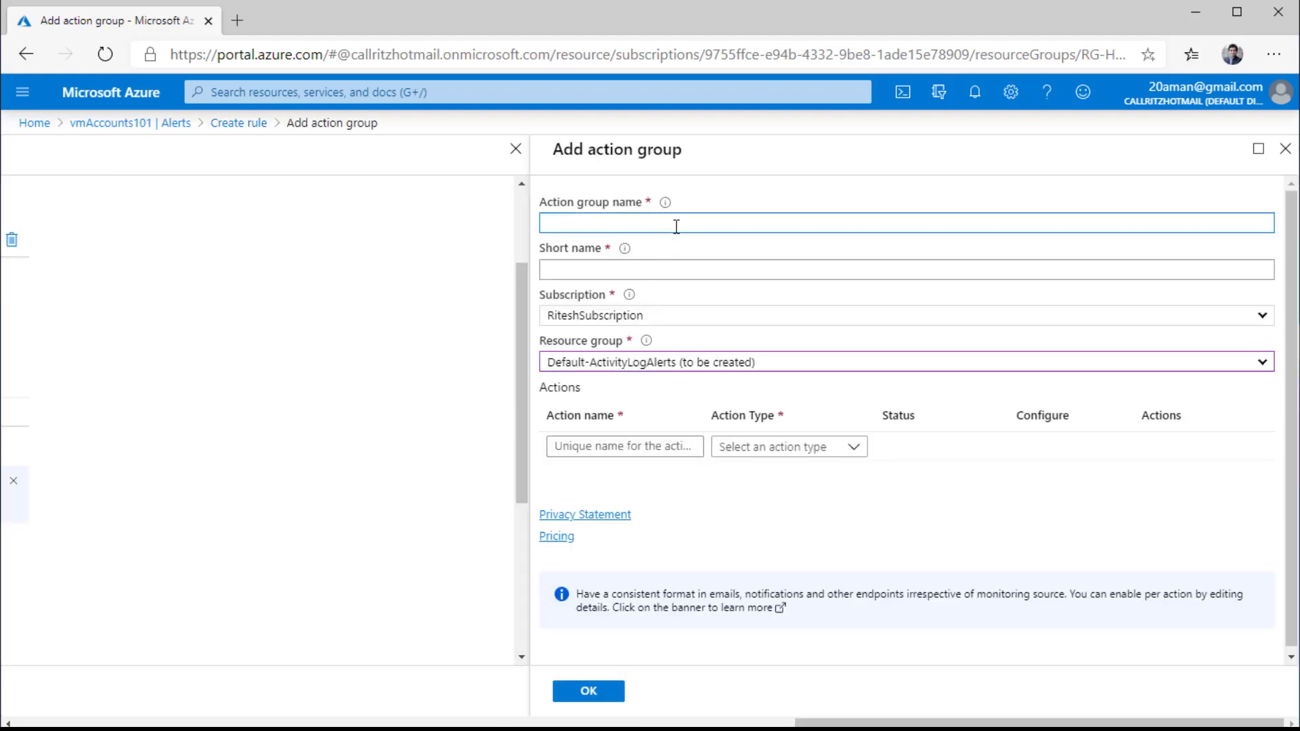
pyautogui.write('EmailAdmins')
pyautogui.click(632, 268)
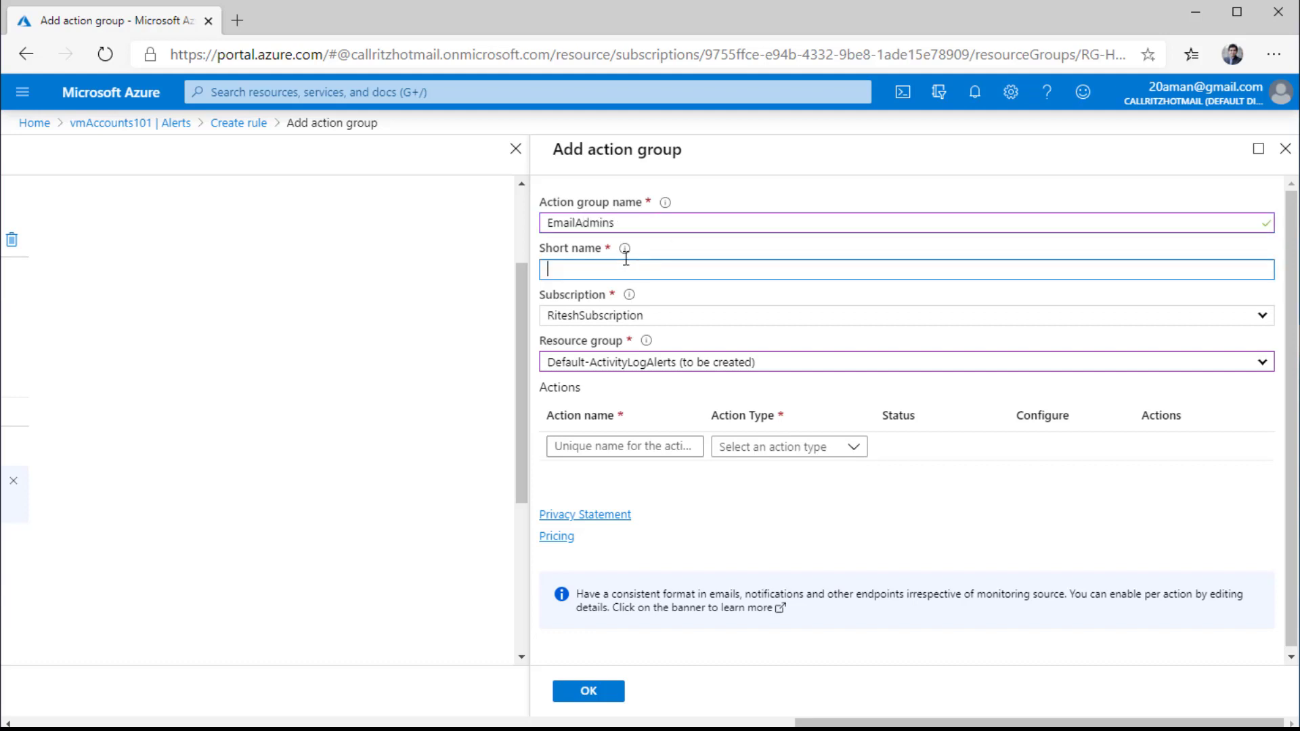
pyautogui.moveTo(626, 257)
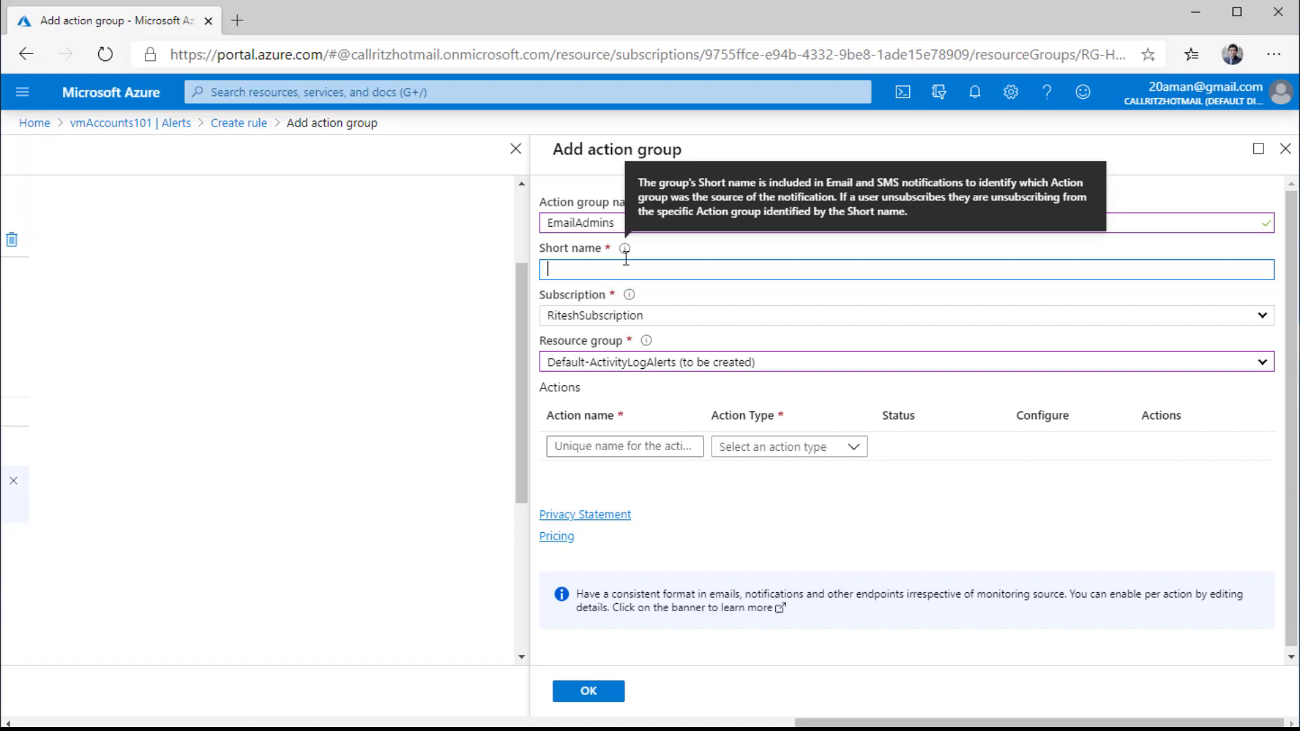
pyautogui.write('emailAdmins')
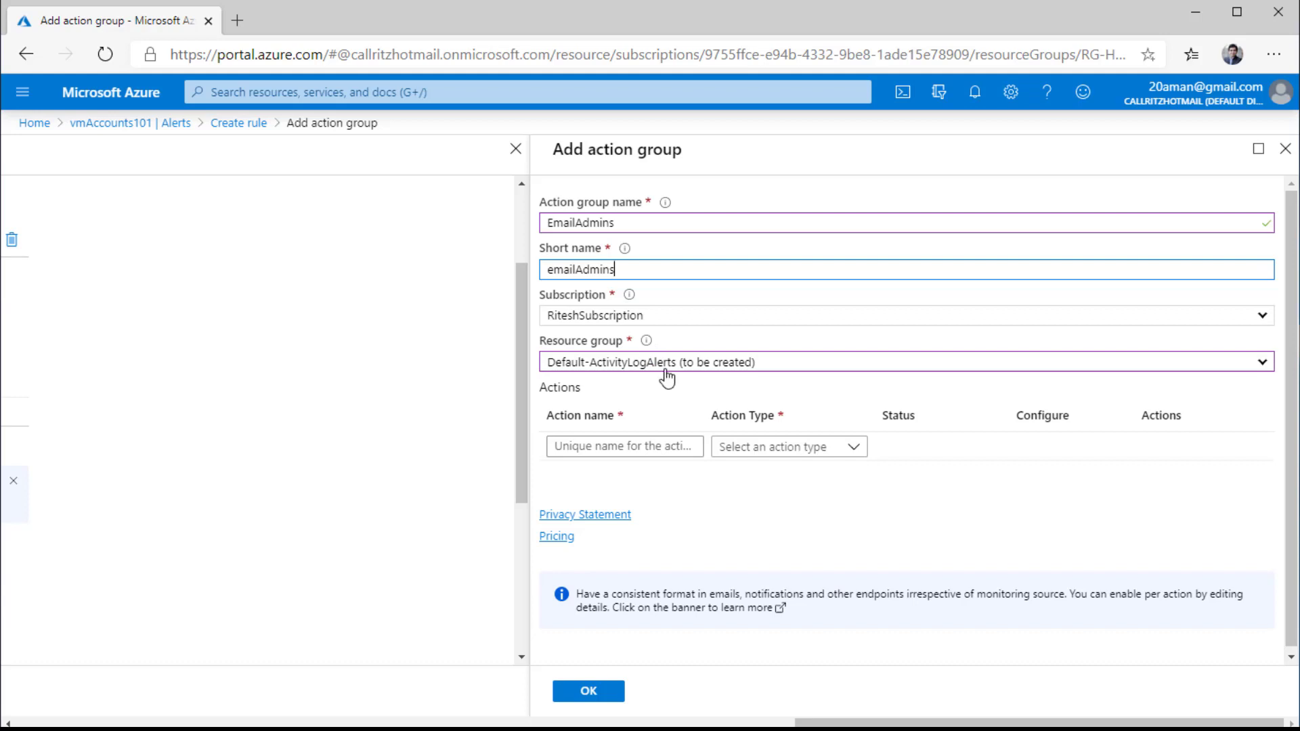
# - Name the first action in the action group emailAdmins
pyautogui.click(630, 446)
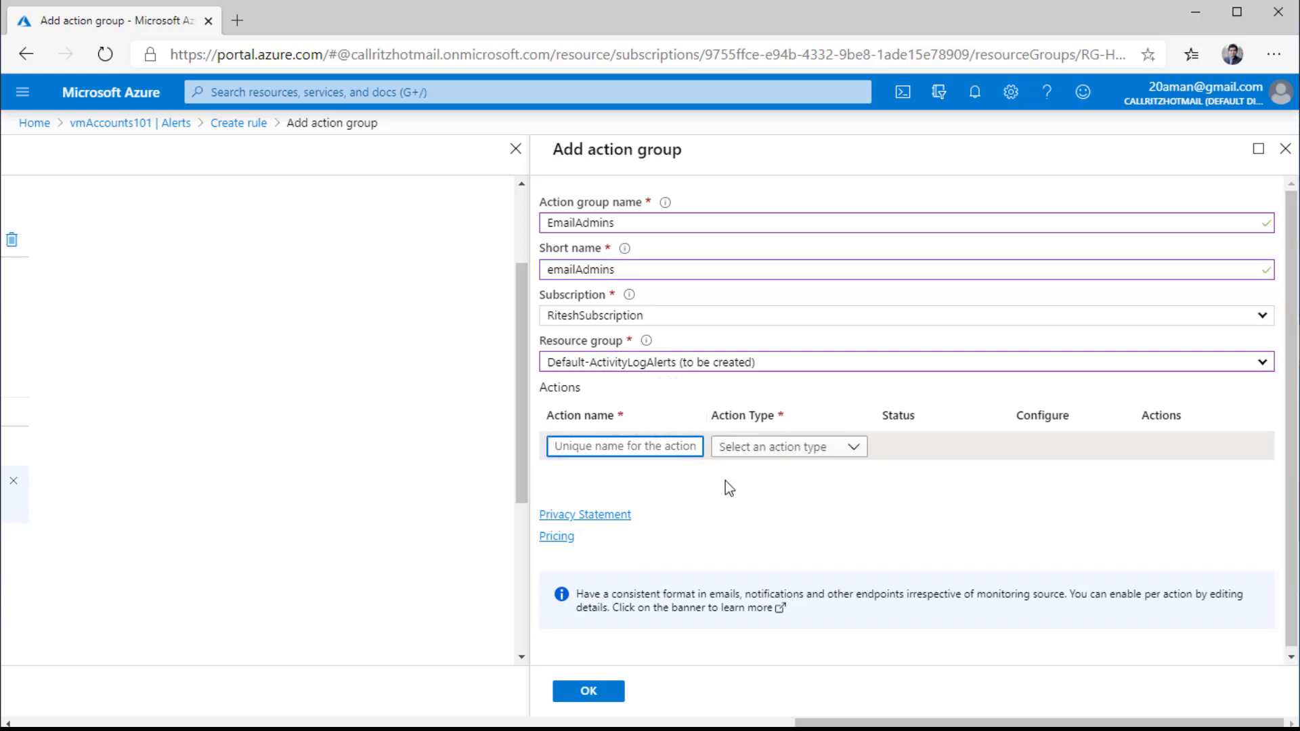
pyautogui.write('emailAdmins')
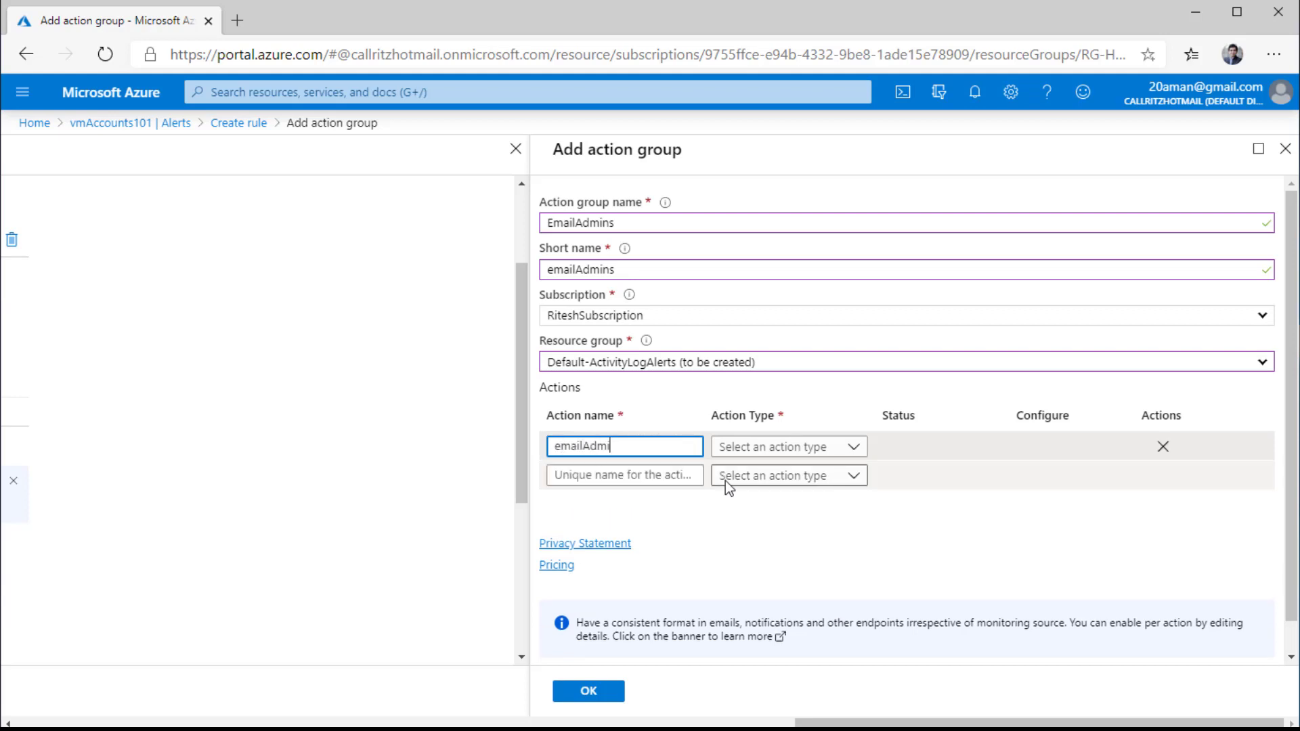
# - Try Automation Runbook as the emailAdmins action type and close its configuration without choosing a runbook
pyautogui.click(851, 449)
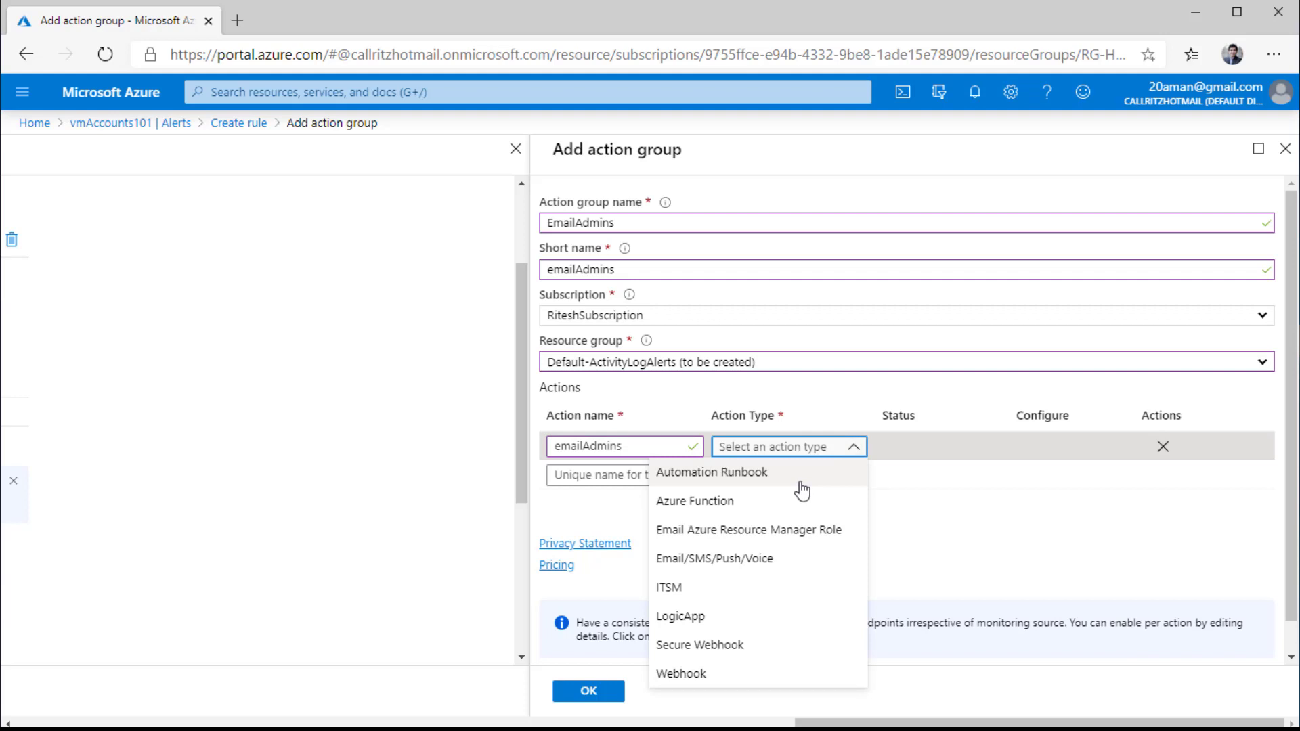
pyautogui.click(796, 483)
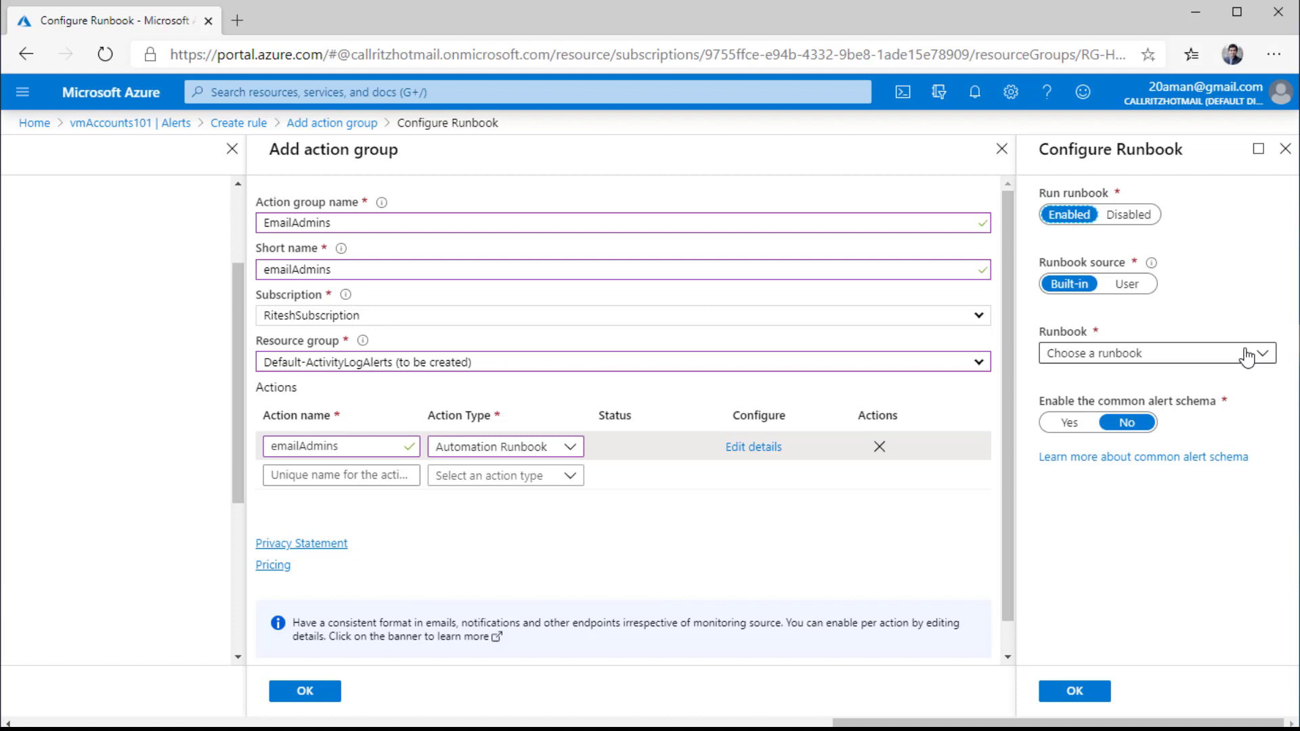
pyautogui.click(1285, 148)
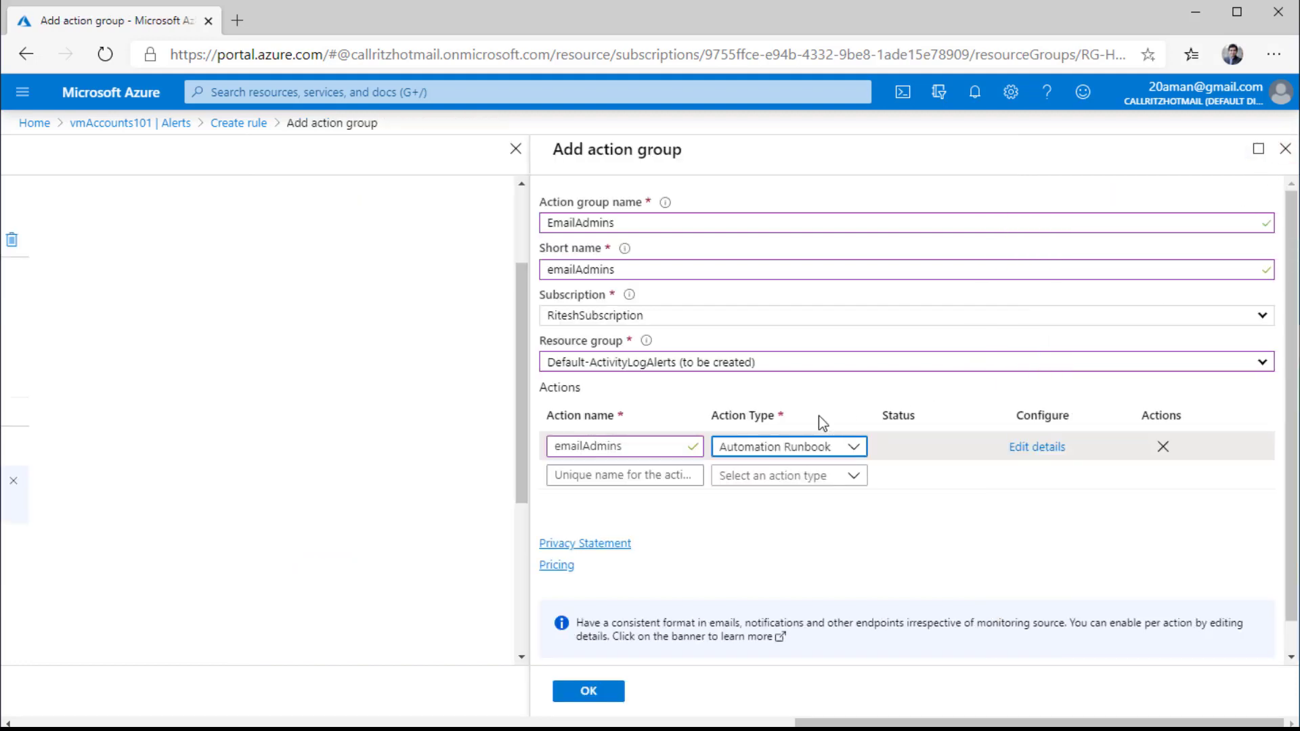
# - Set the emailAdmins action type to Email/SMS/Push/Voice and enable email notification with the administrator's email address
pyautogui.click(819, 453)
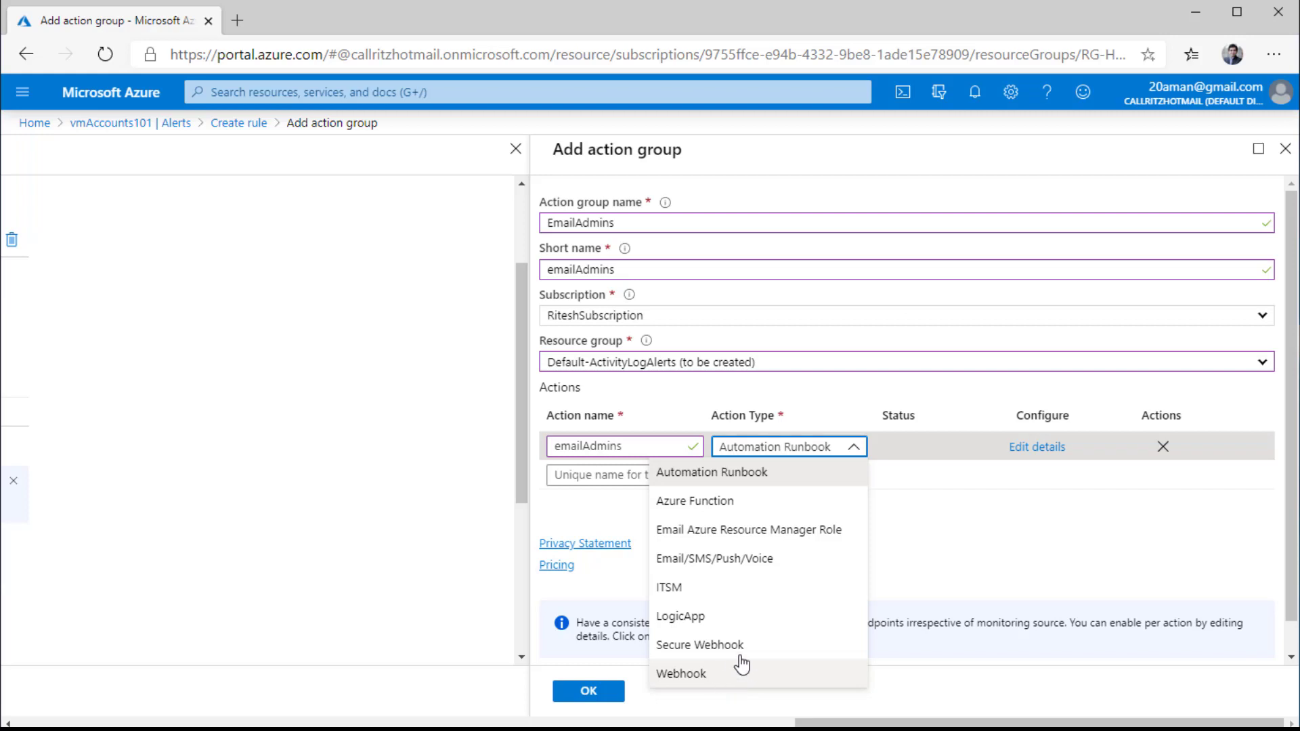
pyautogui.click(763, 560)
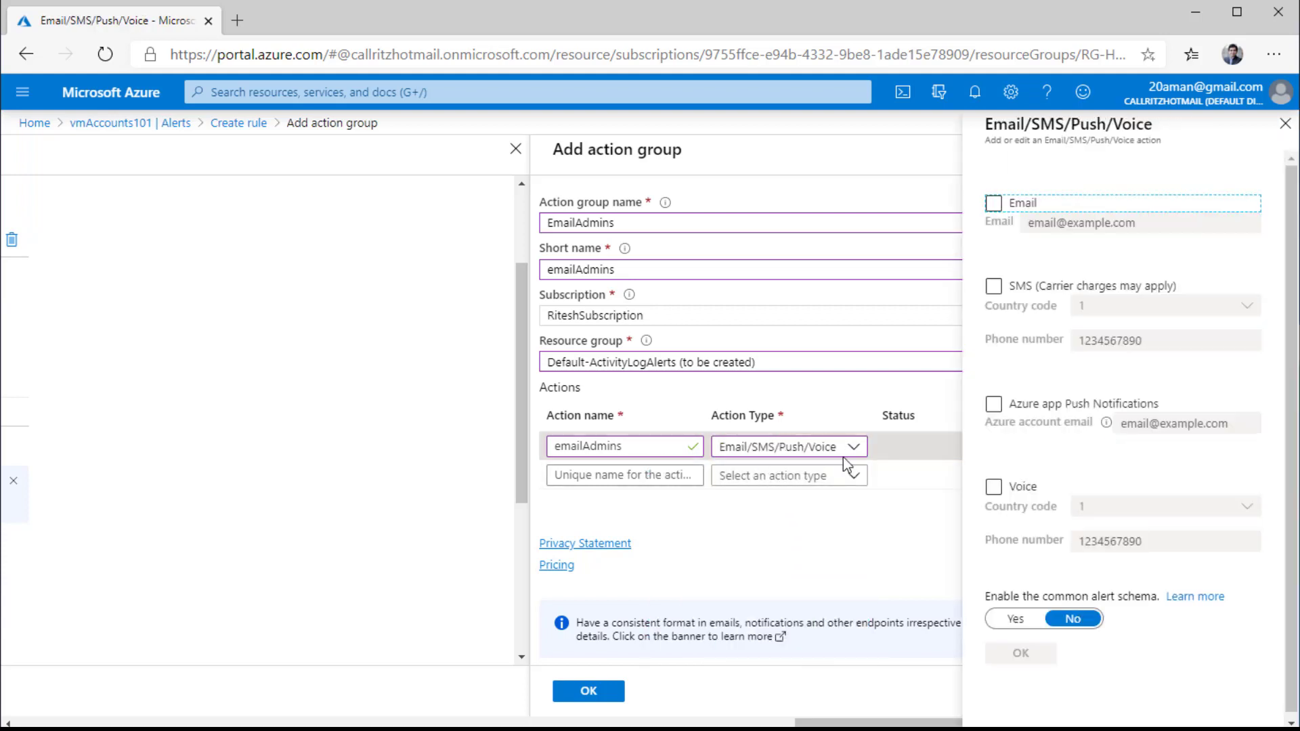
pyautogui.click(993, 203)
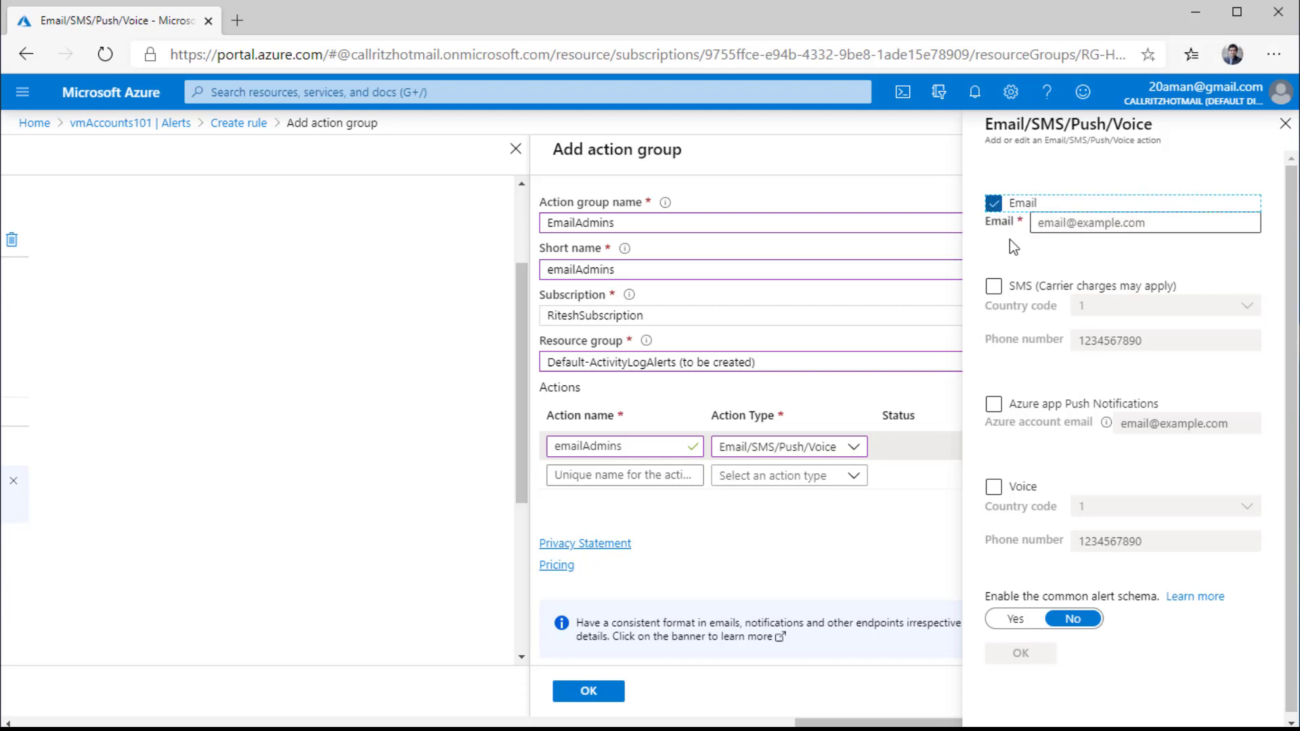
pyautogui.click(1089, 225)
pyautogui.click(1125, 253)
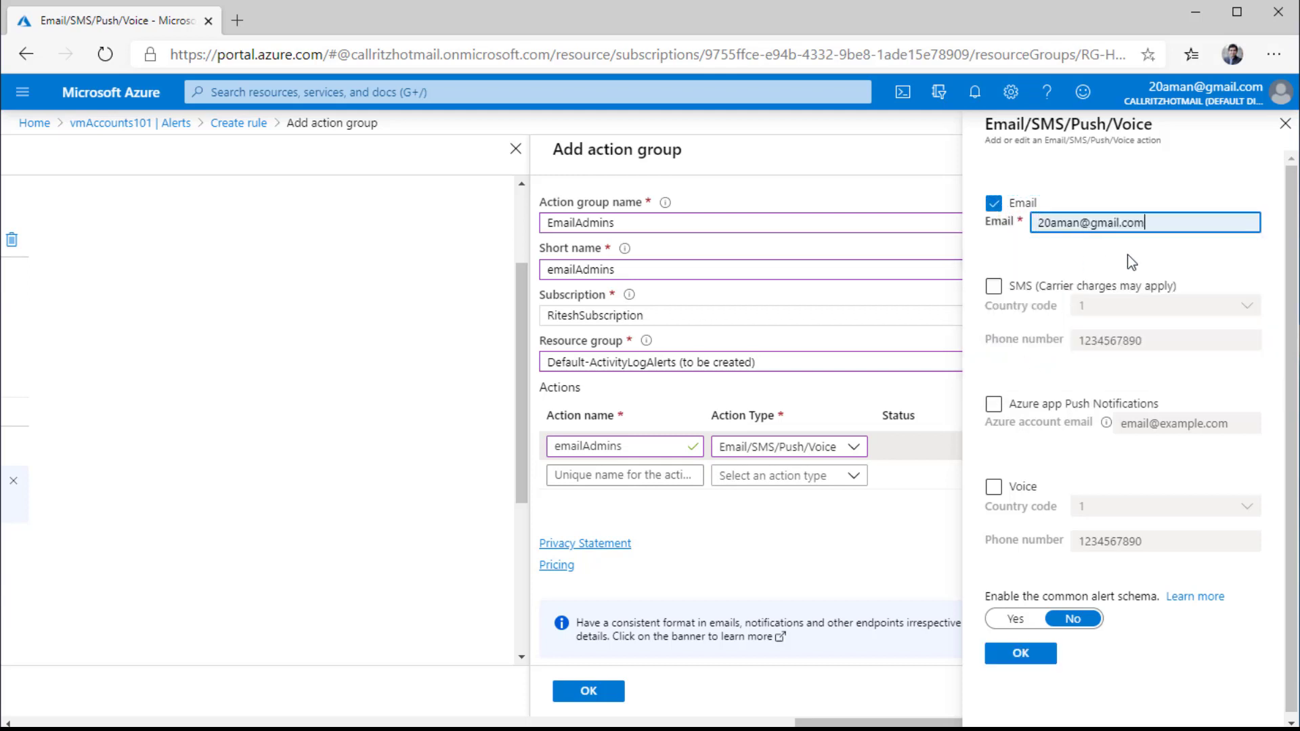
# - Try the SMS, Azure app push and voice notification options one after another, disabling each again
pyautogui.click(996, 287)
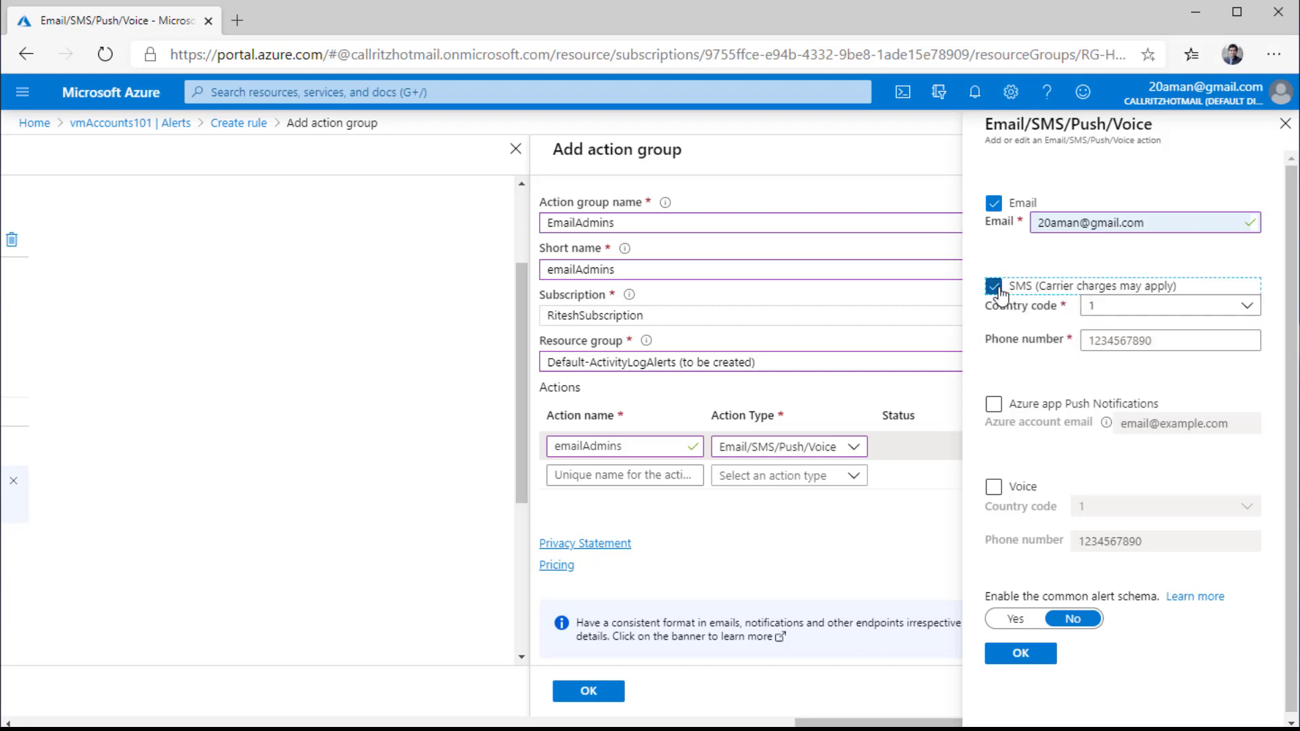
pyautogui.click(993, 287)
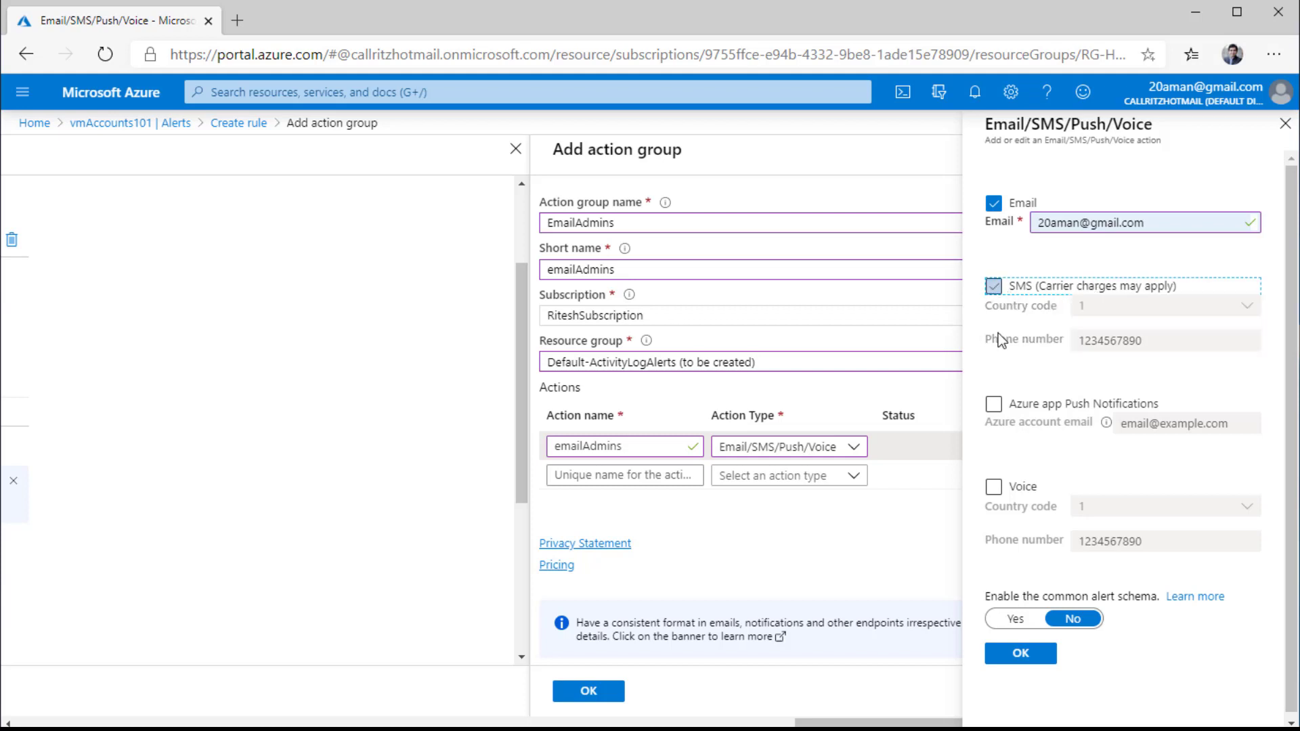
pyautogui.click(993, 404)
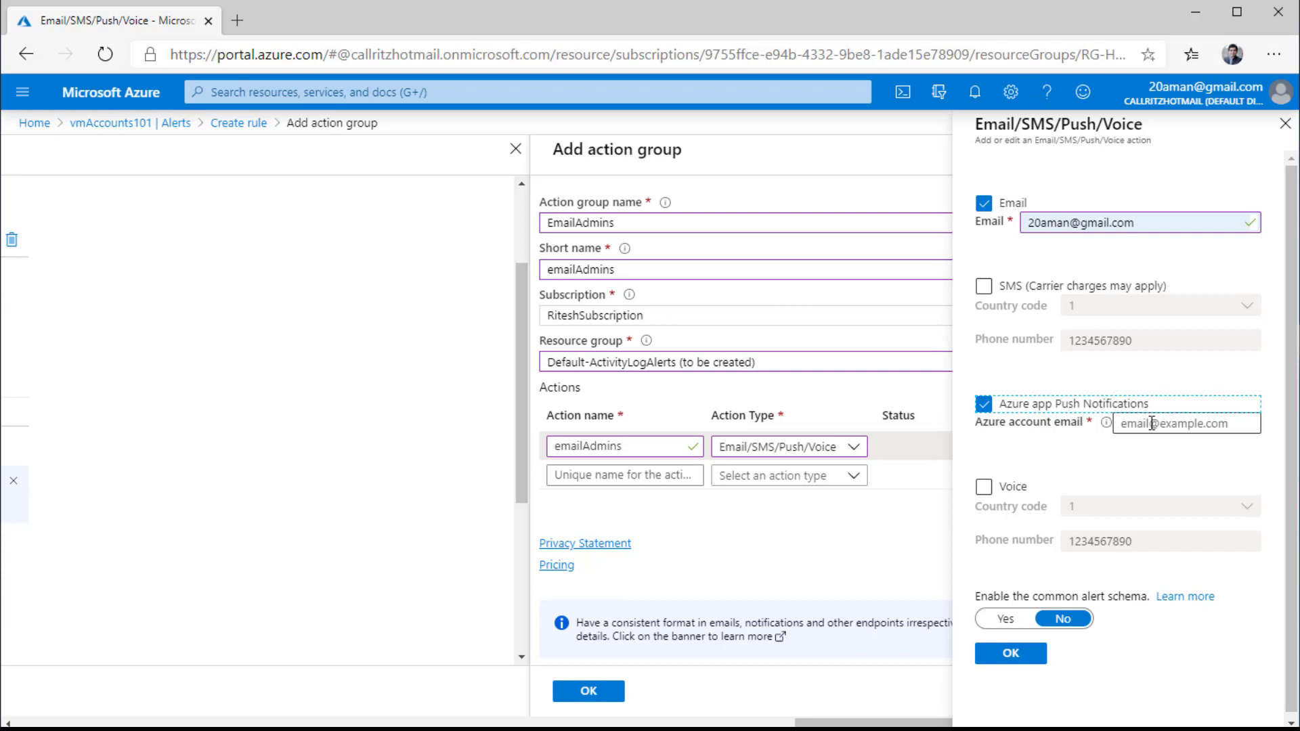
pyautogui.click(981, 406)
pyautogui.click(993, 488)
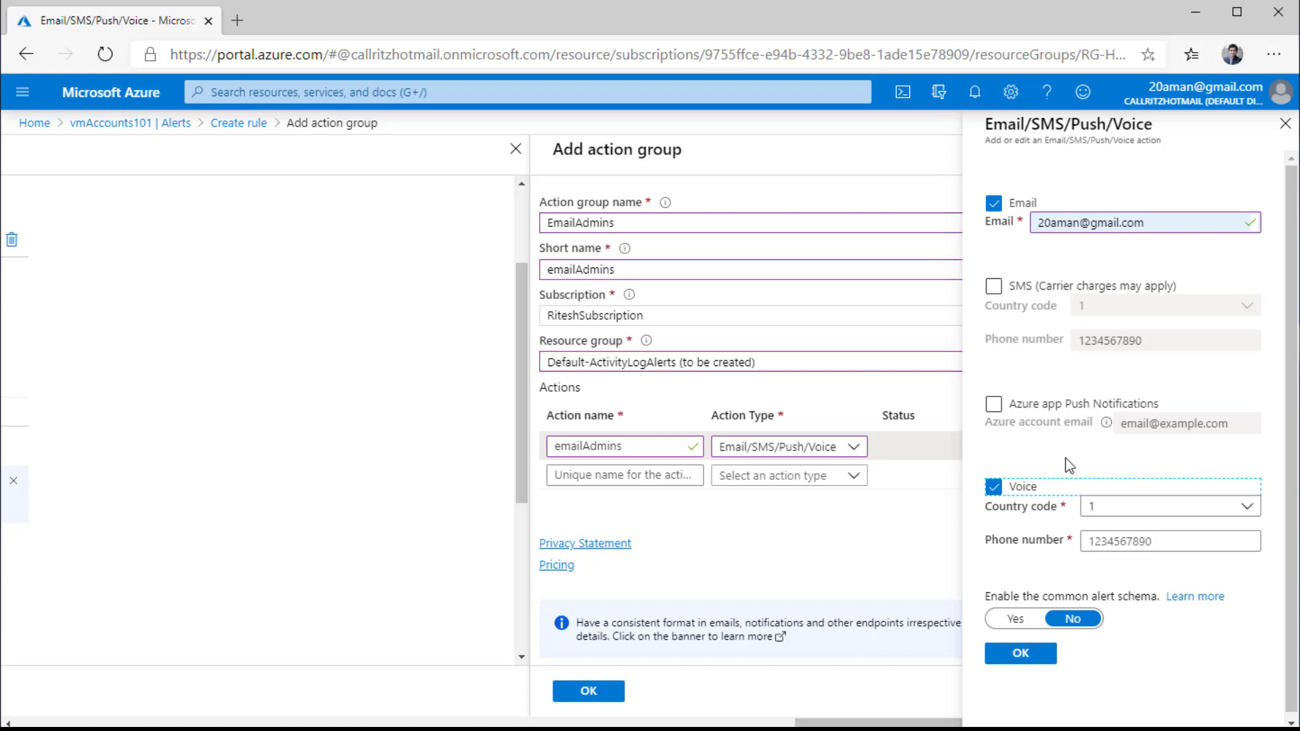
pyautogui.click(994, 487)
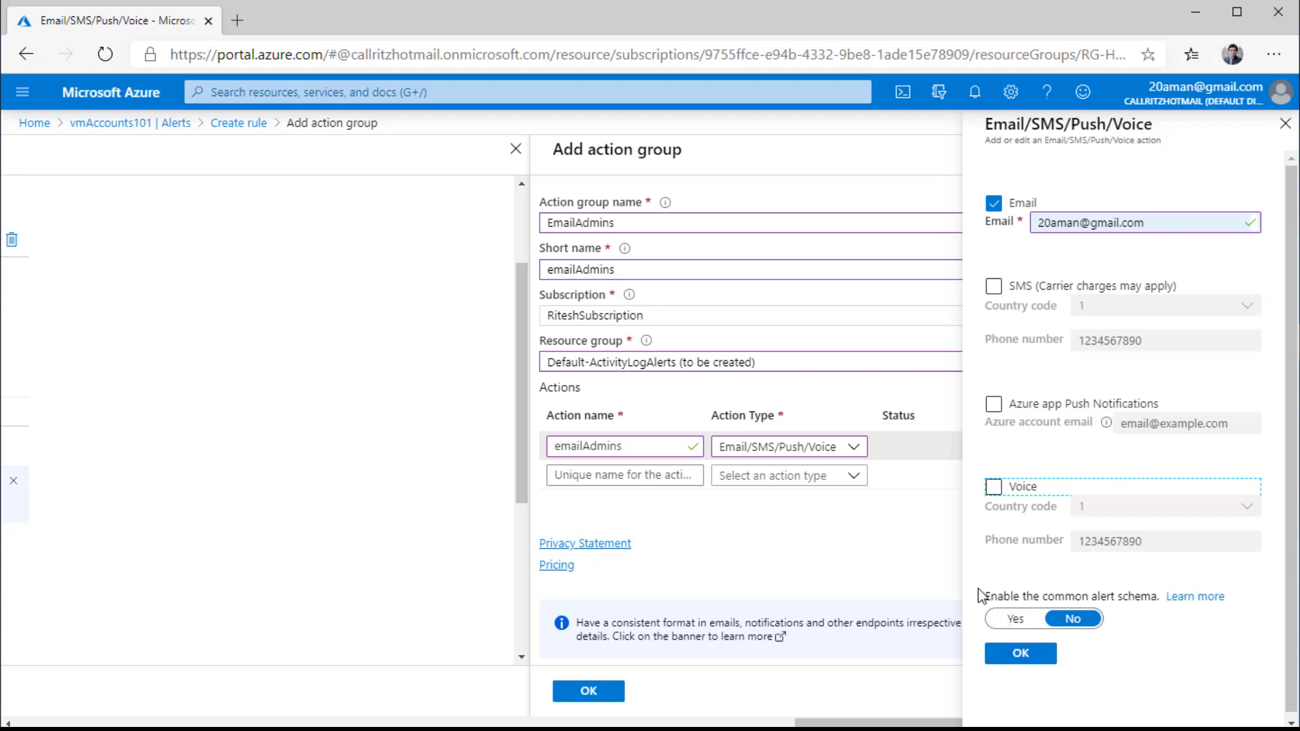
# - Try enabling the common alert schema for the notification and set it back to No
pyautogui.moveTo(988, 601); pyautogui.dragTo(1165, 594)
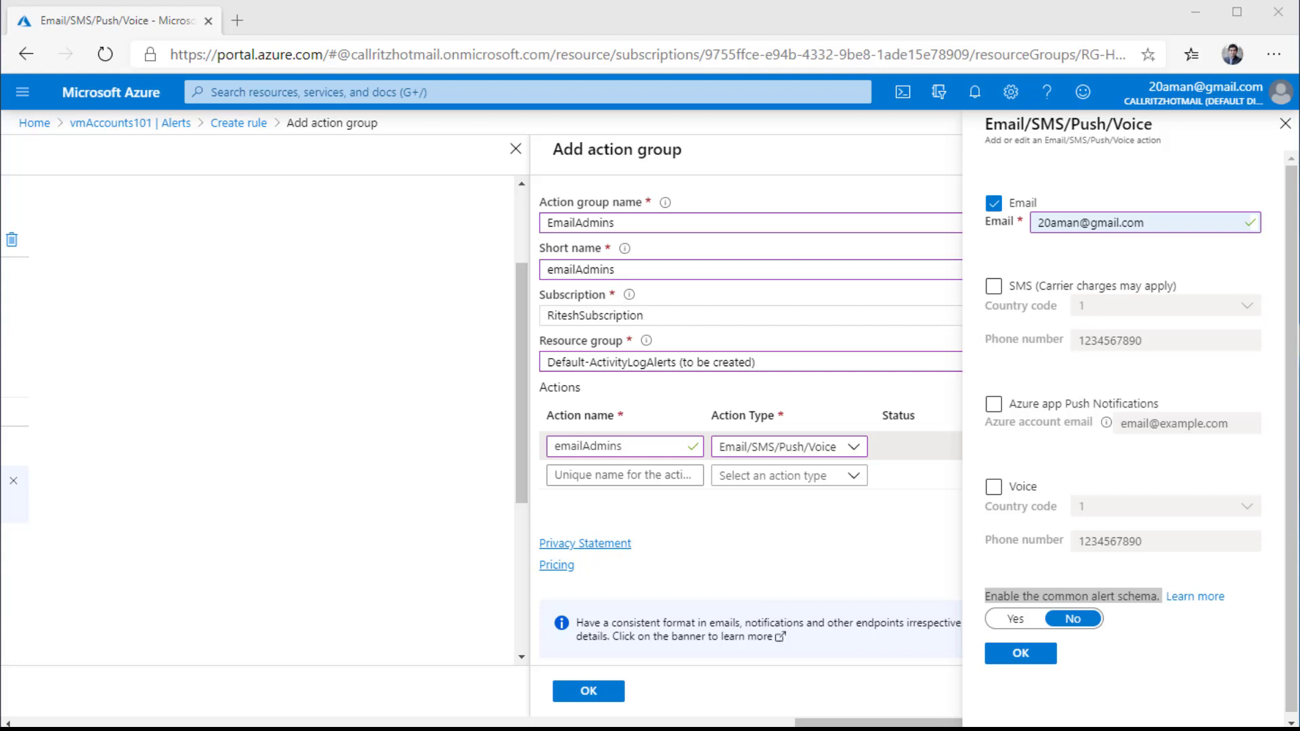
pyautogui.click(999, 619)
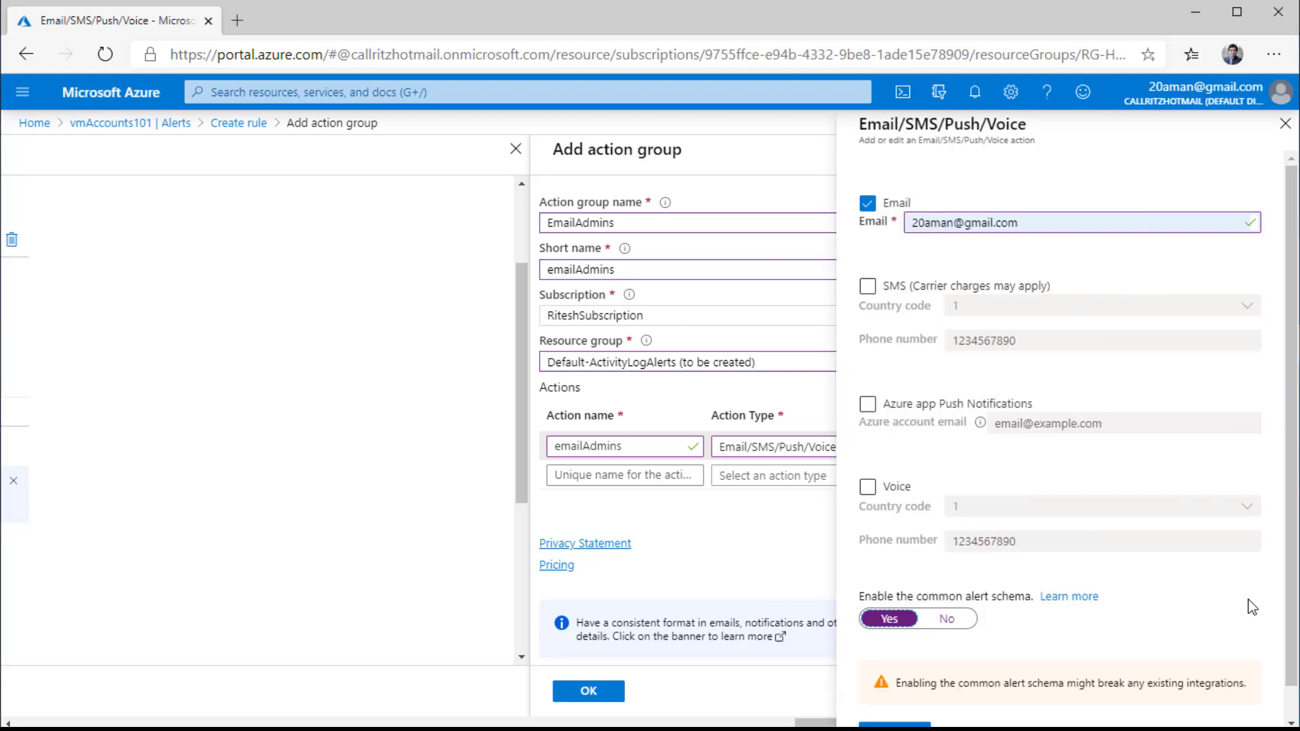
pyautogui.scroll(-1, 1209, 569)
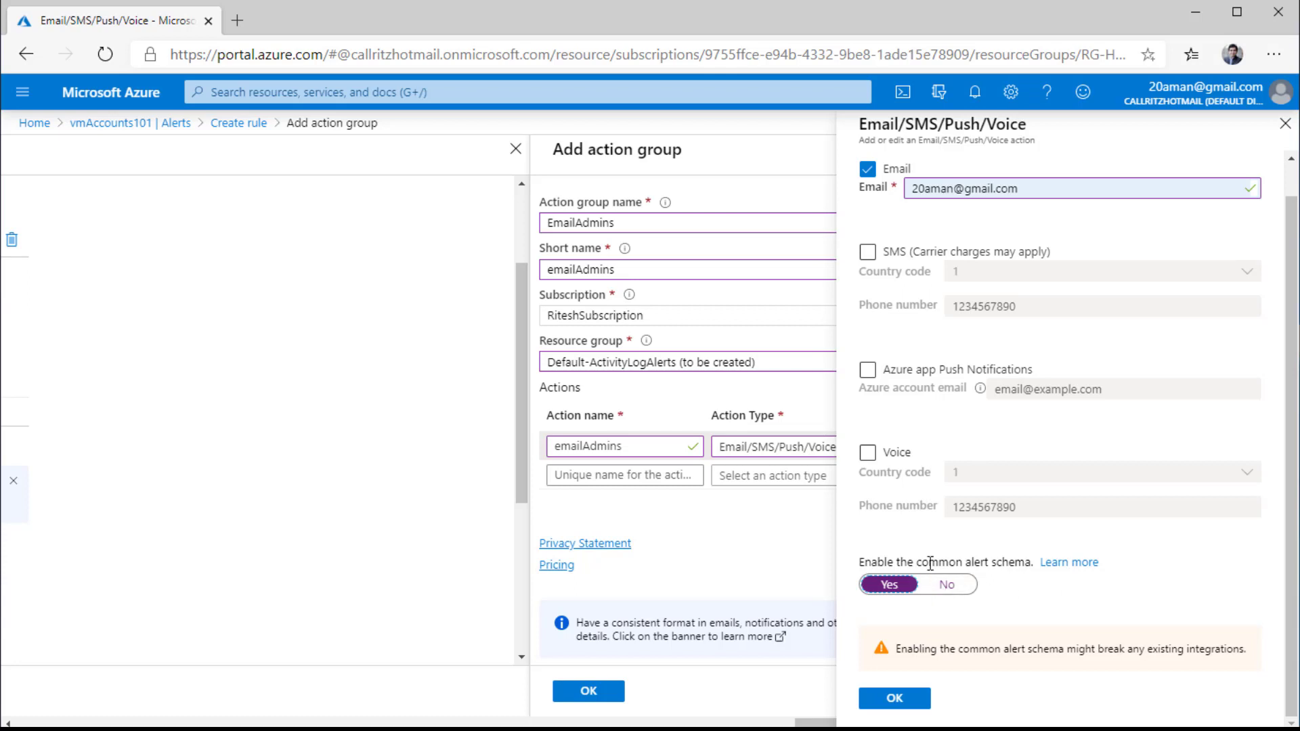
pyautogui.click(947, 585)
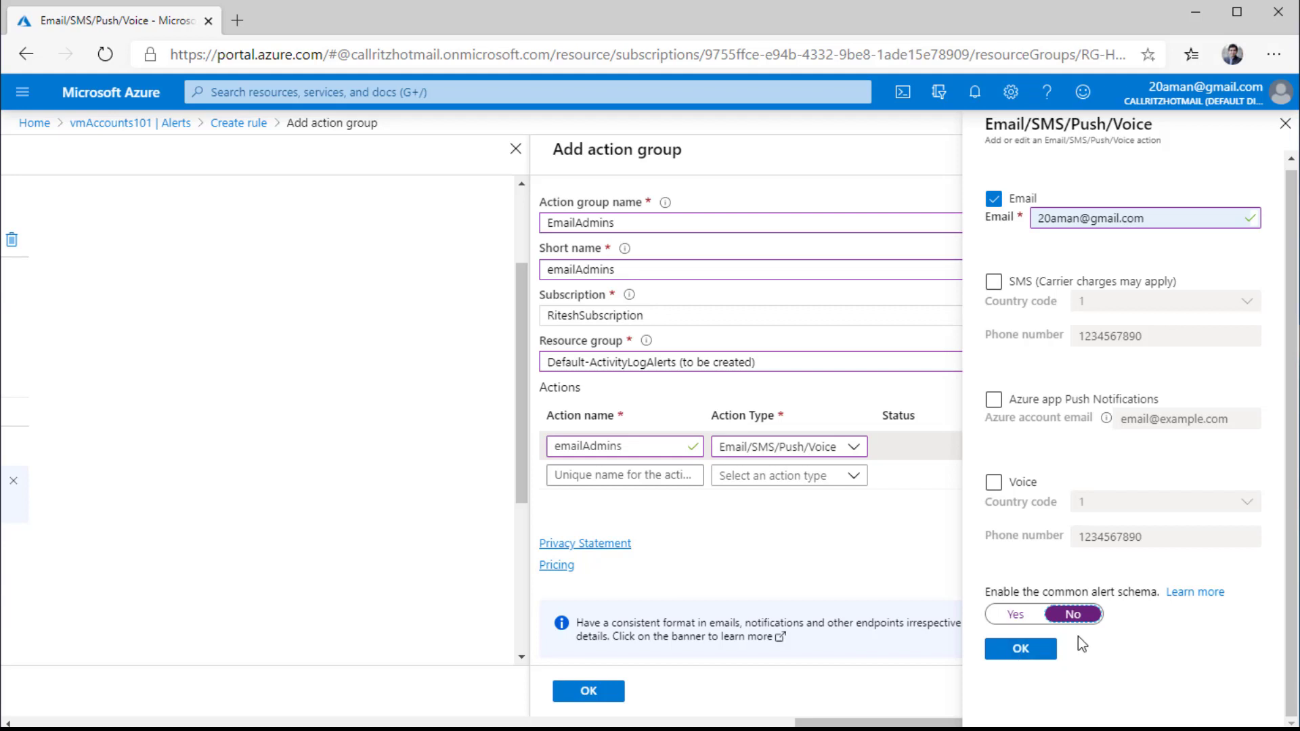
# - Save the email notification details and create the EmailAdmins action group
pyautogui.click(1016, 651)
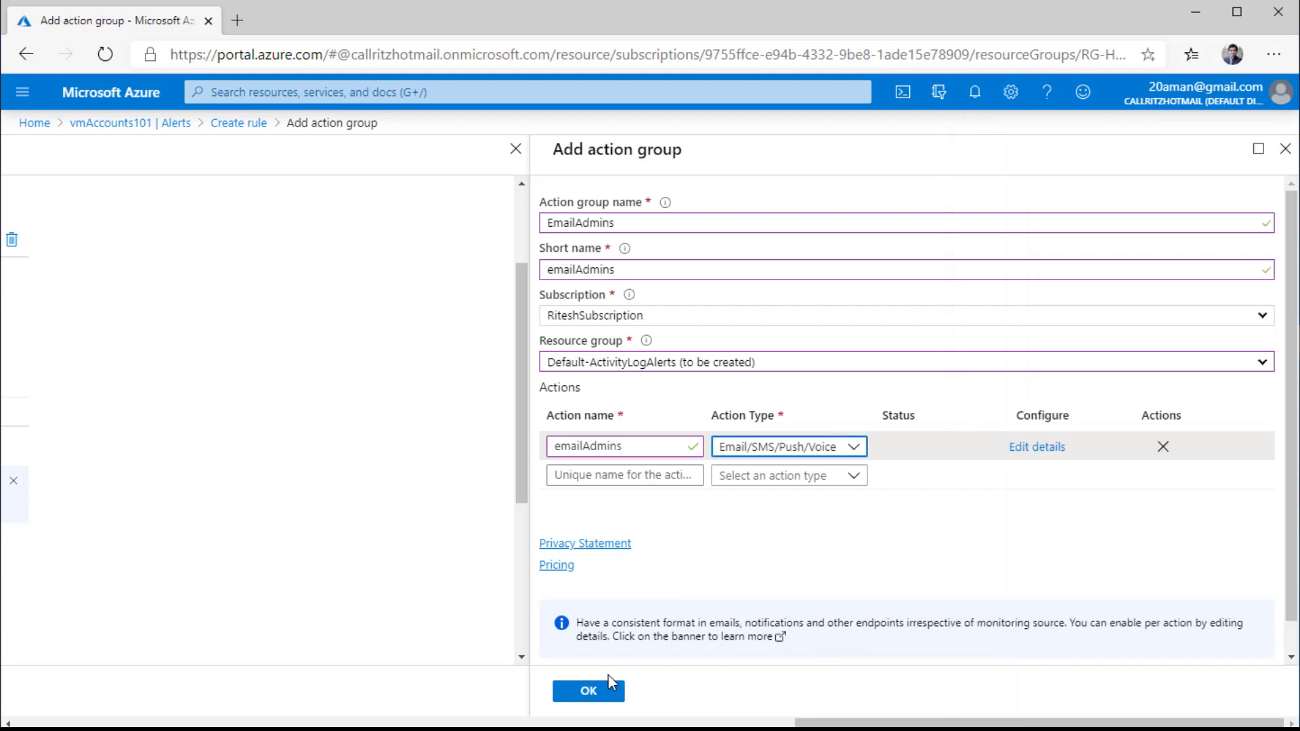
pyautogui.click(589, 691)
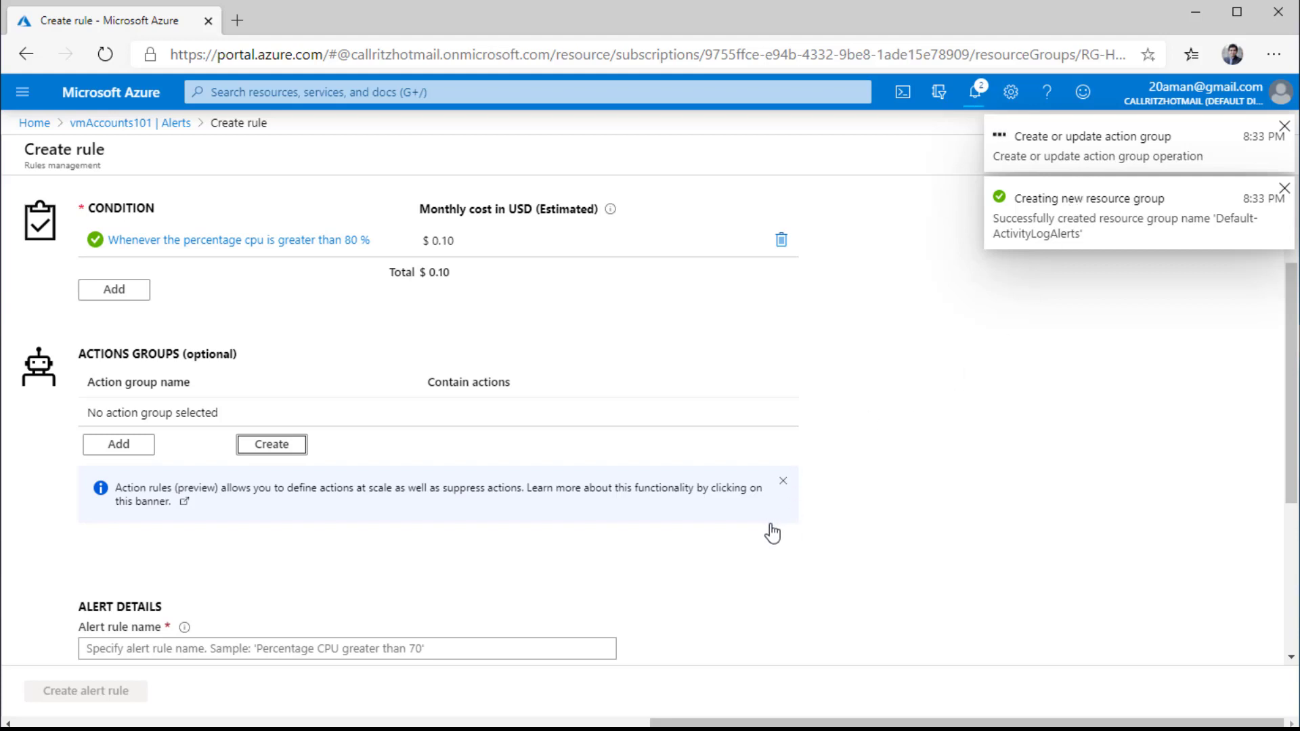
# - Name the alert rule EmailAdminsWhenCPUMoreThan80Percentage, leaving the description empty
pyautogui.scroll(-4, 779, 535)
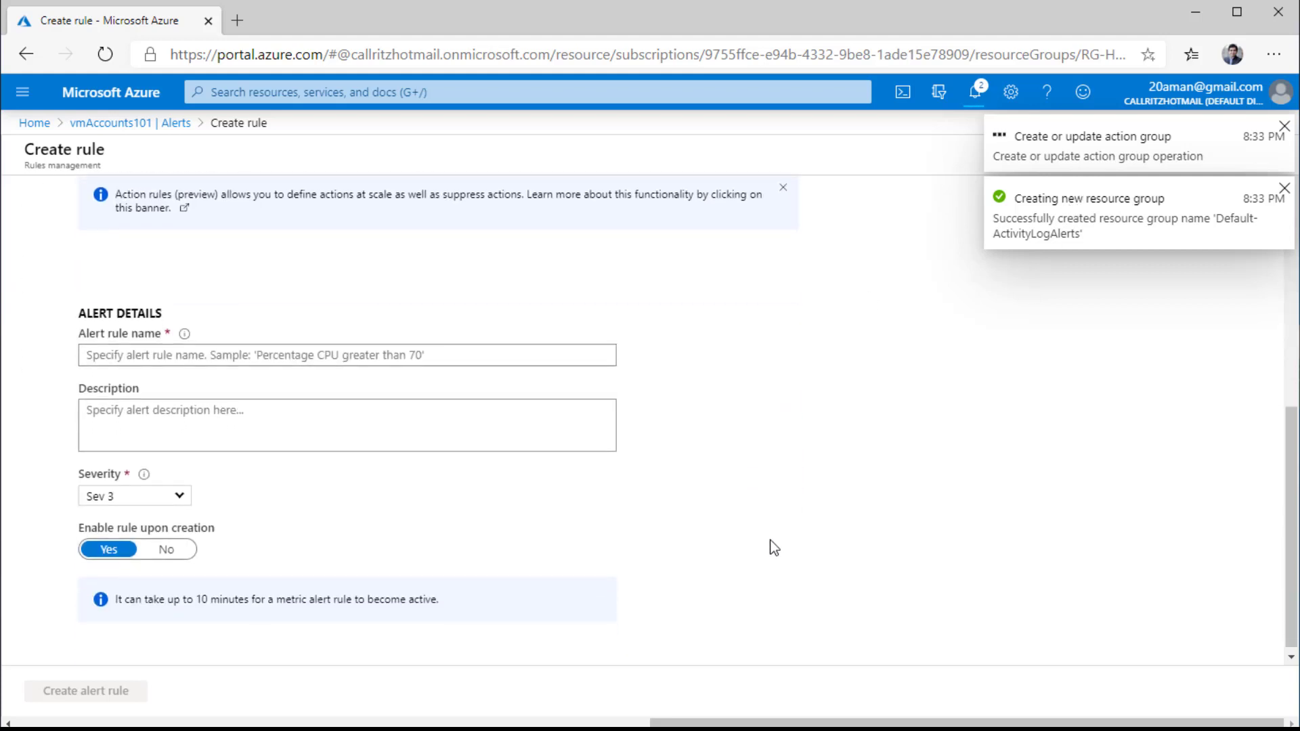
pyautogui.click(190, 355)
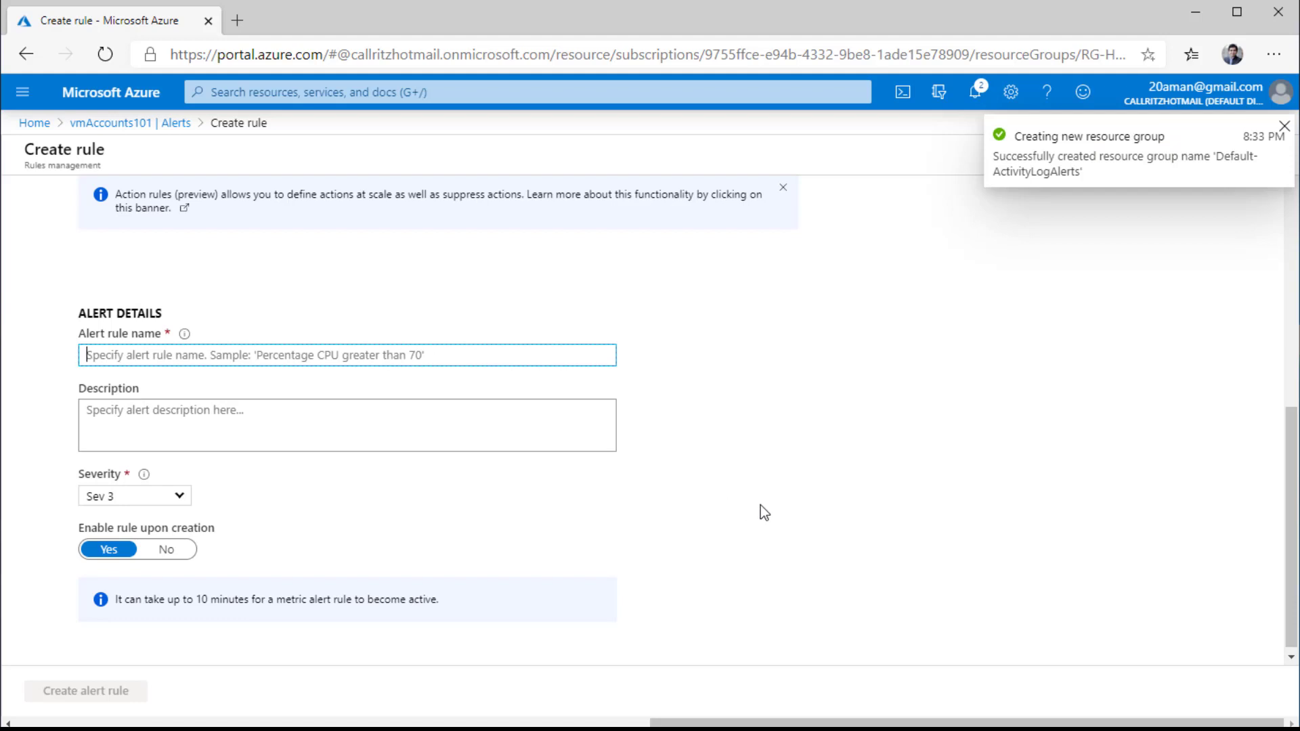
pyautogui.write('E')
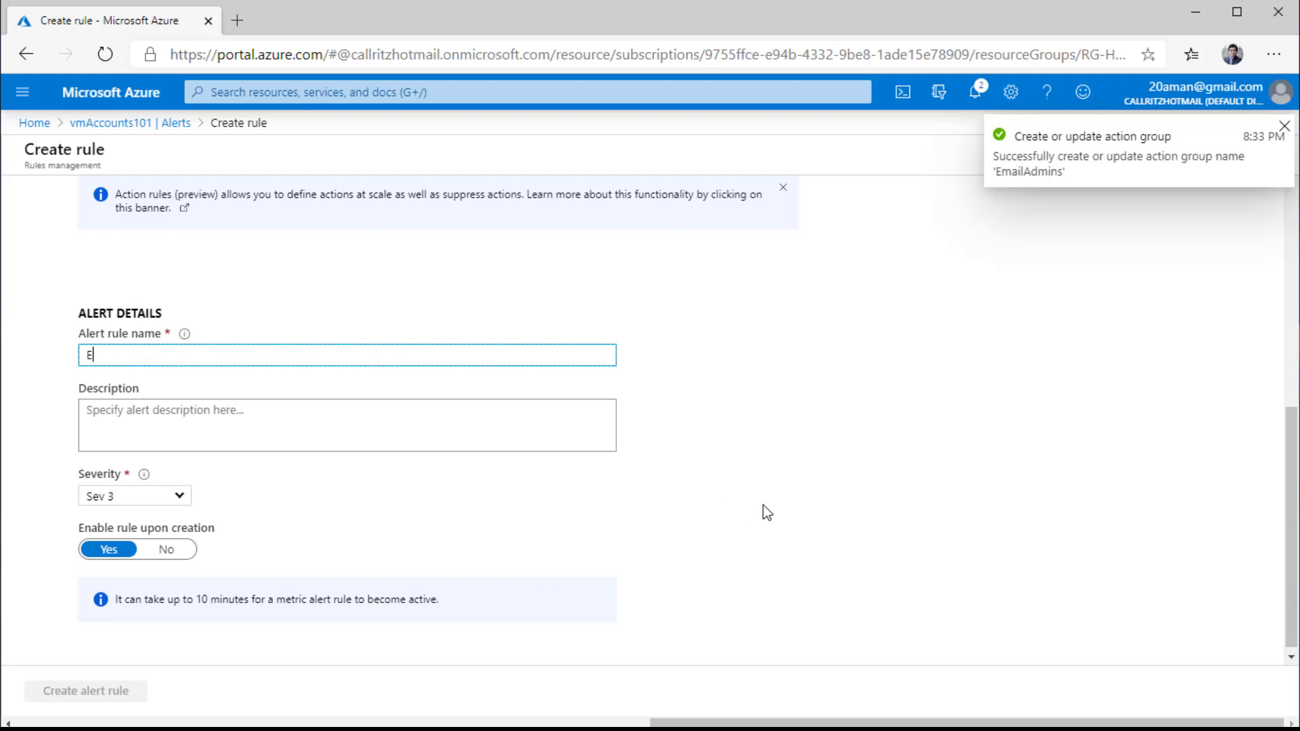
pyautogui.write('mailAdminsWhenC')
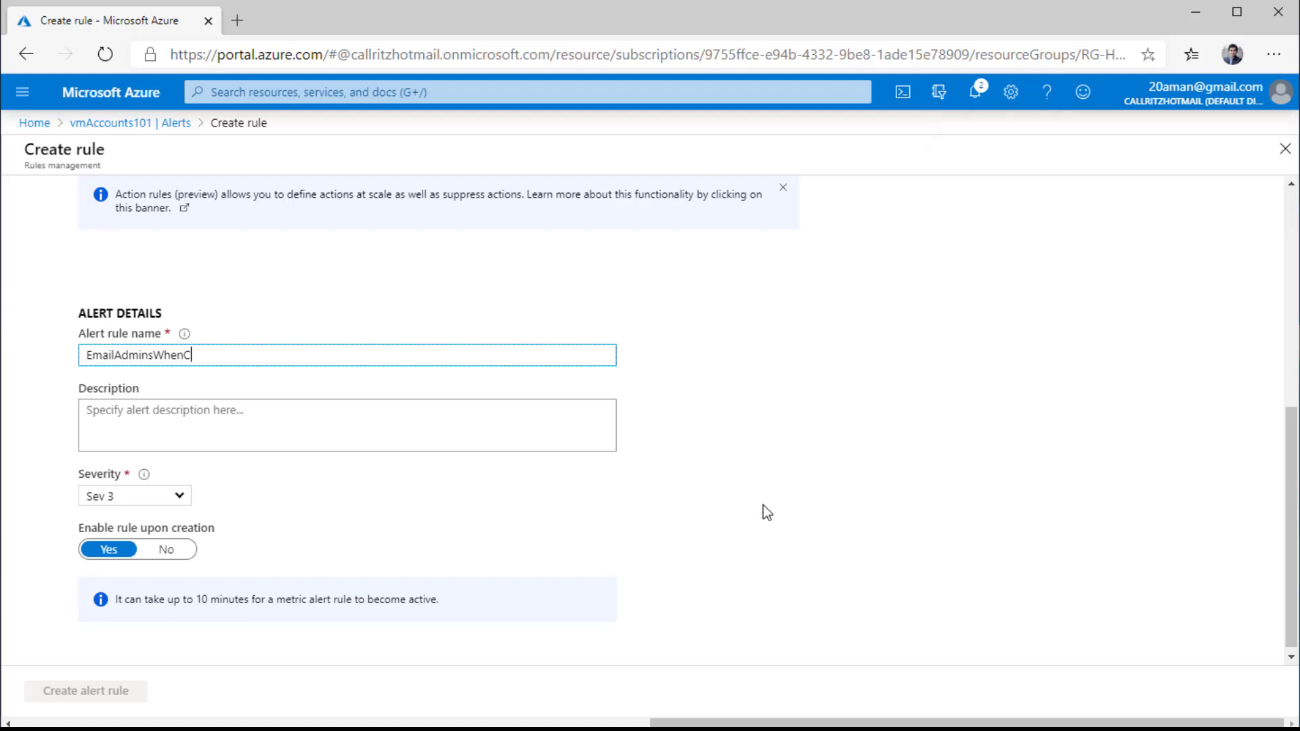
pyautogui.write('PUMoreThan80Percentage')
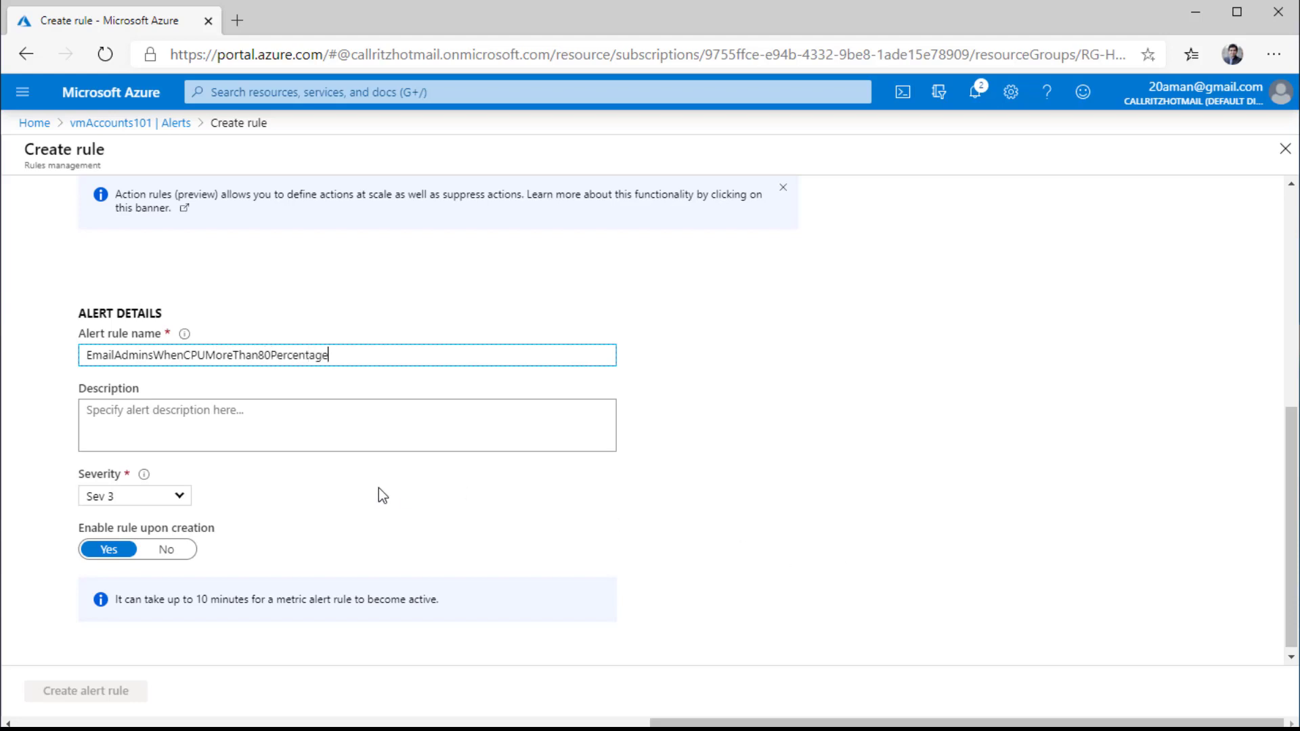
pyautogui.click(341, 427)
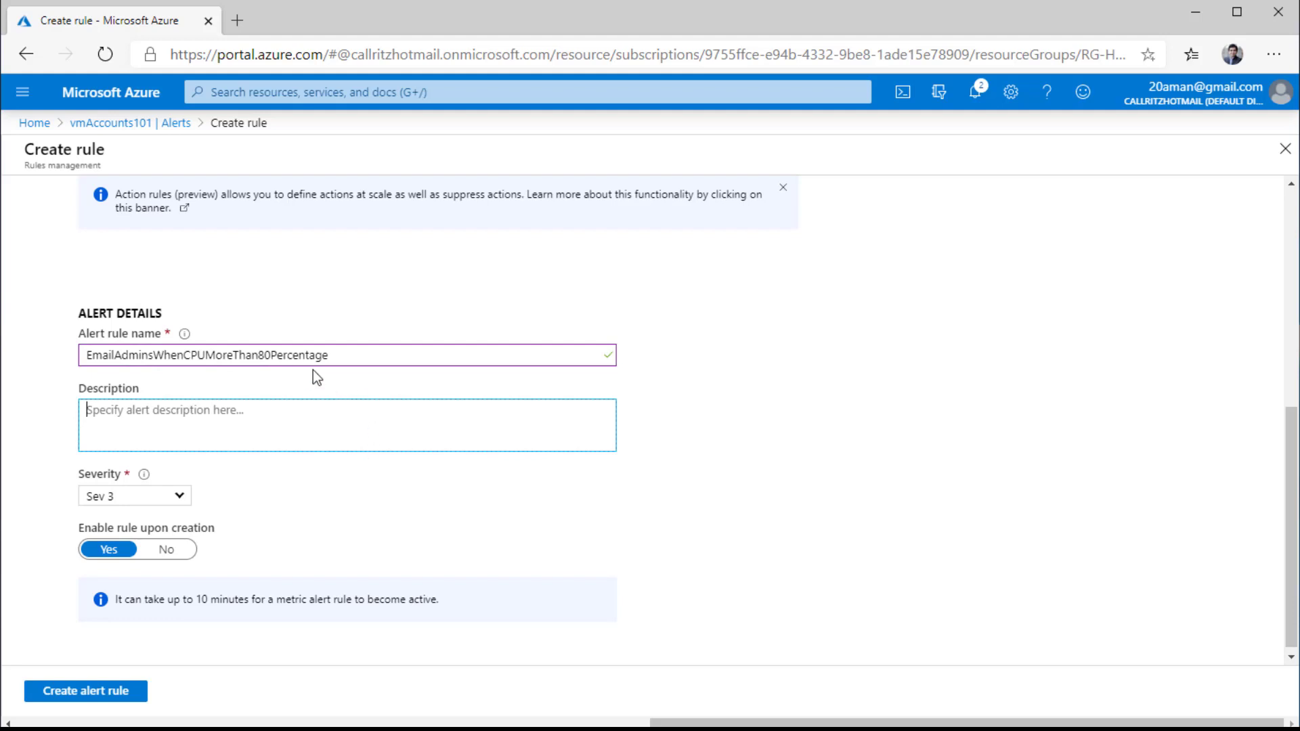
pyautogui.doubleClick(246, 351)
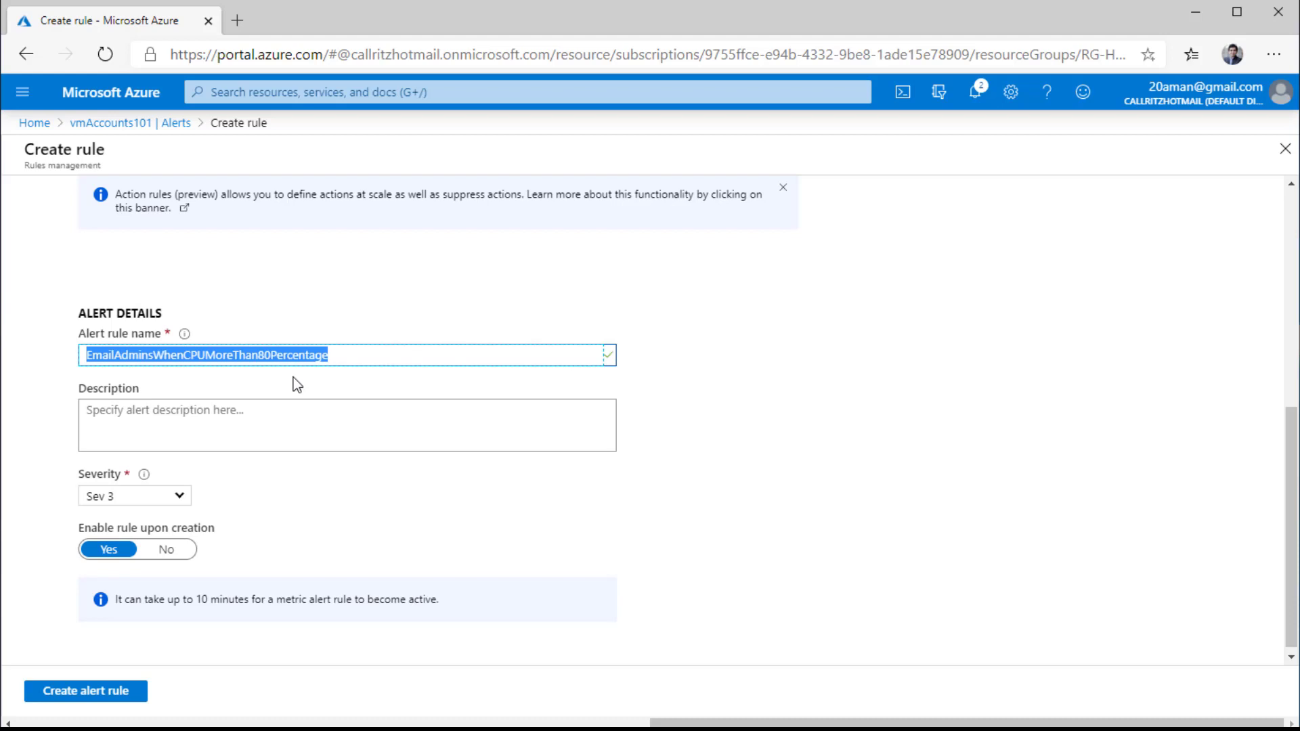
# - Review the severity levels, keep Sev 3, and create the alert rule enabled upon creation
pyautogui.click(178, 498)
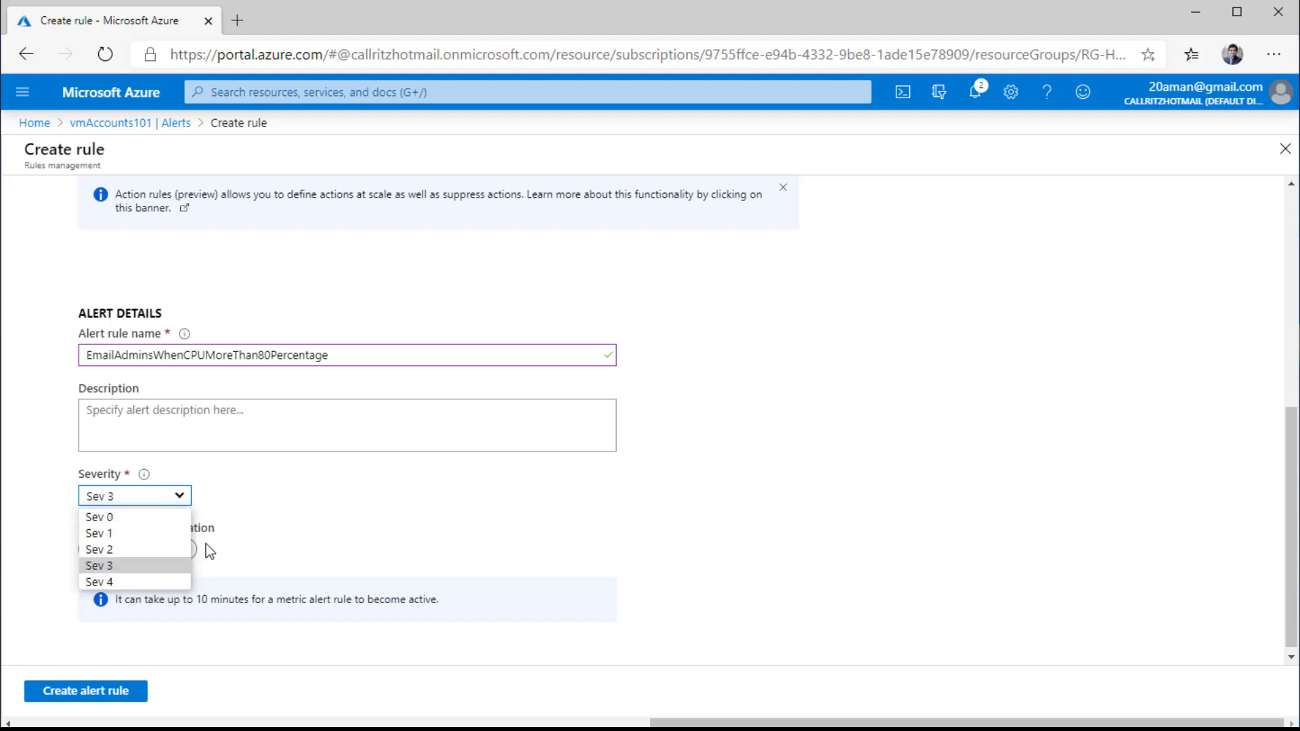
pyautogui.click(296, 500)
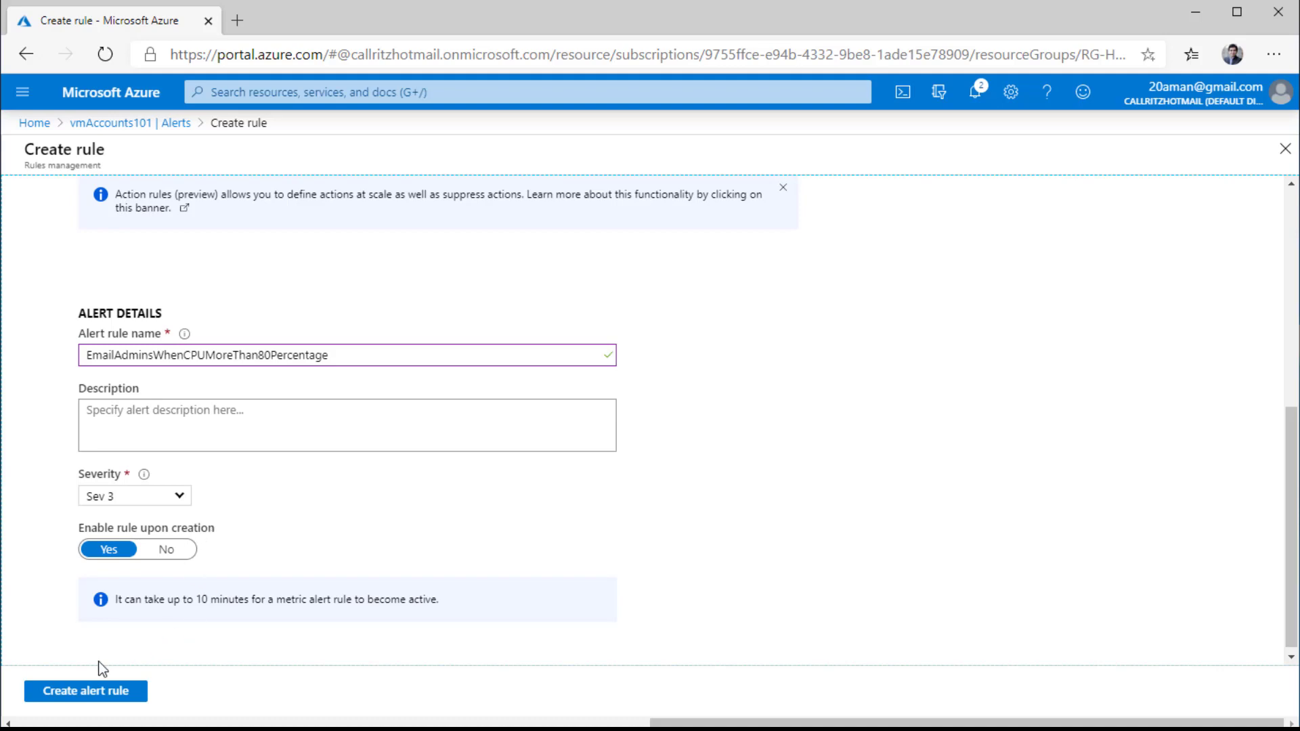
pyautogui.click(56, 691)
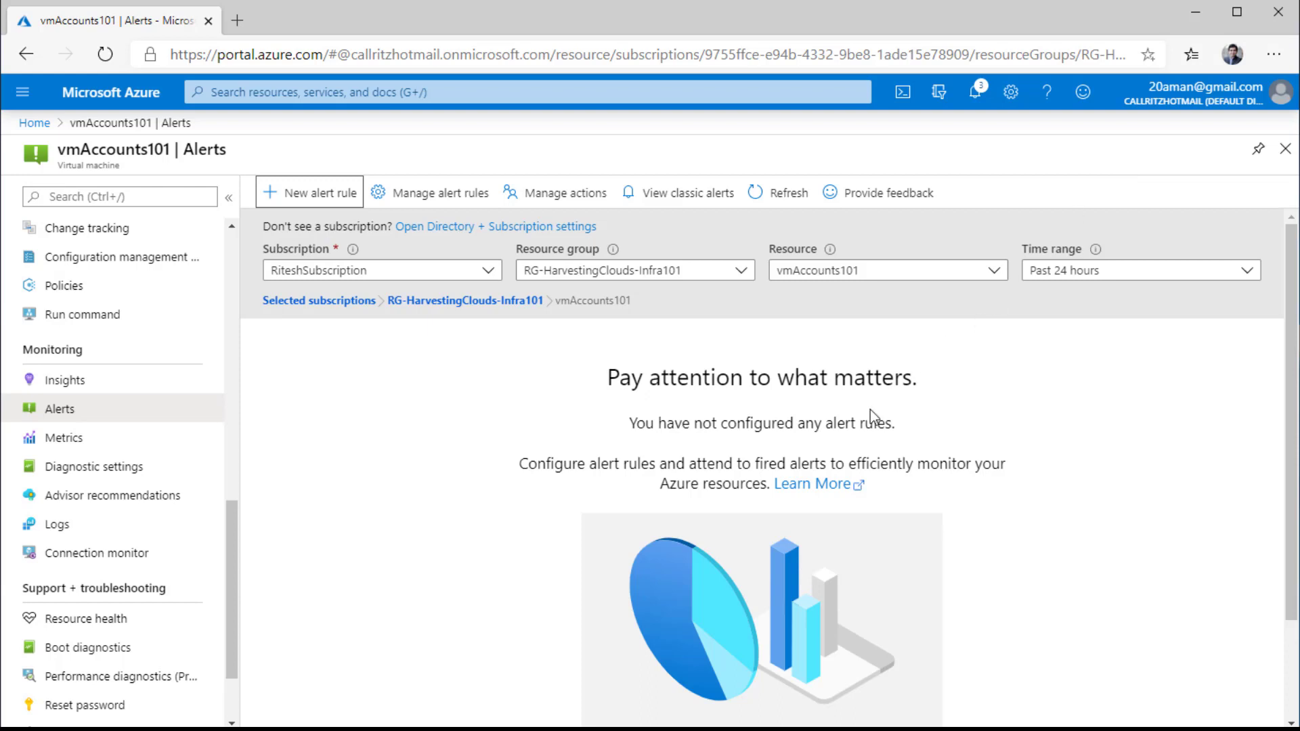
# - Refresh the vmAccounts101 alerts and open the EmailAdminsWhenCPUMoreThan80Percentage rule from the managed alert rules
pyautogui.click(779, 193)
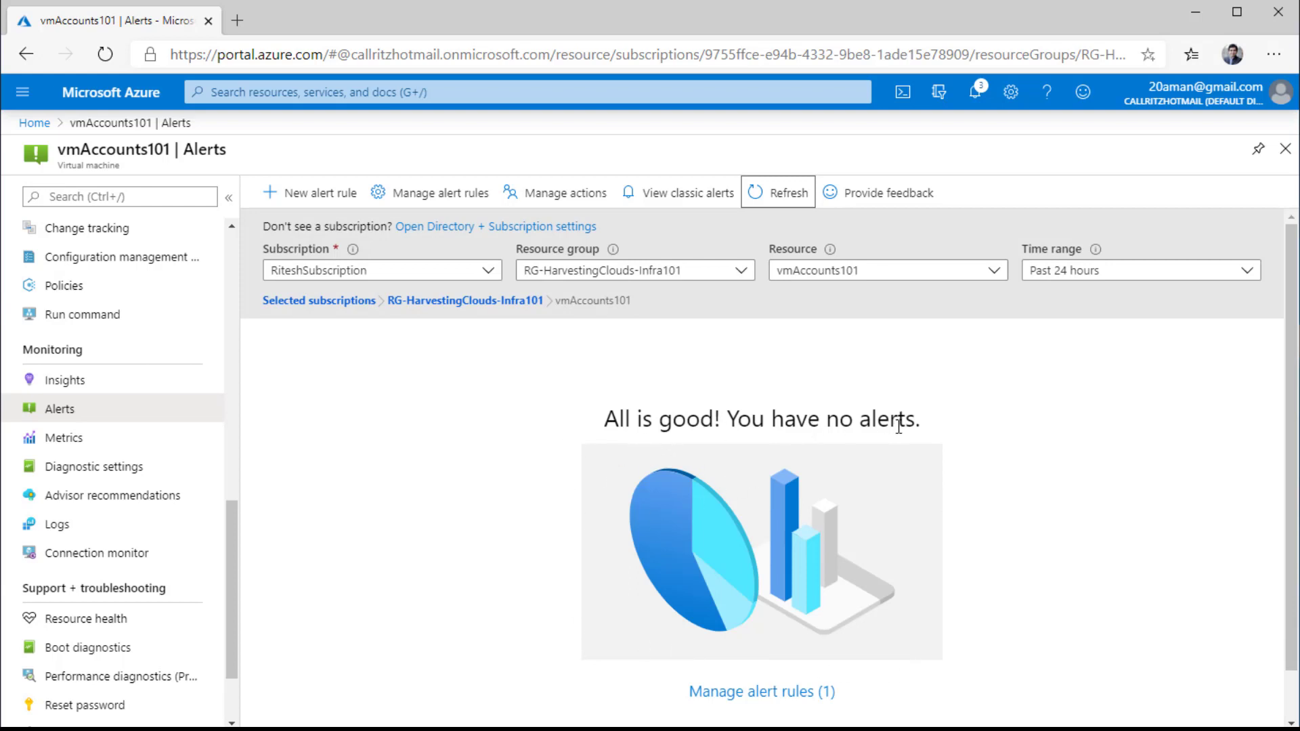
pyautogui.click(733, 692)
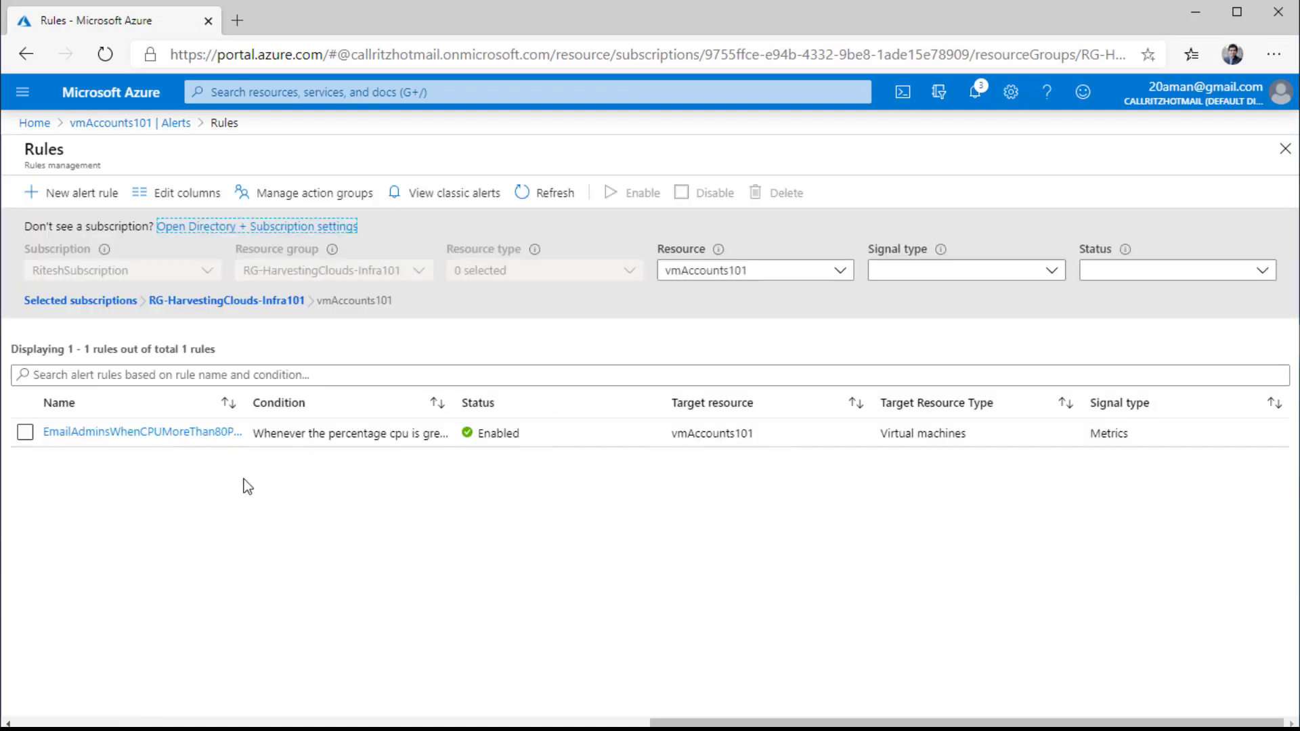
pyautogui.click(210, 432)
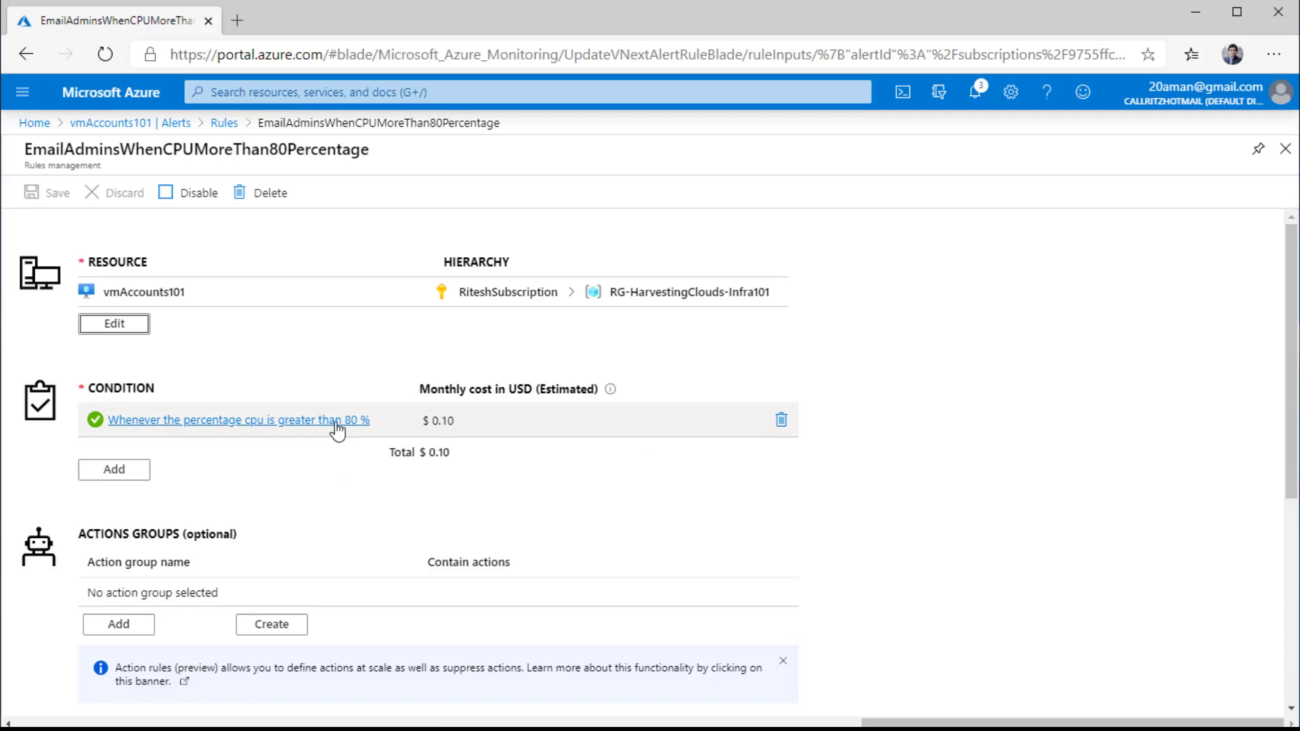
# - Examine the signal logic of the rule's CPU condition, close it without editing, and return to the vmAccounts101 alerts overview
pyautogui.click(319, 424)
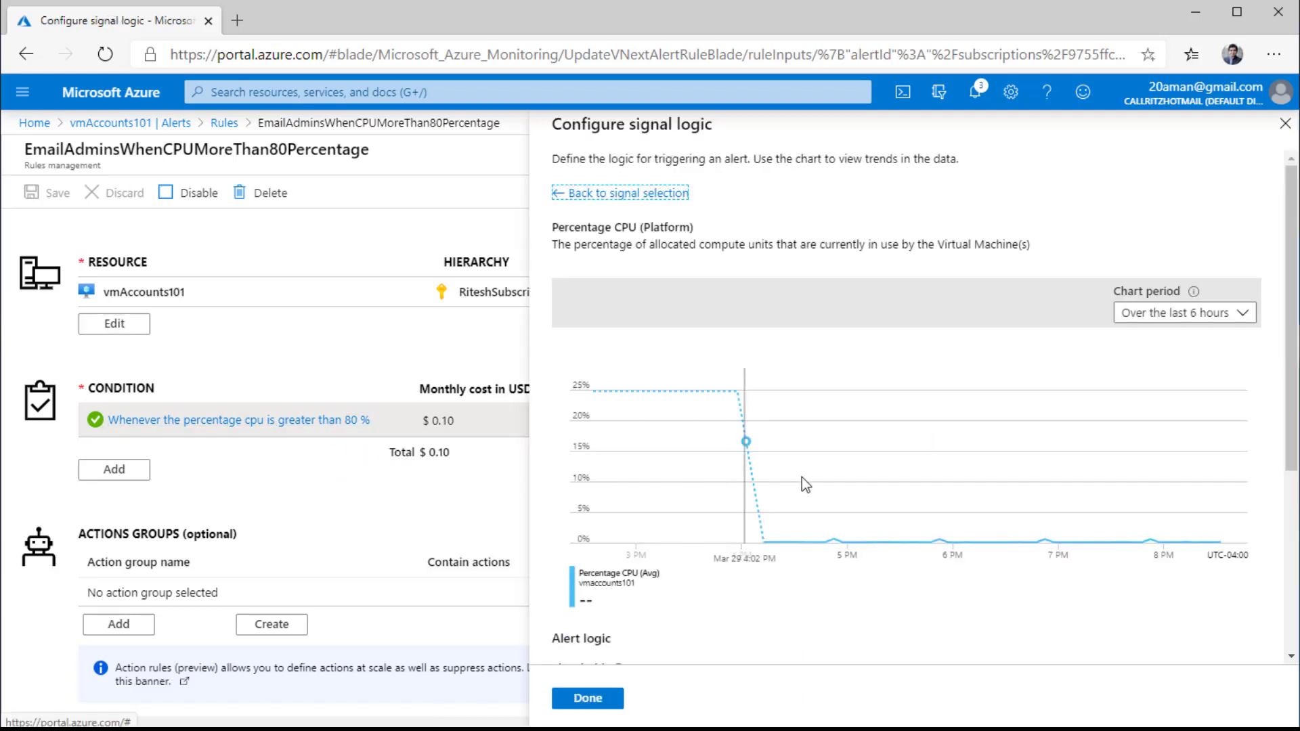
pyautogui.scroll(-4, 1111, 474)
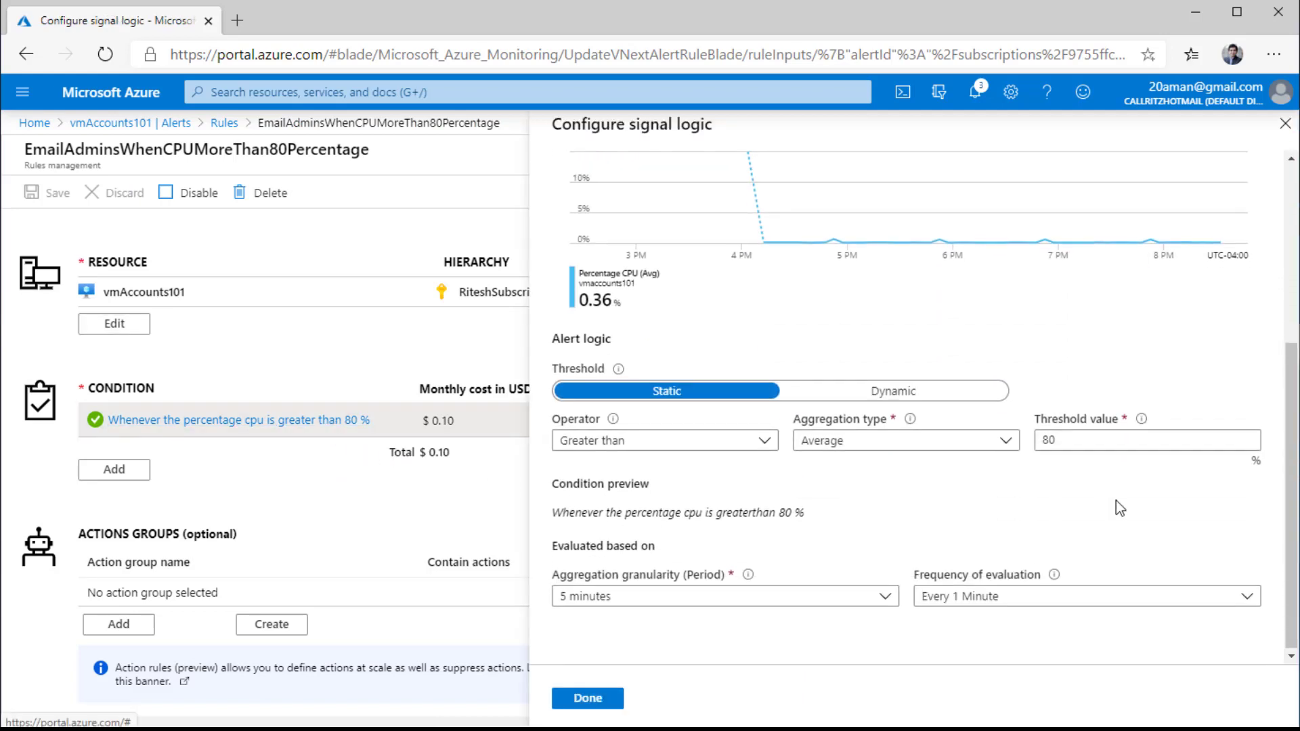
pyautogui.click(1079, 439)
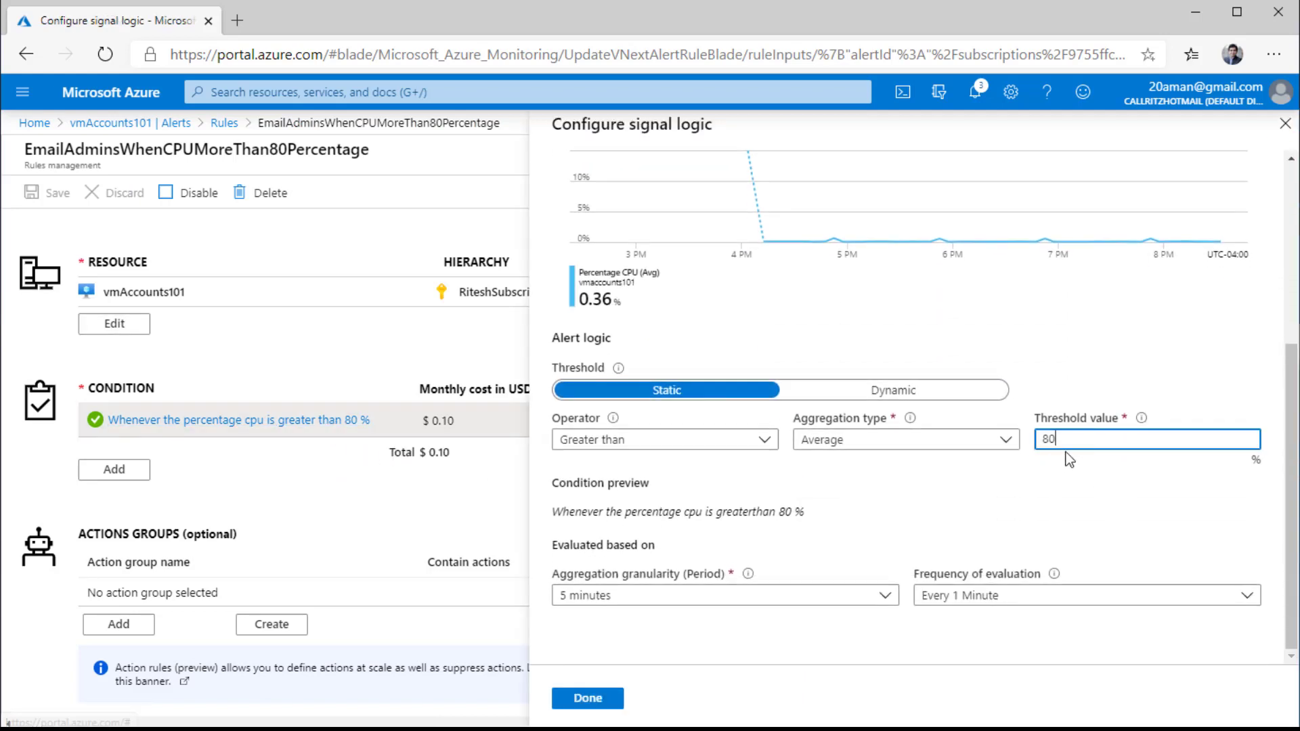
pyautogui.click(1284, 124)
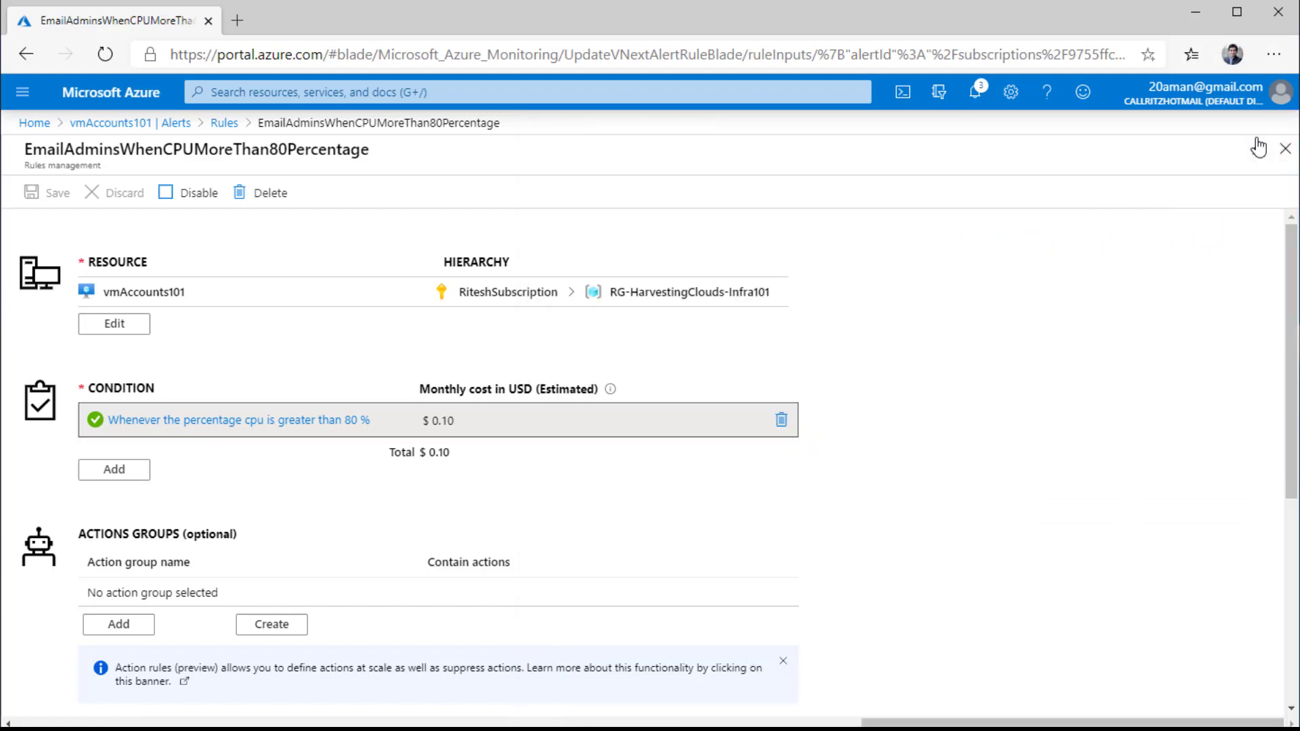
pyautogui.click(1286, 151)
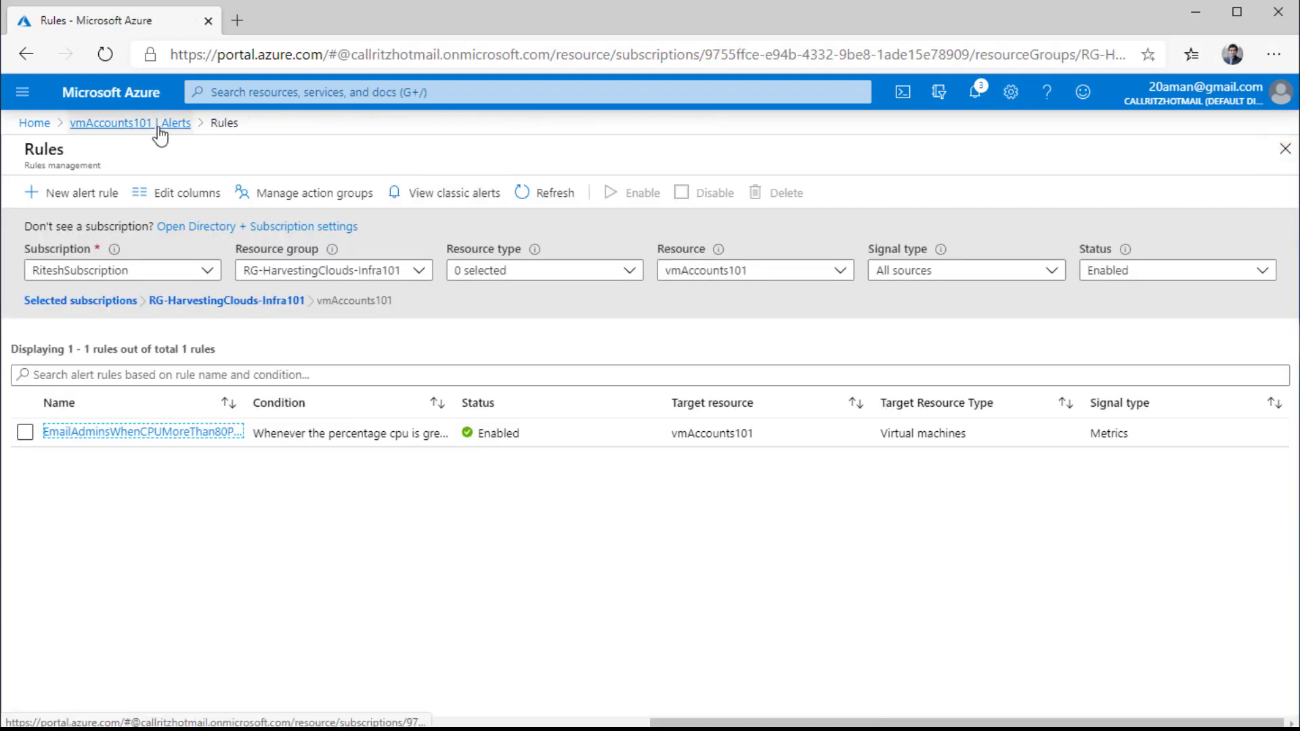
pyautogui.click(159, 124)
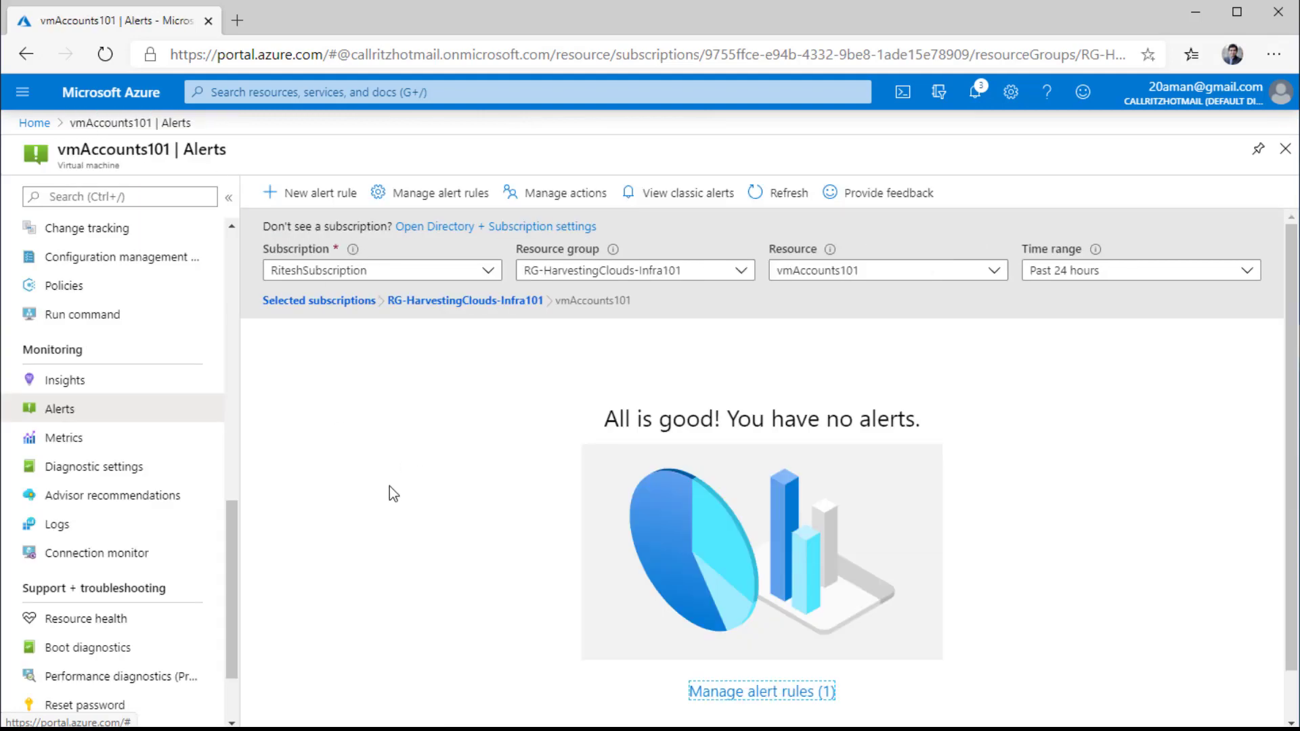
pyautogui.scroll(-1, 392, 492)
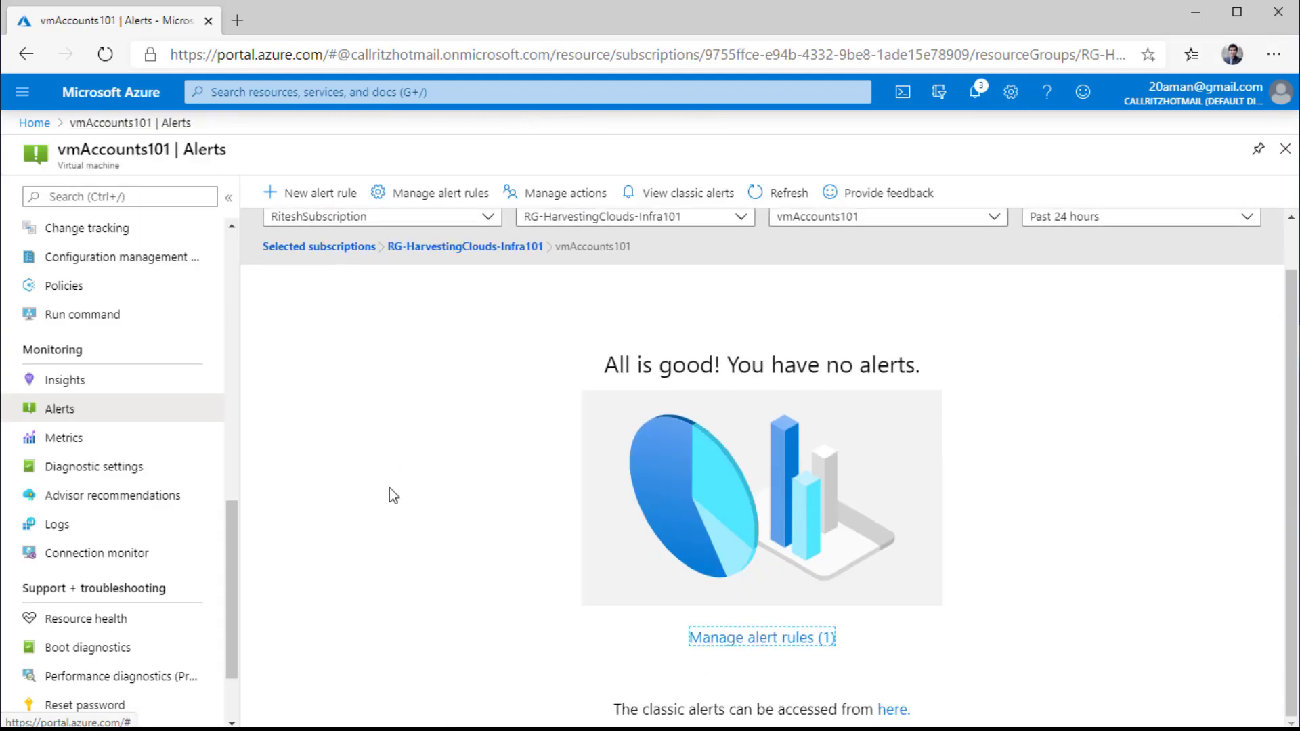